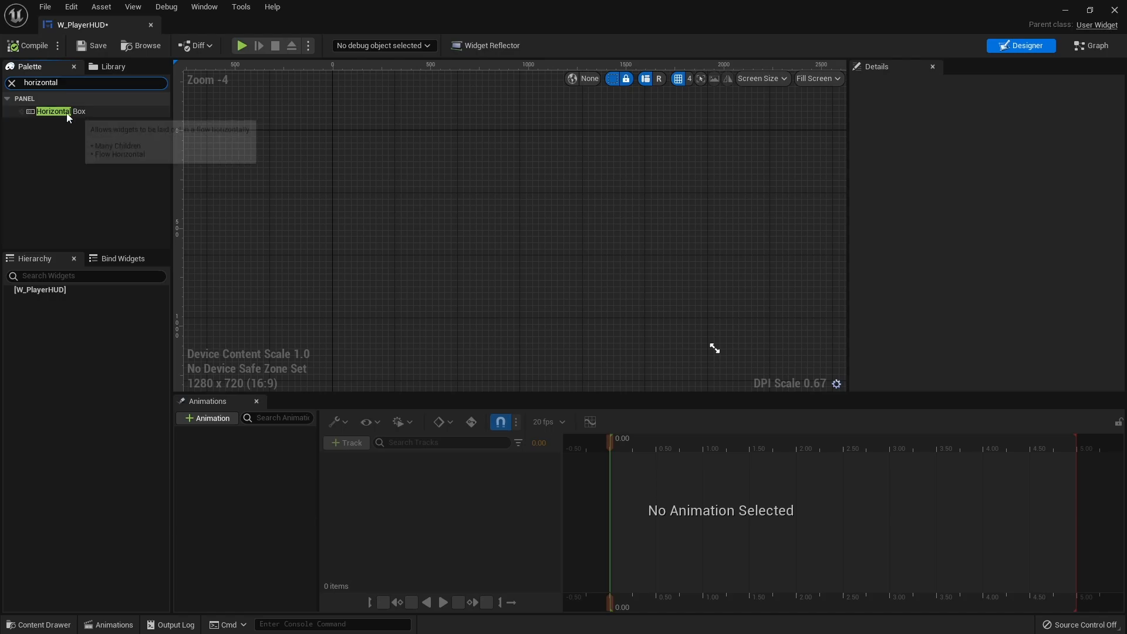
# Add a Horizontal Box to the W_PlayerHUD hierarchy and wrap it with a Canvas Panel
pyautogui.click(58, 300)
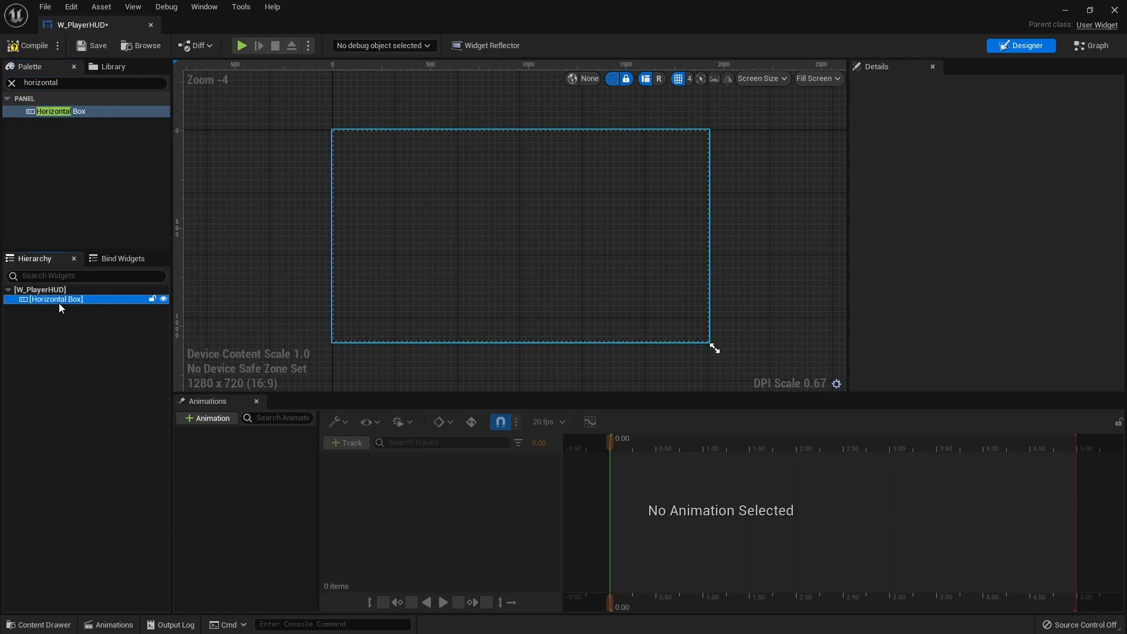
pyautogui.click(13, 84)
pyautogui.rightClick(66, 300)
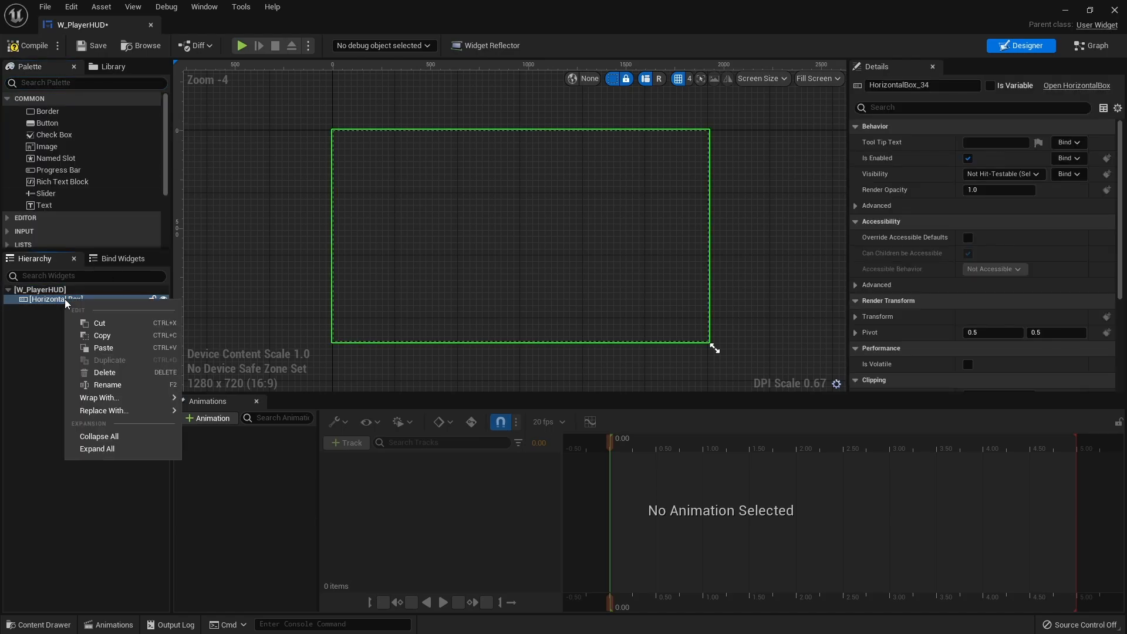
pyautogui.moveTo(121, 411)
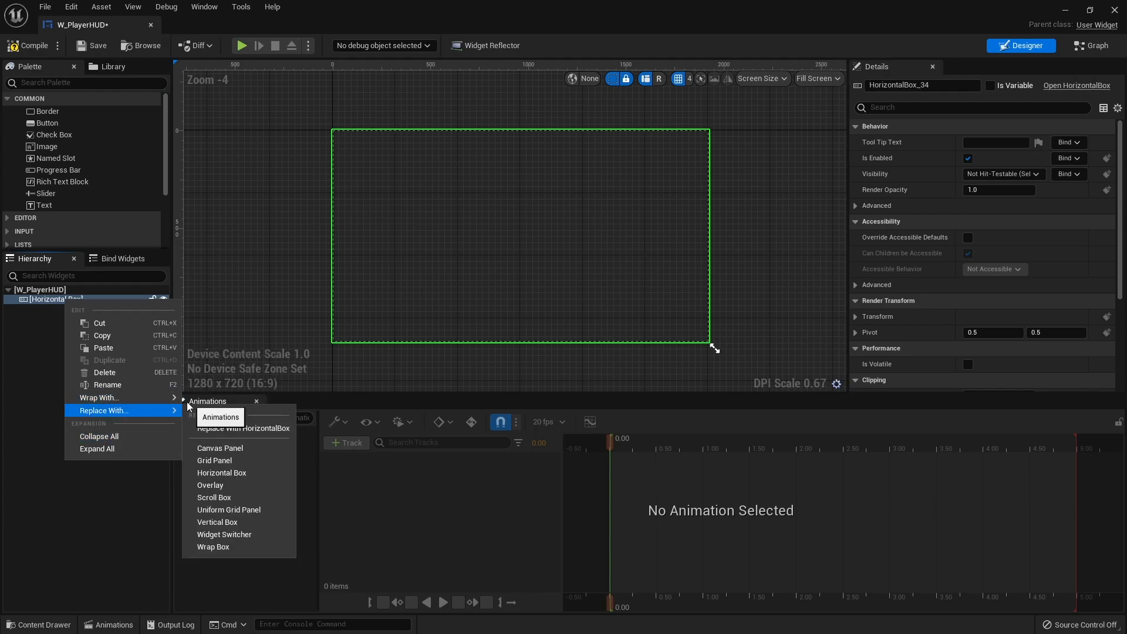
pyautogui.click(226, 410)
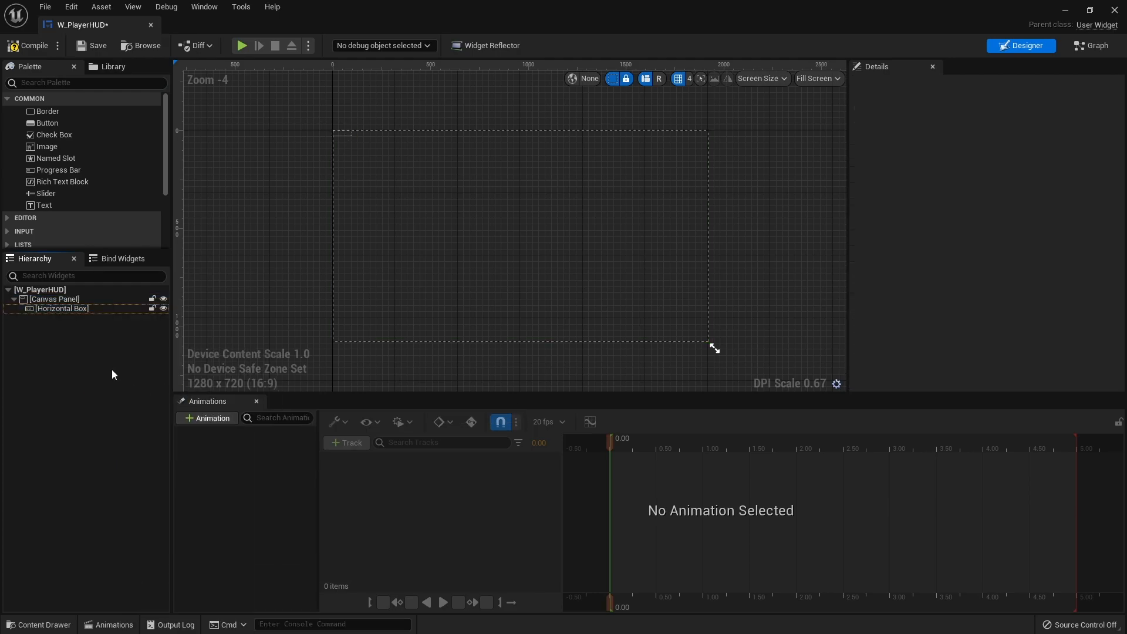
# Move the Horizontal Box to the canvas's right side and anchor it to the middle of the right edge
pyautogui.click(76, 309)
pyautogui.moveTo(355, 139); pyautogui.dragTo(688, 283)
pyautogui.click(1007, 143)
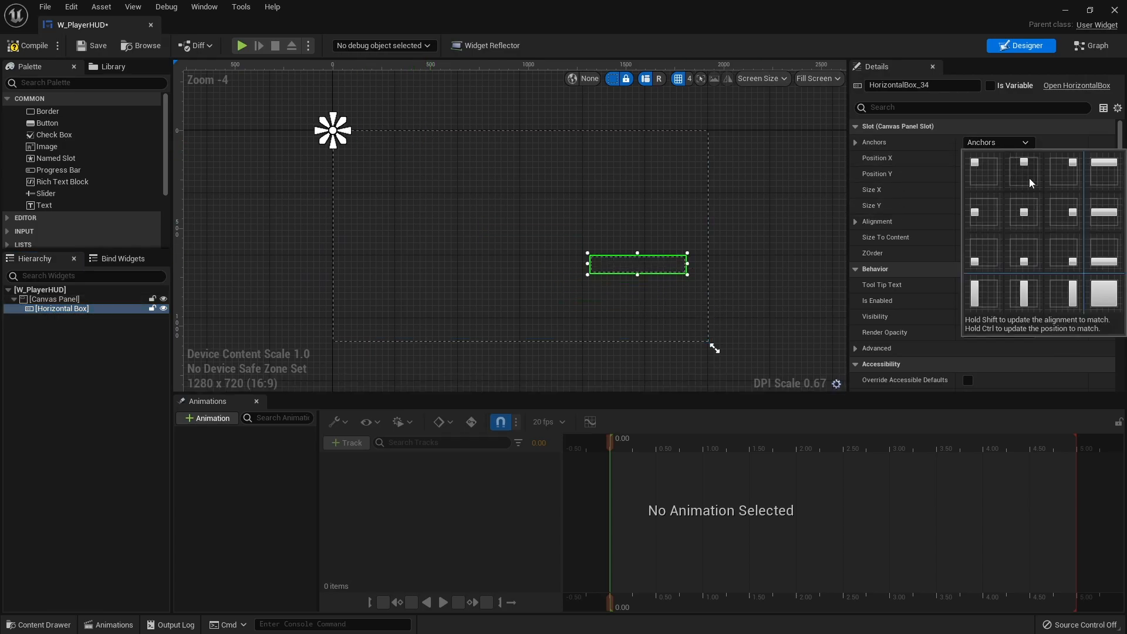
pyautogui.click(1063, 212)
pyautogui.click(809, 223)
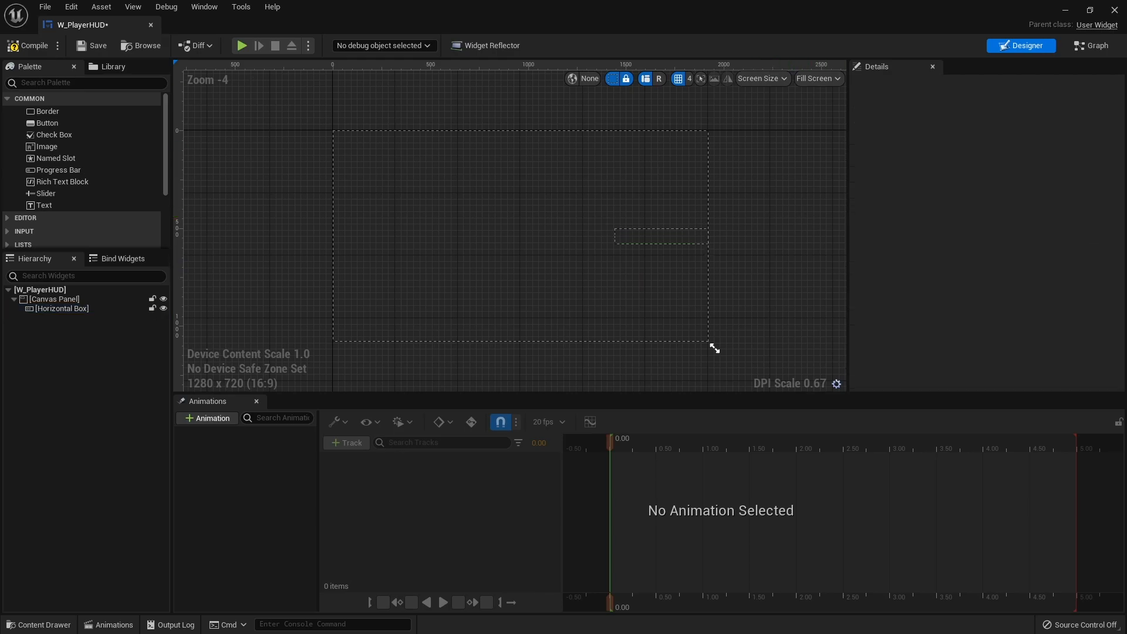
# Add a Text widget inside the Horizontal Box and browse the available Input widgets
pyautogui.moveTo(44, 205); pyautogui.dragTo(64, 309)
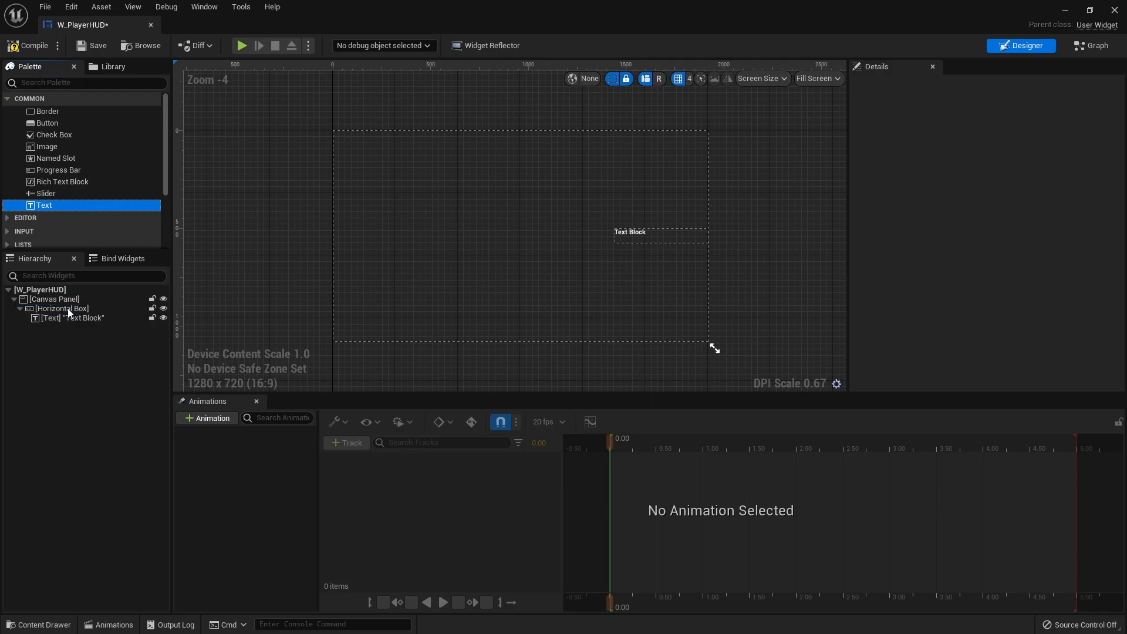
pyautogui.scroll(3, 724, 234)
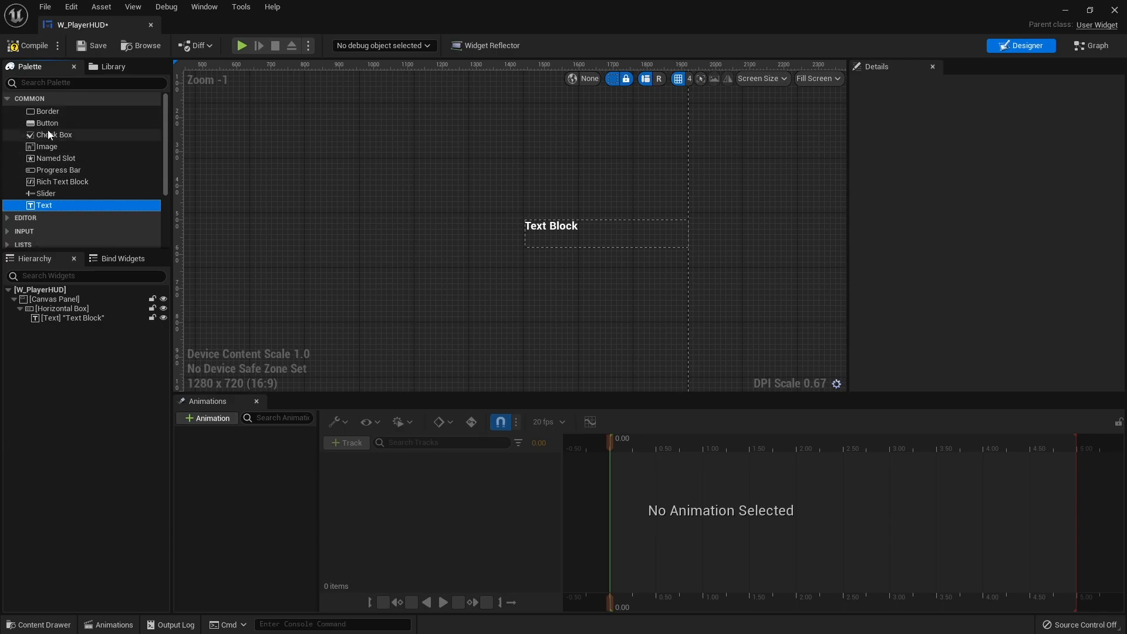
pyautogui.scroll(-2, 55, 147)
pyautogui.click(6, 199)
pyautogui.scroll(-3, 107, 188)
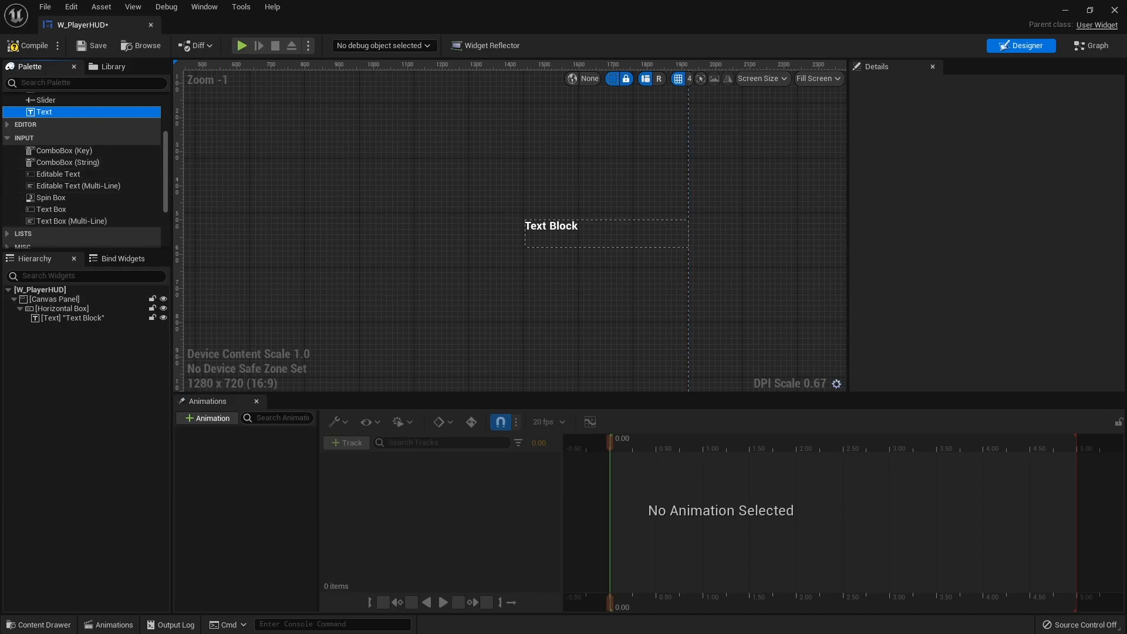
# Create a Widget Blueprint based on User Widget in the UI folder and name it Toggle
pyautogui.click(1068, 10)
pyautogui.click(39, 625)
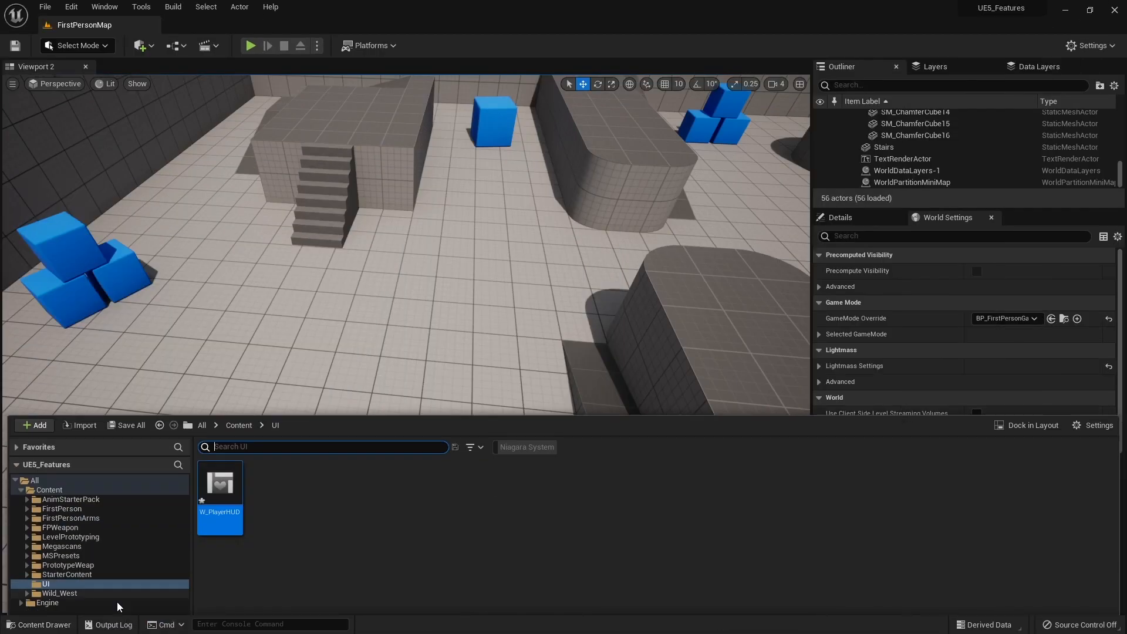
pyautogui.rightClick(321, 475)
pyautogui.moveTo(405, 464)
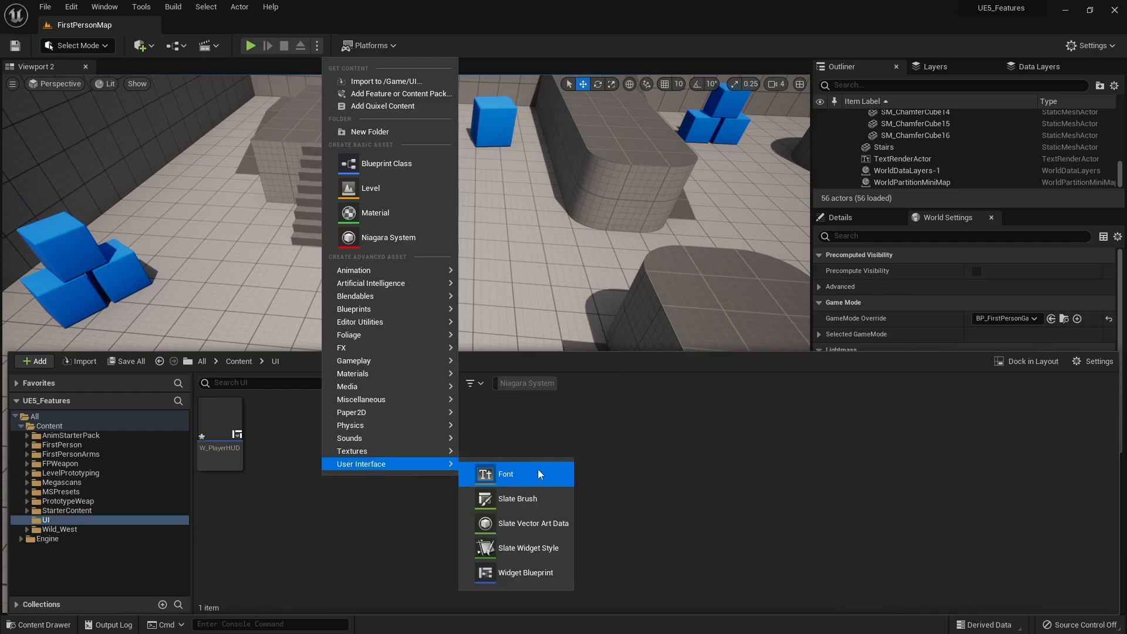
pyautogui.click(520, 572)
pyautogui.click(464, 227)
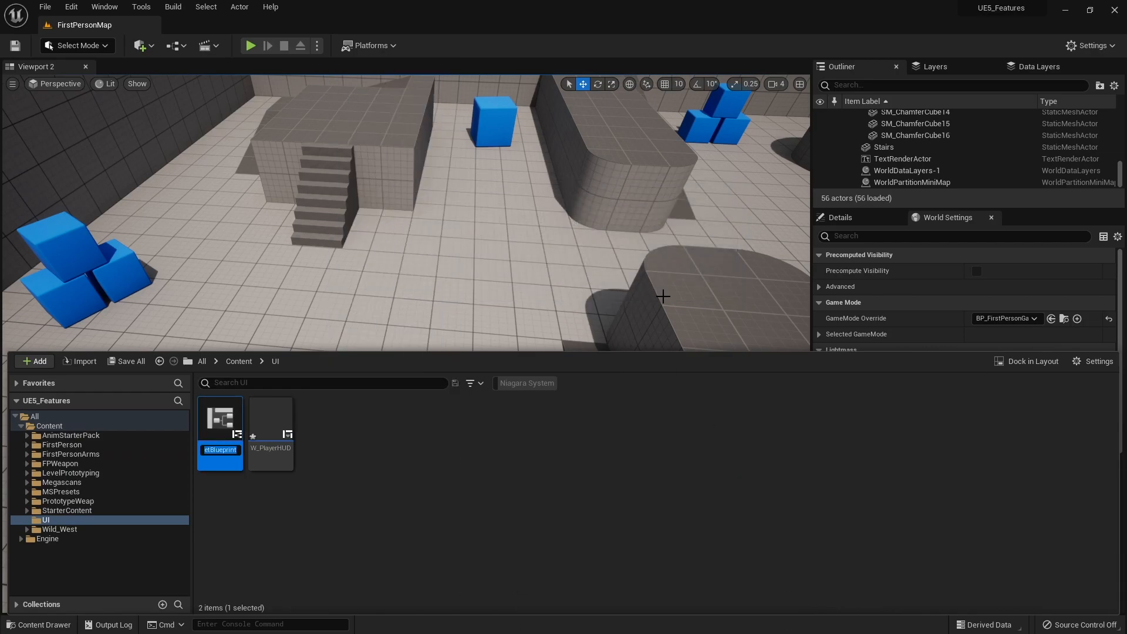
pyautogui.press('Return')
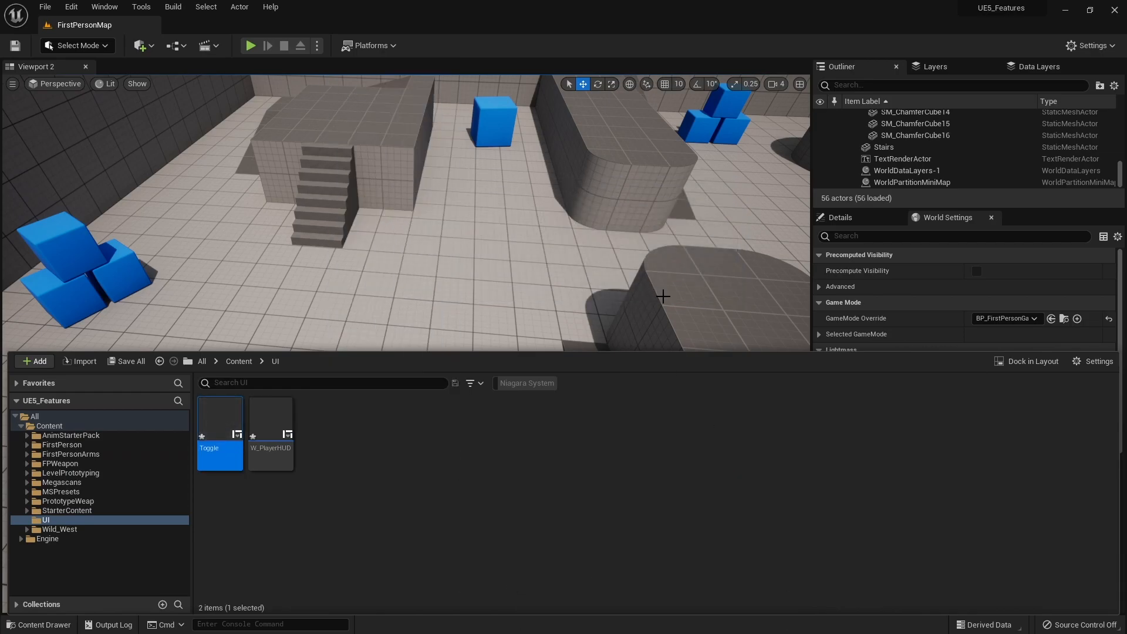
# Open the Toggle widget and add a Horizontal Box as its root
pyautogui.doubleClick(228, 421)
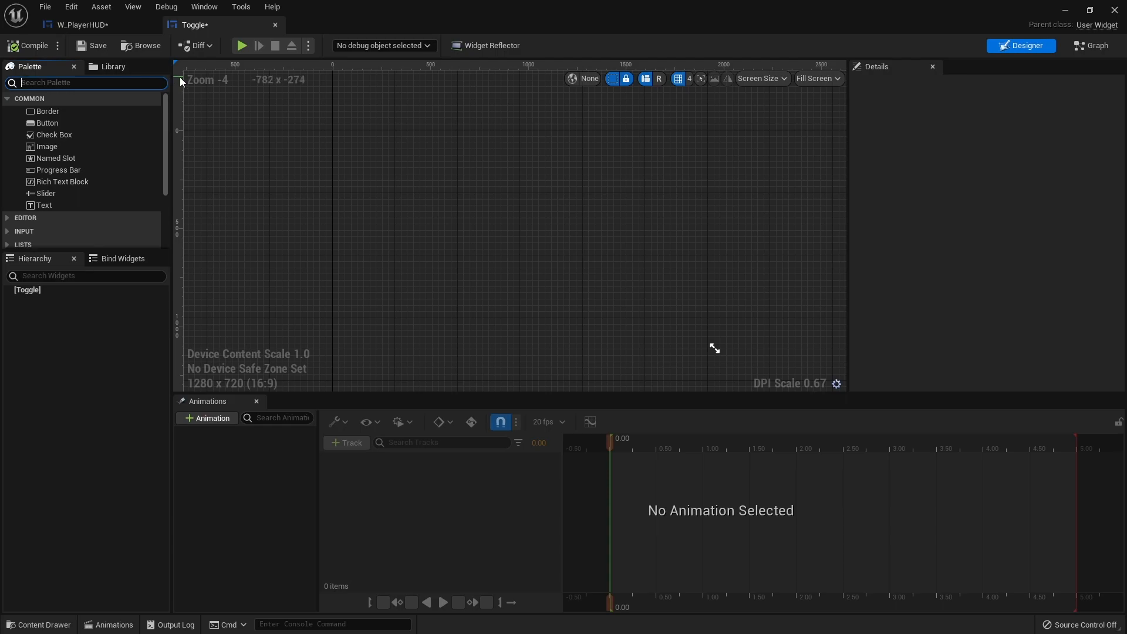
pyautogui.write('horizonta')
pyautogui.moveTo(59, 111); pyautogui.dragTo(68, 305)
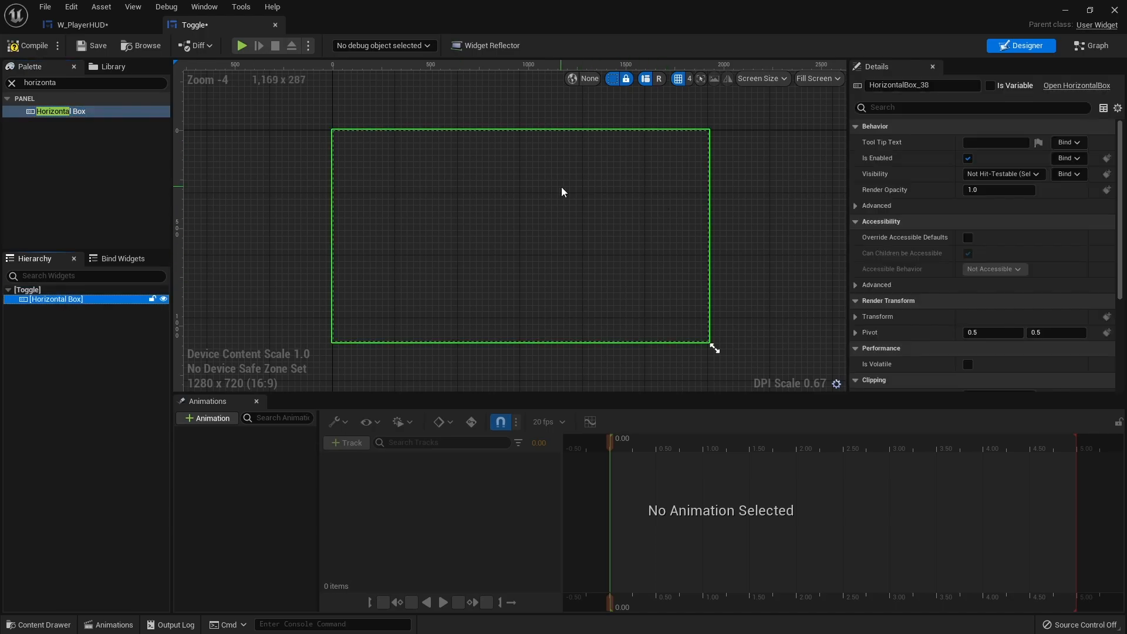
pyautogui.click(11, 84)
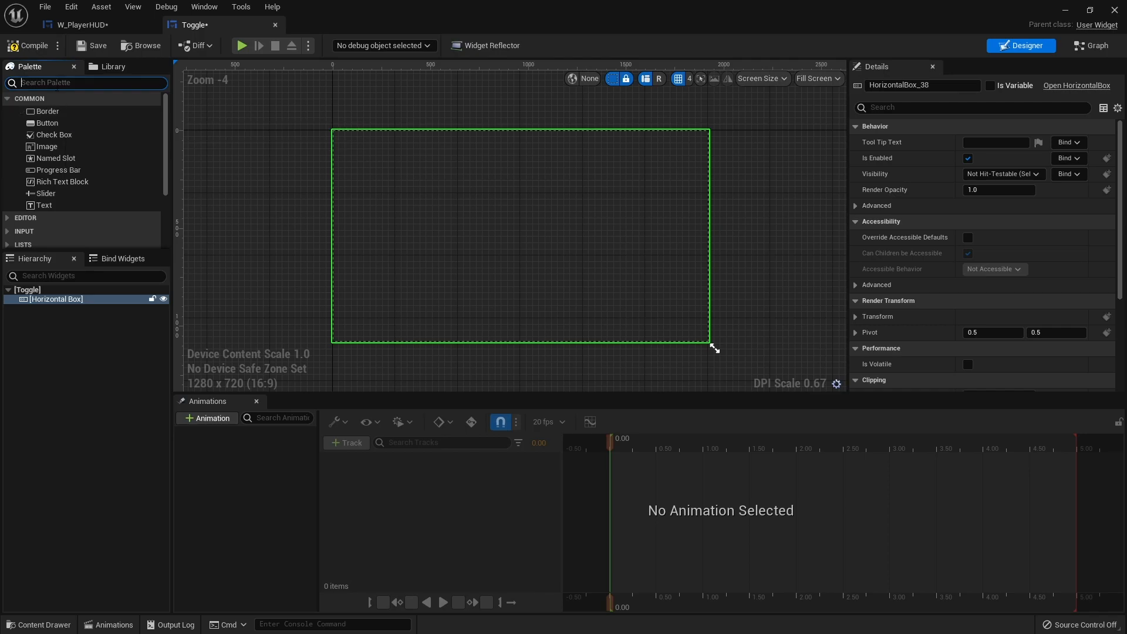
# Add two Buttons inside Toggle's Horizontal Box and name the first one Button_A1
pyautogui.moveTo(63, 125); pyautogui.dragTo(51, 301)
pyautogui.moveTo(46, 125); pyautogui.dragTo(67, 319)
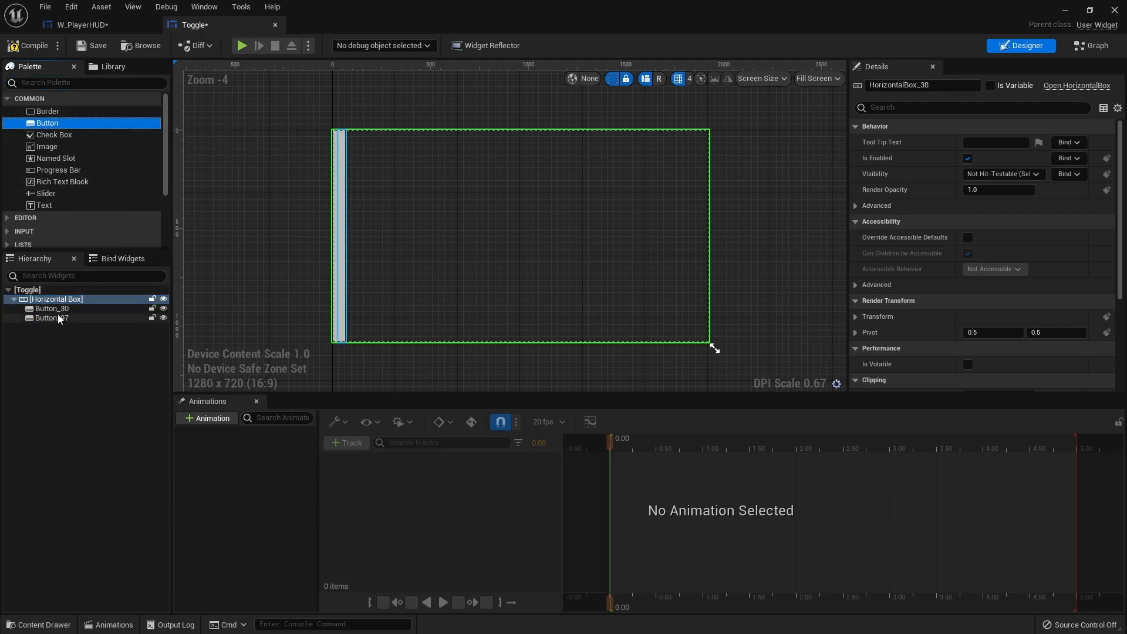
pyautogui.click(924, 86)
pyautogui.write('A')
pyautogui.press('BackSpace')
pyautogui.write('Button')
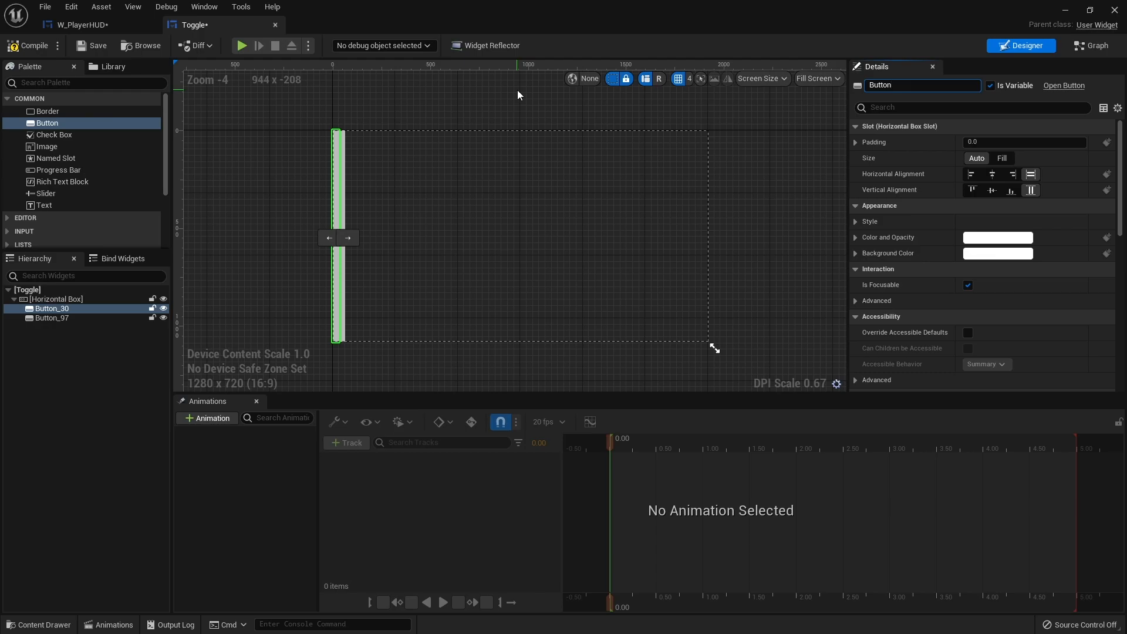
pyautogui.write('_A1')
pyautogui.press('Return')
# Rename the second button in the Horizontal Box to ButtonB1
pyautogui.click(51, 317)
pyautogui.click(920, 90)
pyautogui.write('Butt')
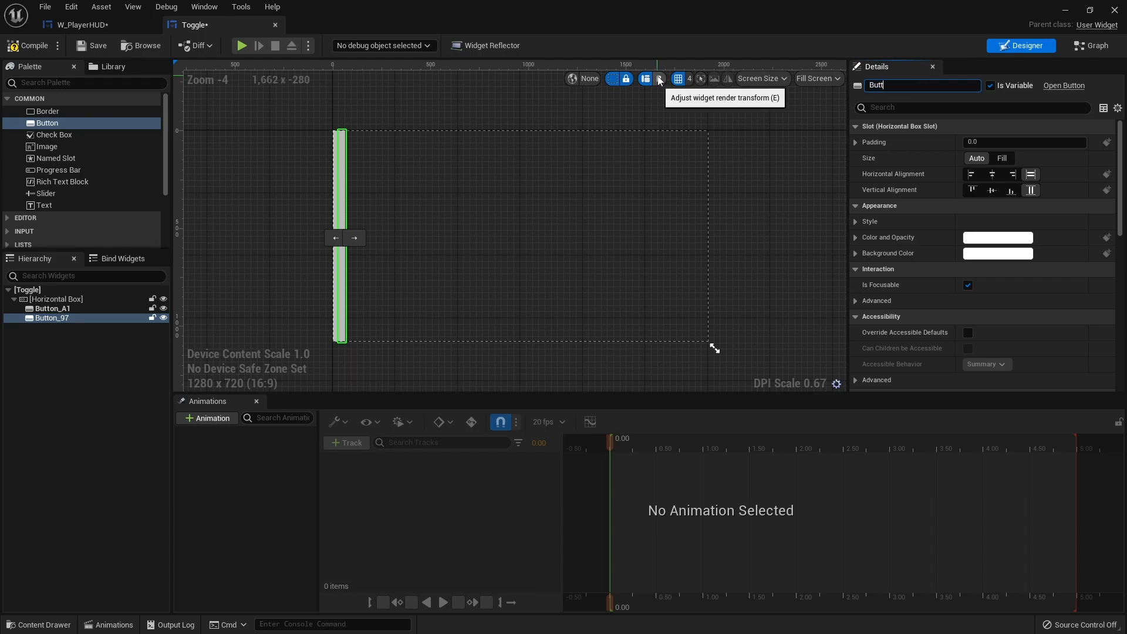
pyautogui.write('onB1')
pyautogui.press('Return')
pyautogui.moveTo(554, 157); pyautogui.dragTo(588, 159, button='right')
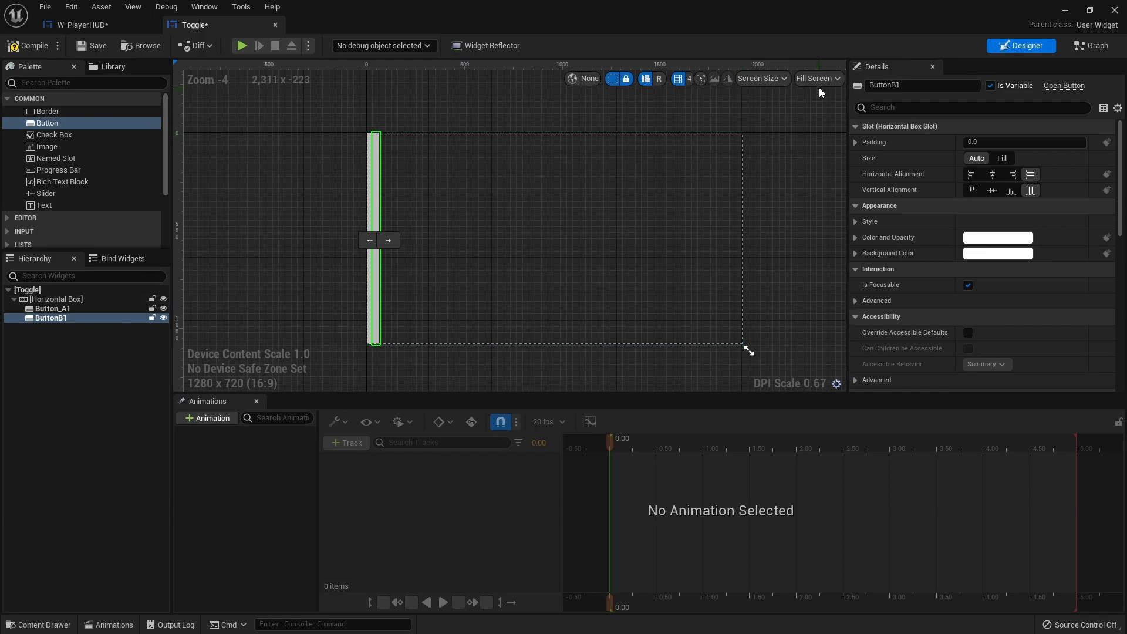
# Set the slot size of both buttons to Fill so they share the Horizontal Box equally
pyautogui.click(58, 309)
pyautogui.click(71, 318)
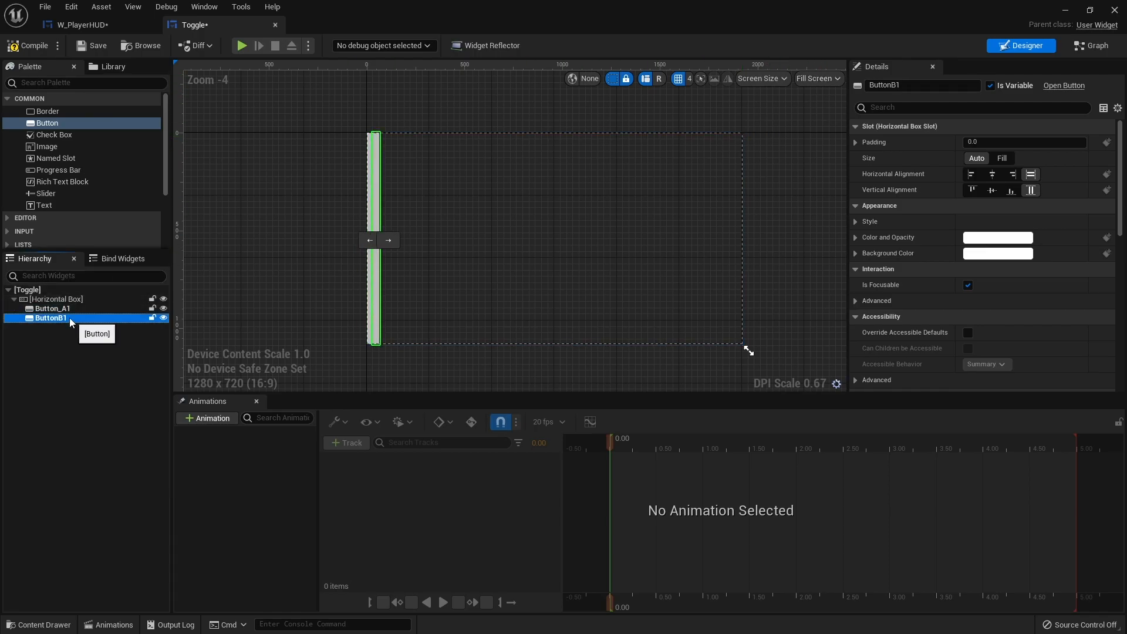
pyautogui.keyDown('ctrl'); pyautogui.click(65, 310); pyautogui.keyUp('ctrl')
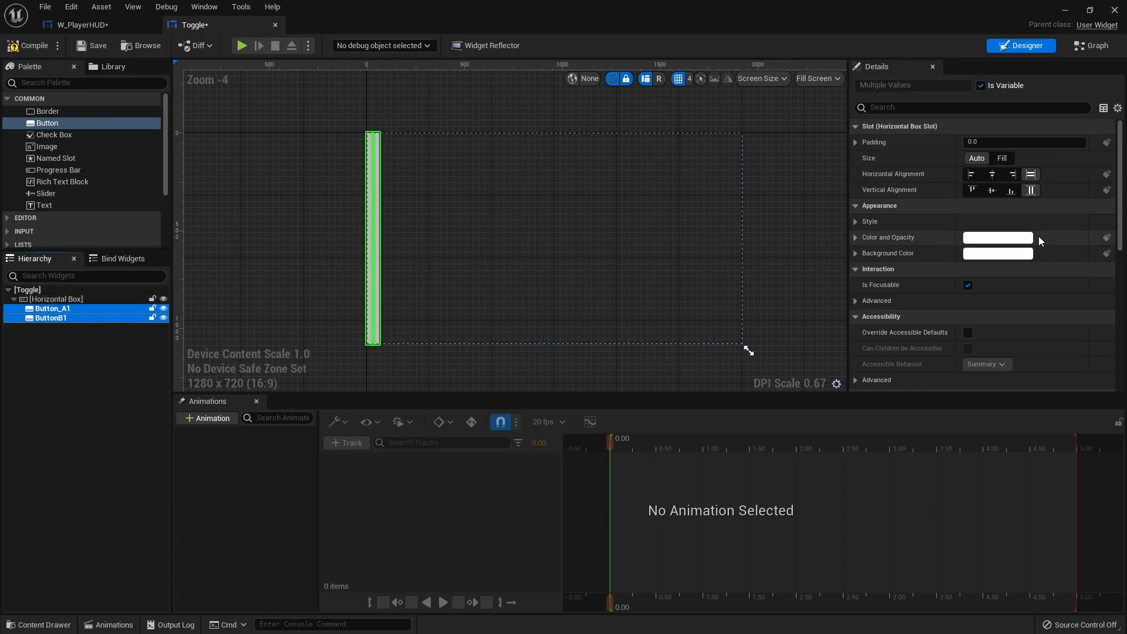
pyautogui.click(1002, 158)
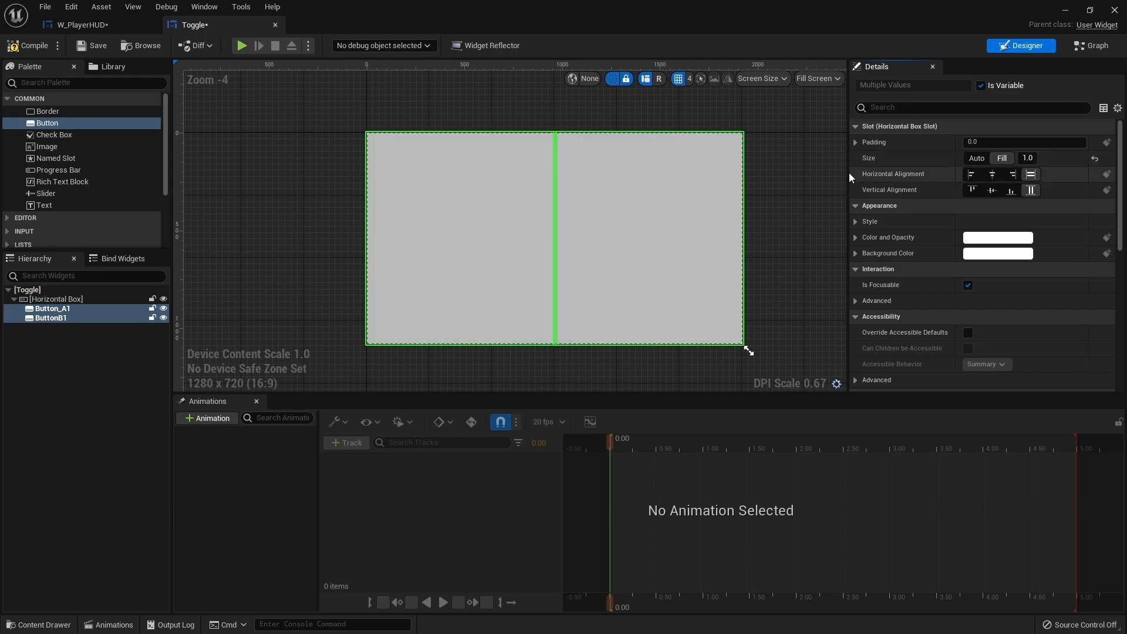
pyautogui.click(330, 283)
# Correct the second button's name to Button_B1
pyautogui.click(59, 318)
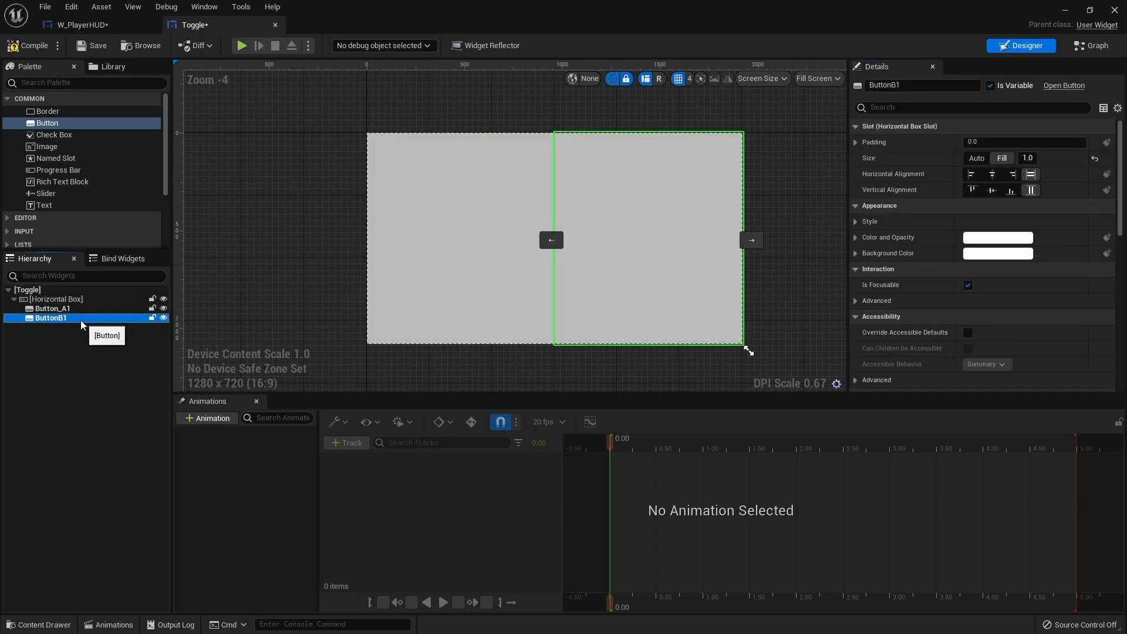
pyautogui.click(59, 319)
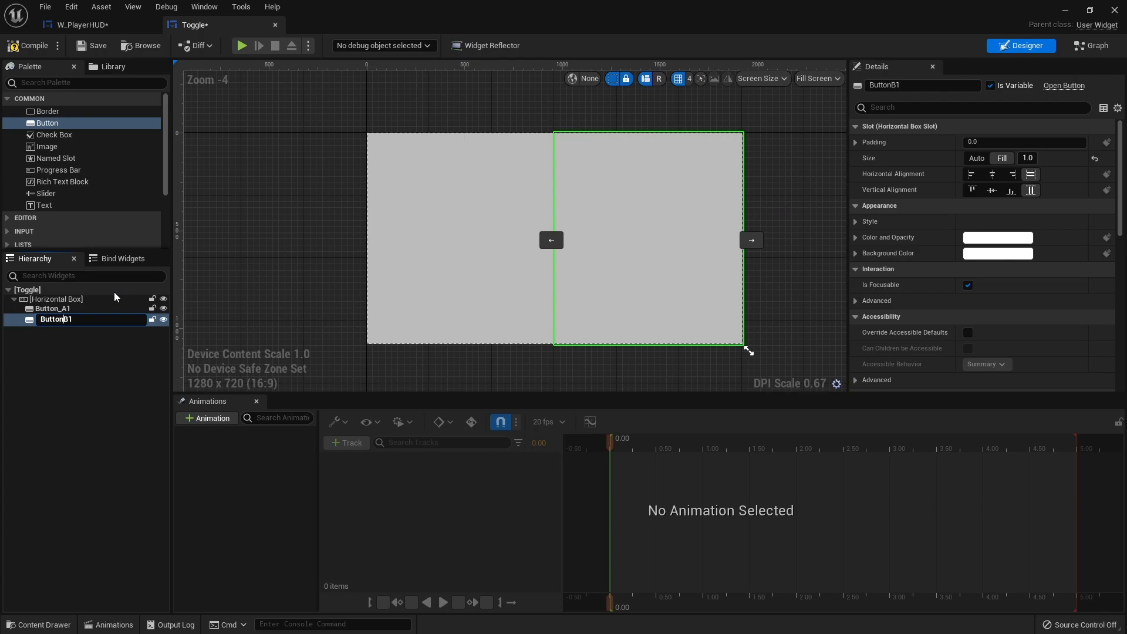
pyautogui.write('_')
pyautogui.press('Return')
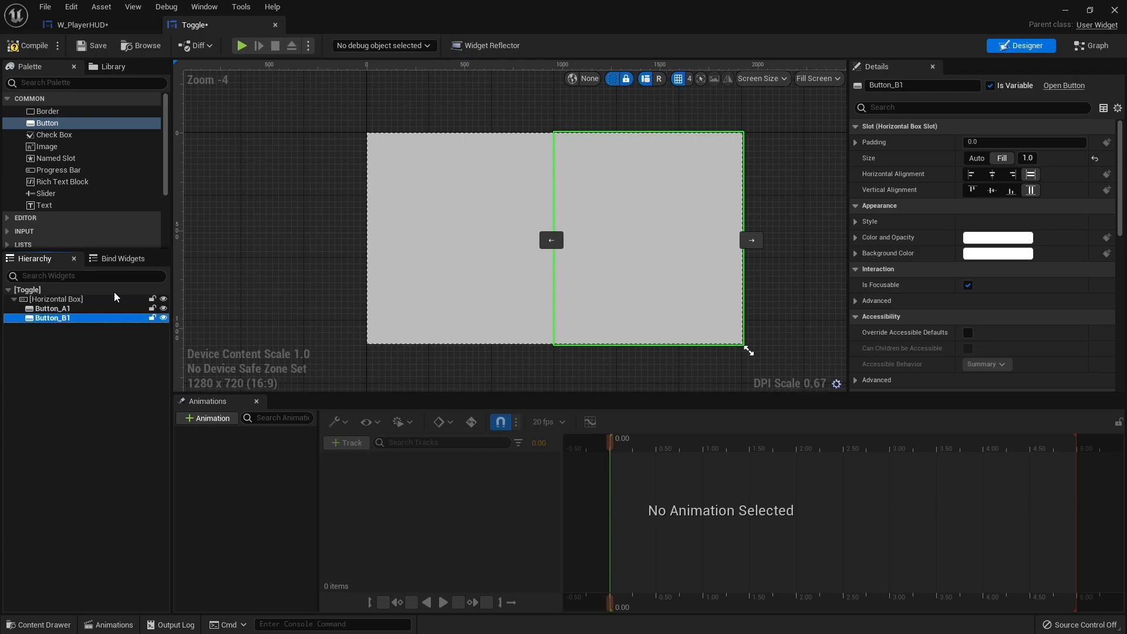
pyautogui.click(248, 187)
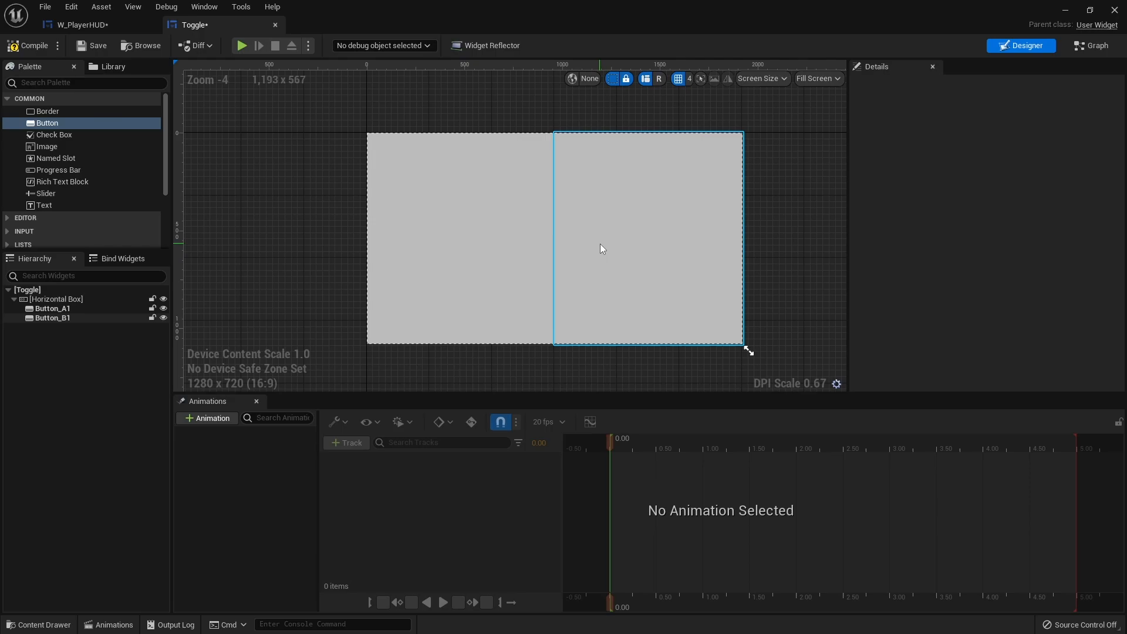
# Add an Image widget inside each of Button_A1 and Button_B1
pyautogui.click(81, 308)
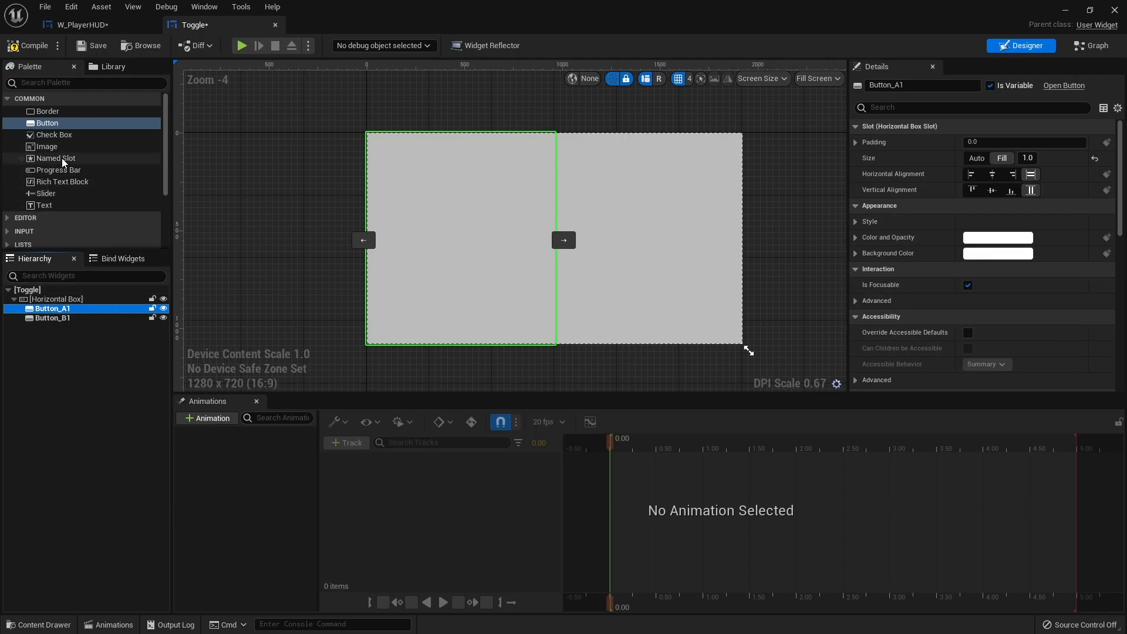
pyautogui.click(88, 146)
pyautogui.moveTo(88, 147); pyautogui.dragTo(71, 309)
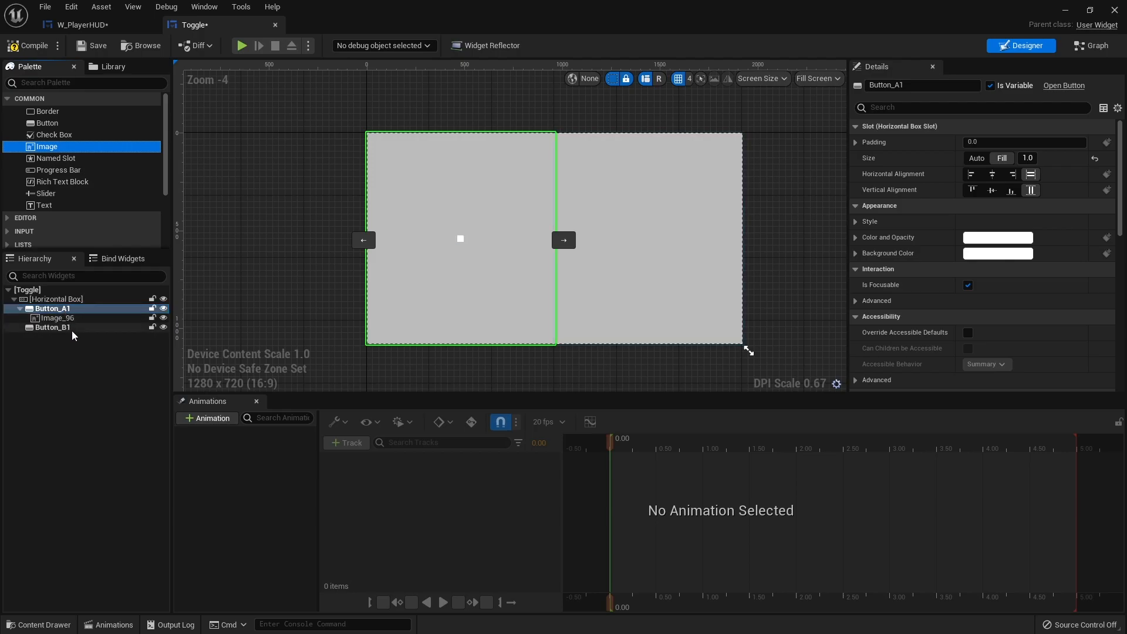
pyautogui.moveTo(55, 147); pyautogui.dragTo(88, 329)
# Make both images fill their button slots horizontally and vertically, with padding set to 0
pyautogui.click(58, 317)
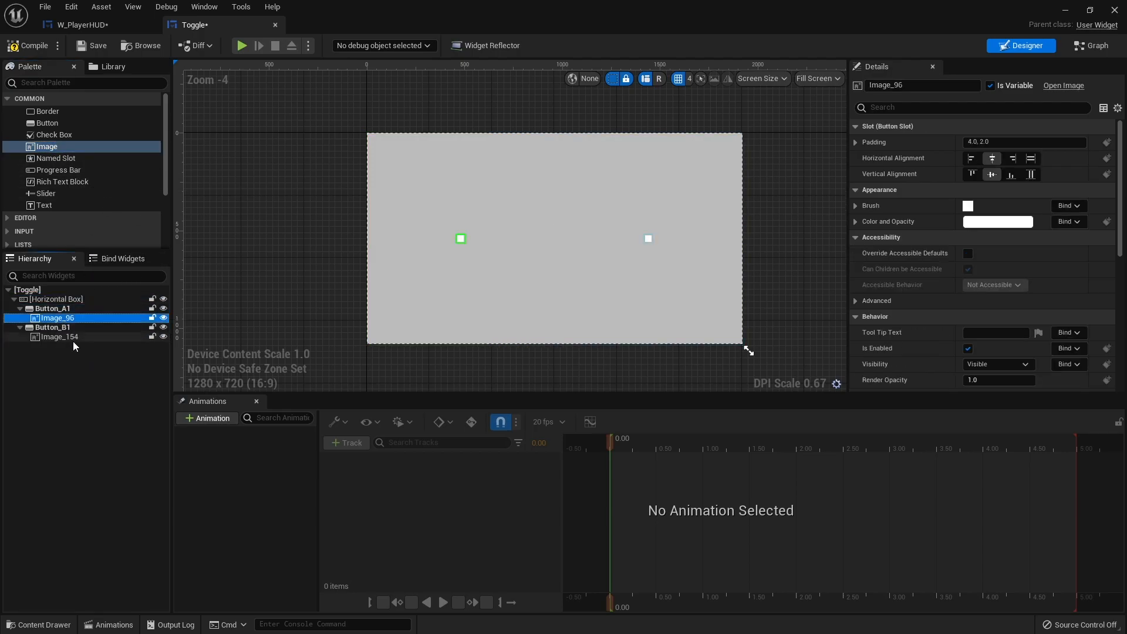
pyautogui.keyDown('ctrl'); pyautogui.click(65, 337); pyautogui.keyUp('ctrl')
pyautogui.click(1031, 158)
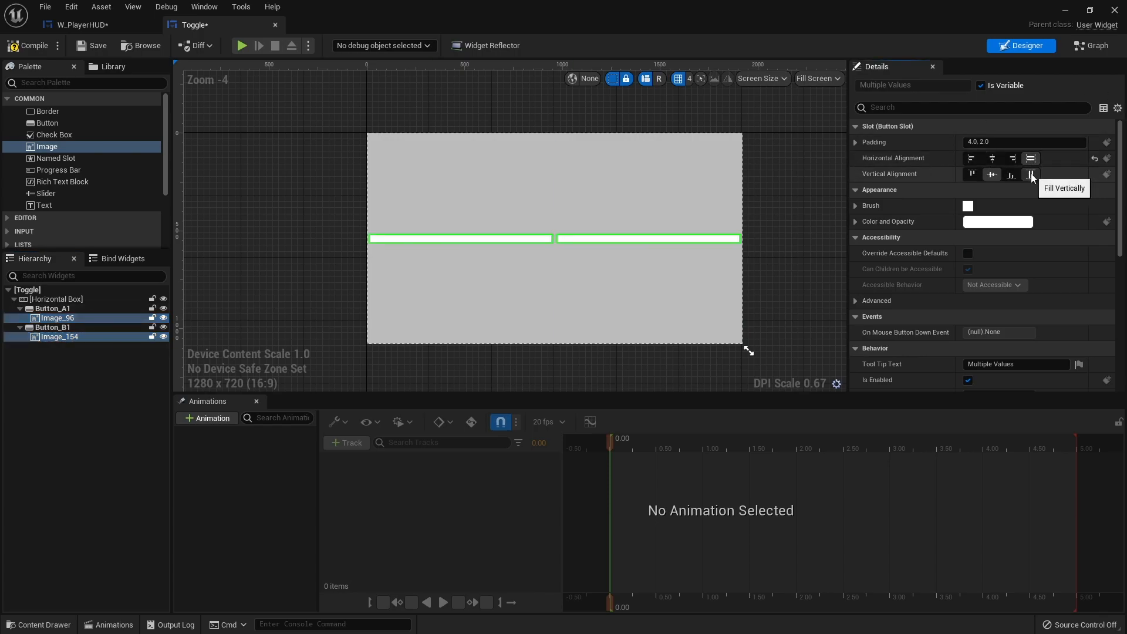
pyautogui.click(1031, 174)
pyautogui.click(1009, 144)
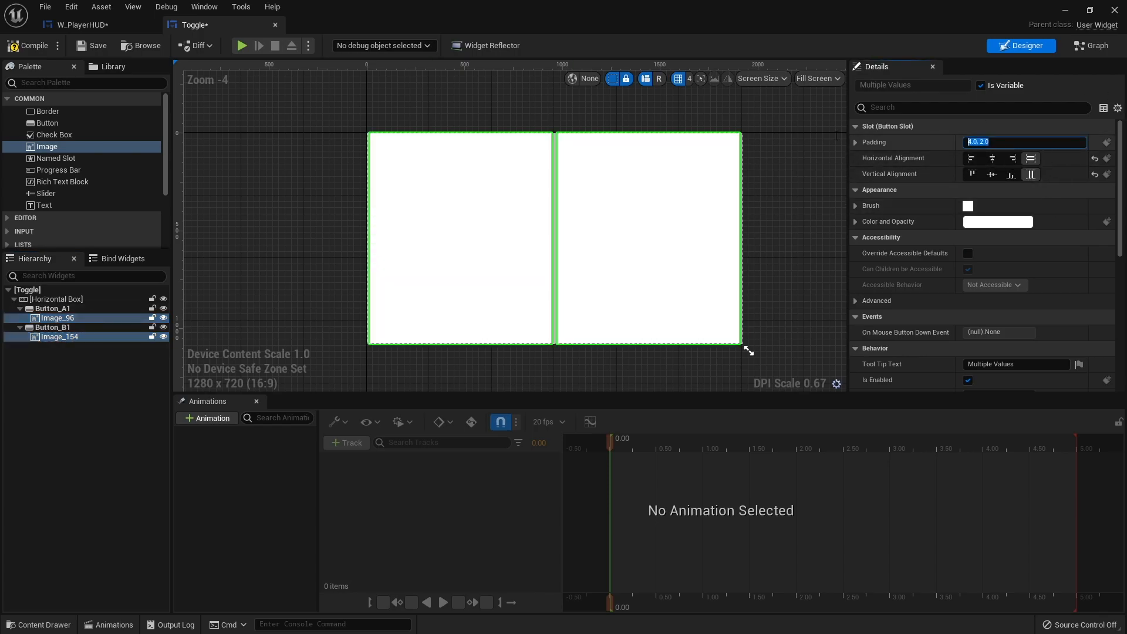
pyautogui.write('0')
pyautogui.press('Return')
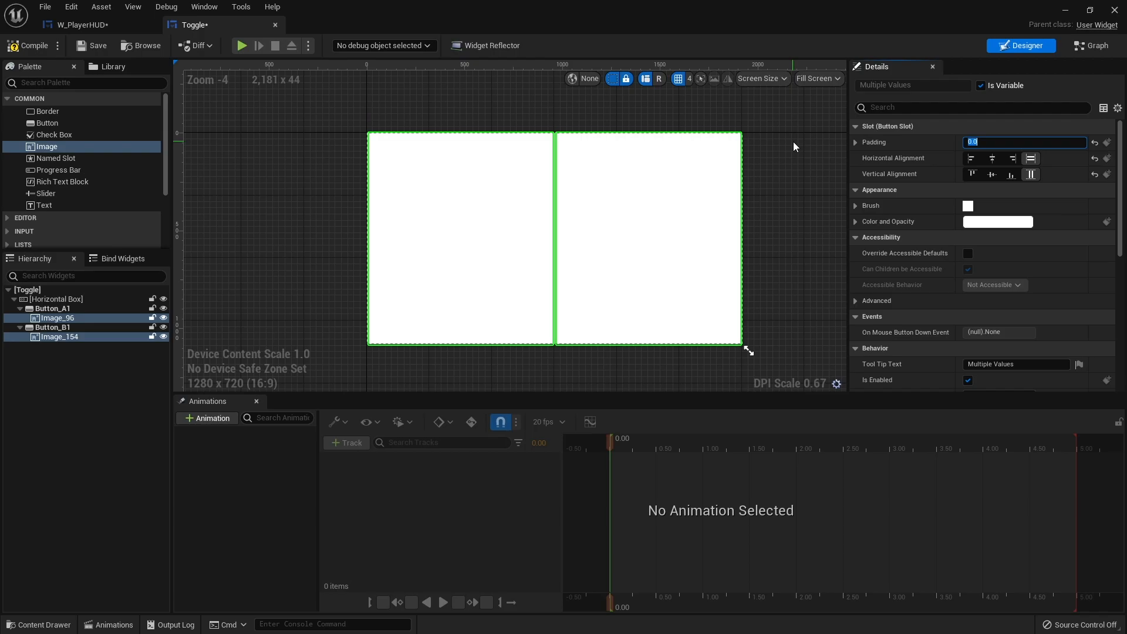
pyautogui.click(244, 310)
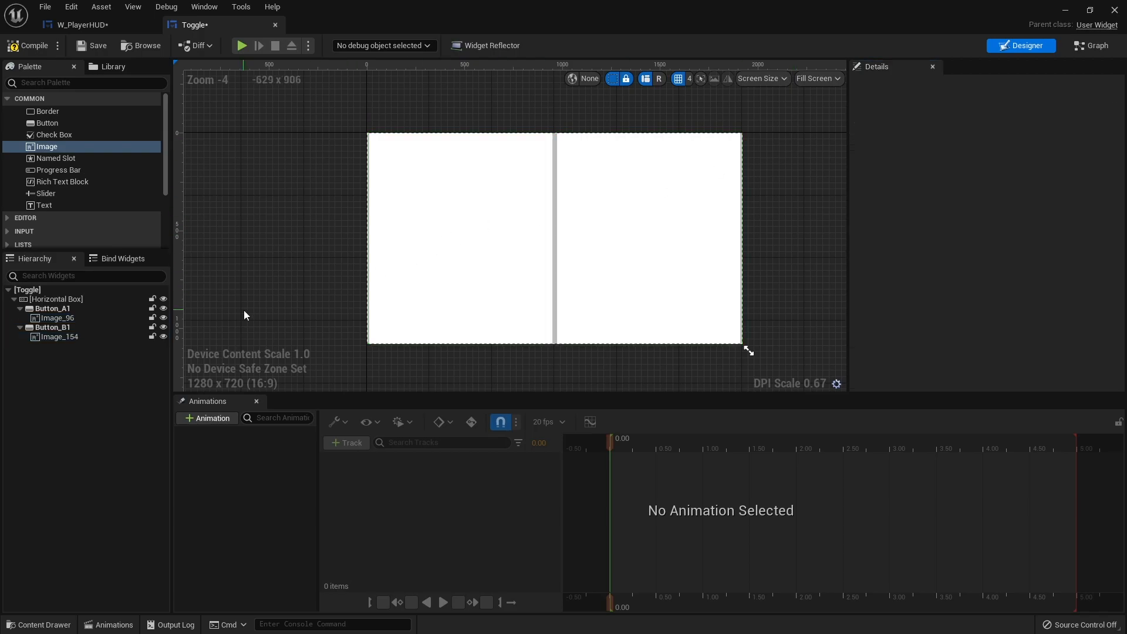
pyautogui.click(658, 222)
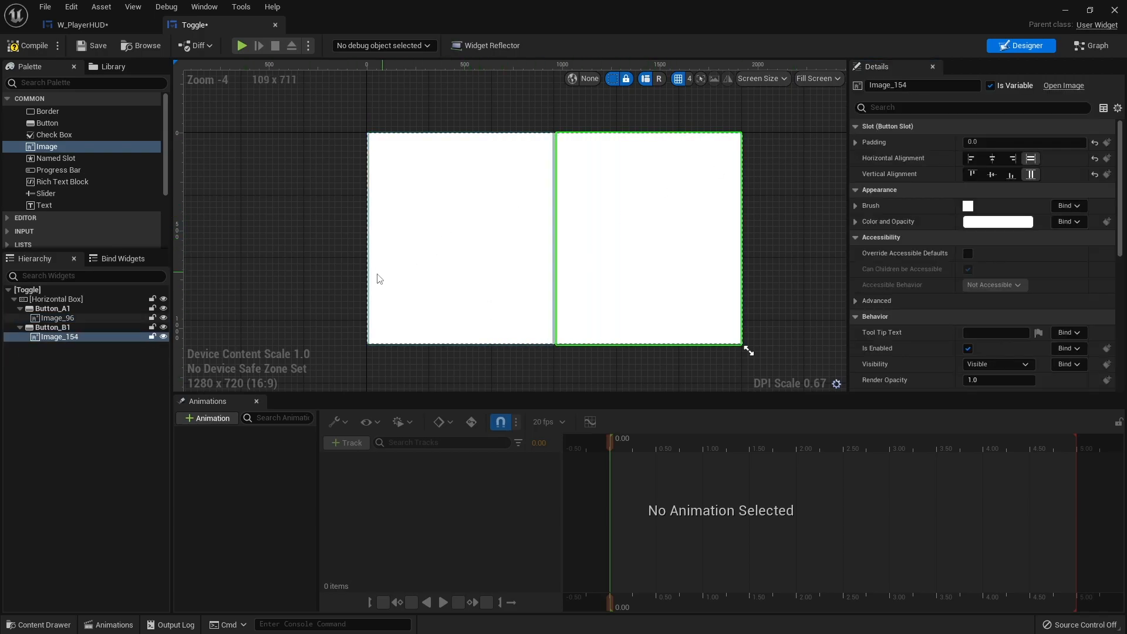
pyautogui.click(52, 309)
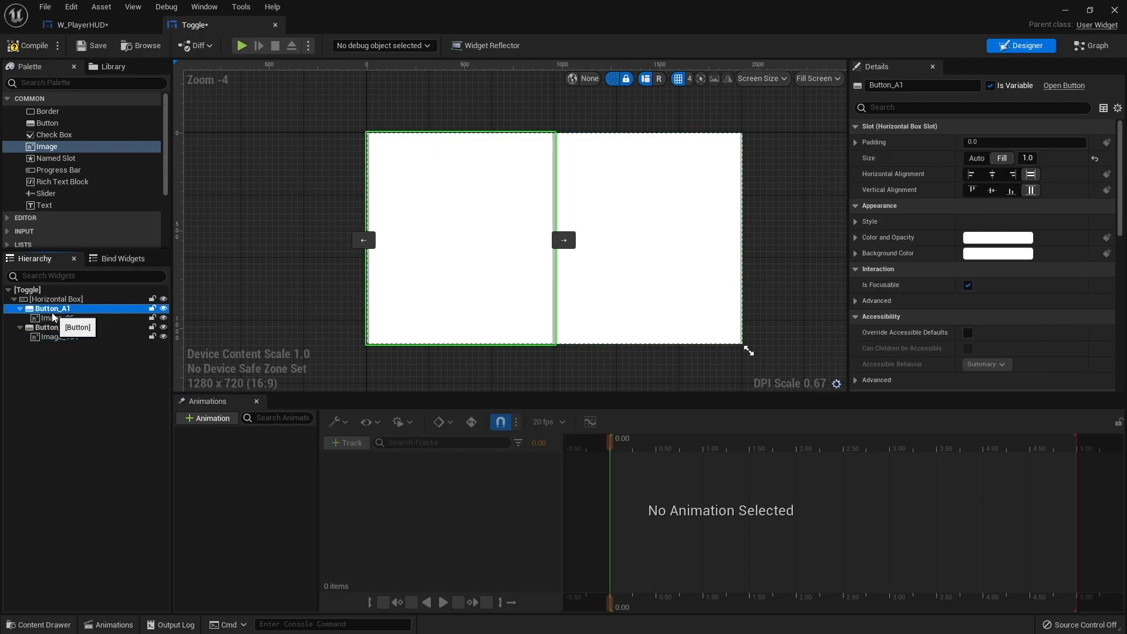
pyautogui.click(47, 327)
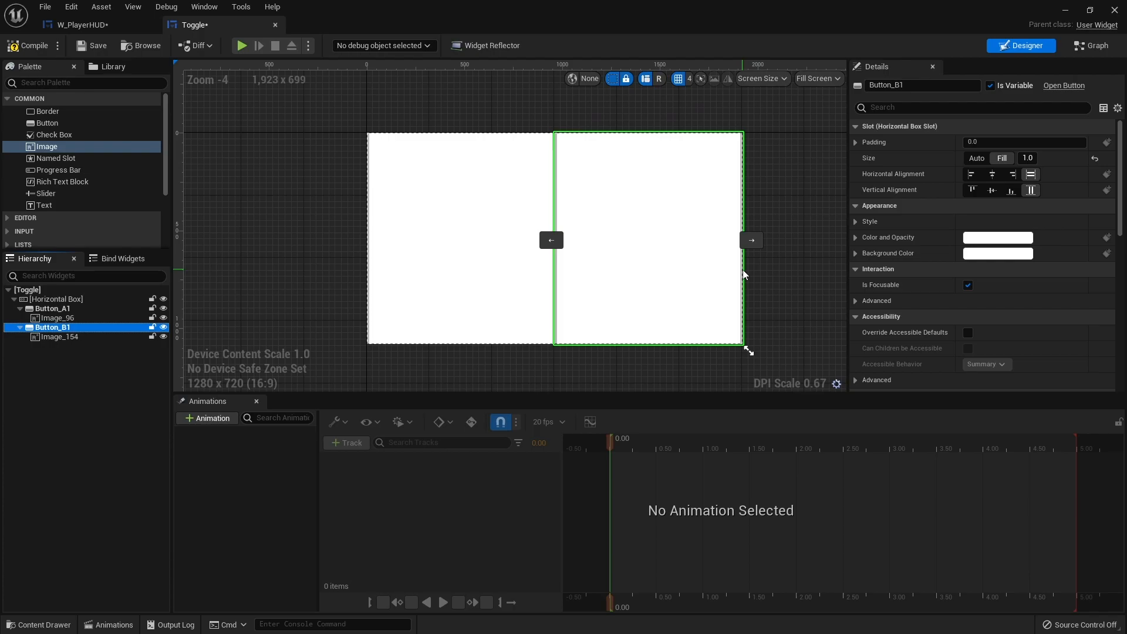
pyautogui.click(85, 374)
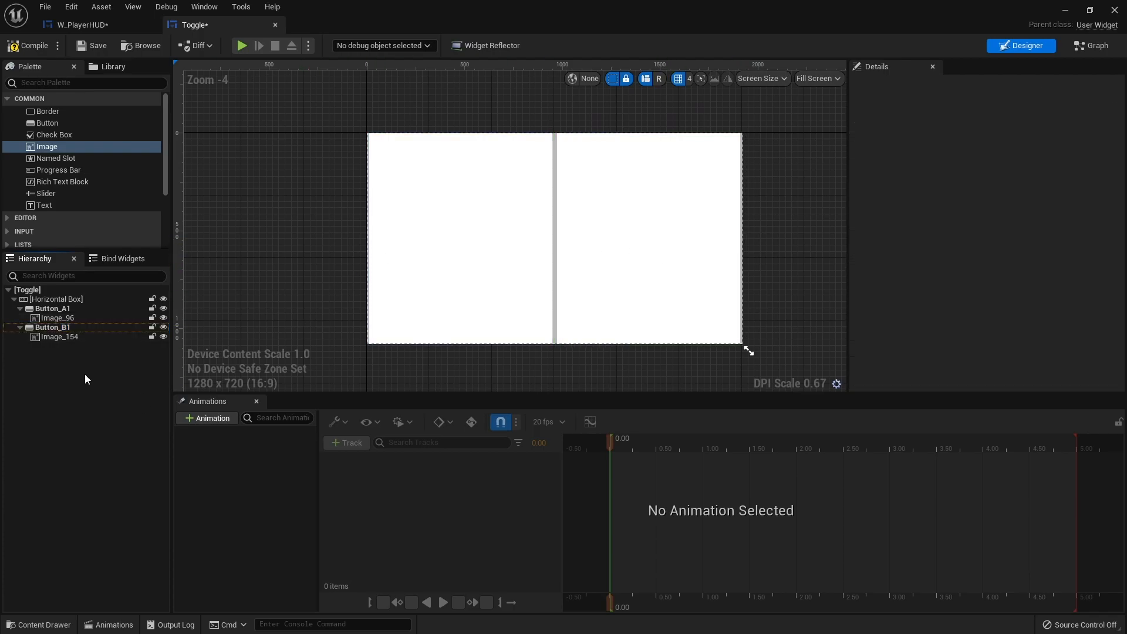
pyautogui.click(64, 309)
pyautogui.click(66, 329)
pyautogui.click(64, 309)
pyautogui.click(65, 336)
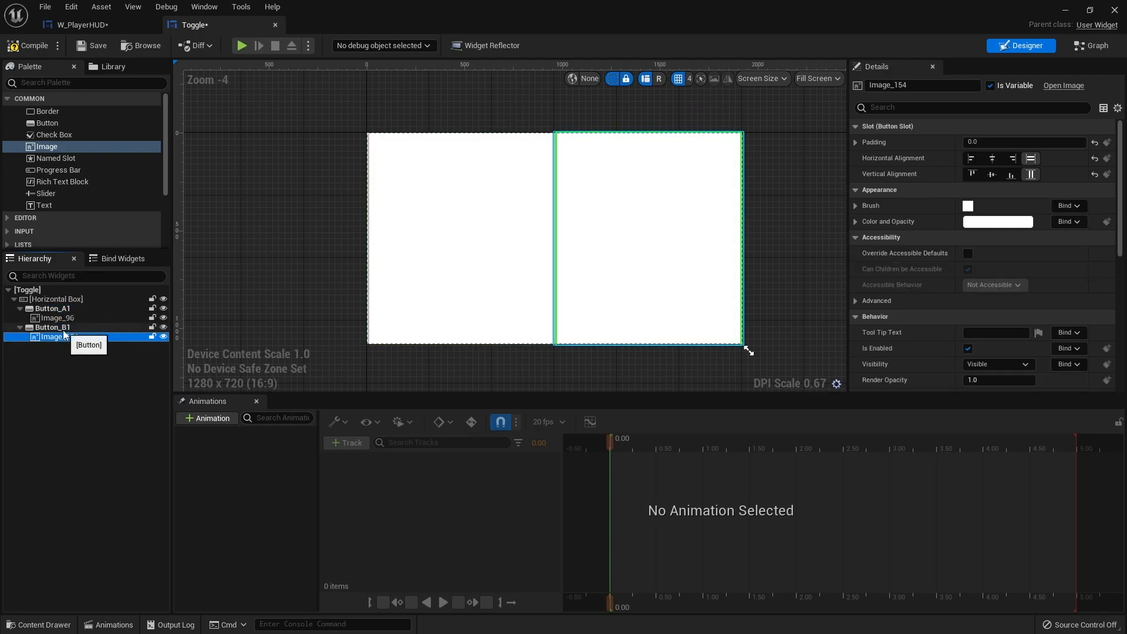
pyautogui.click(64, 327)
# Wrap Button_A1 inside another Button widget
pyautogui.click(72, 309)
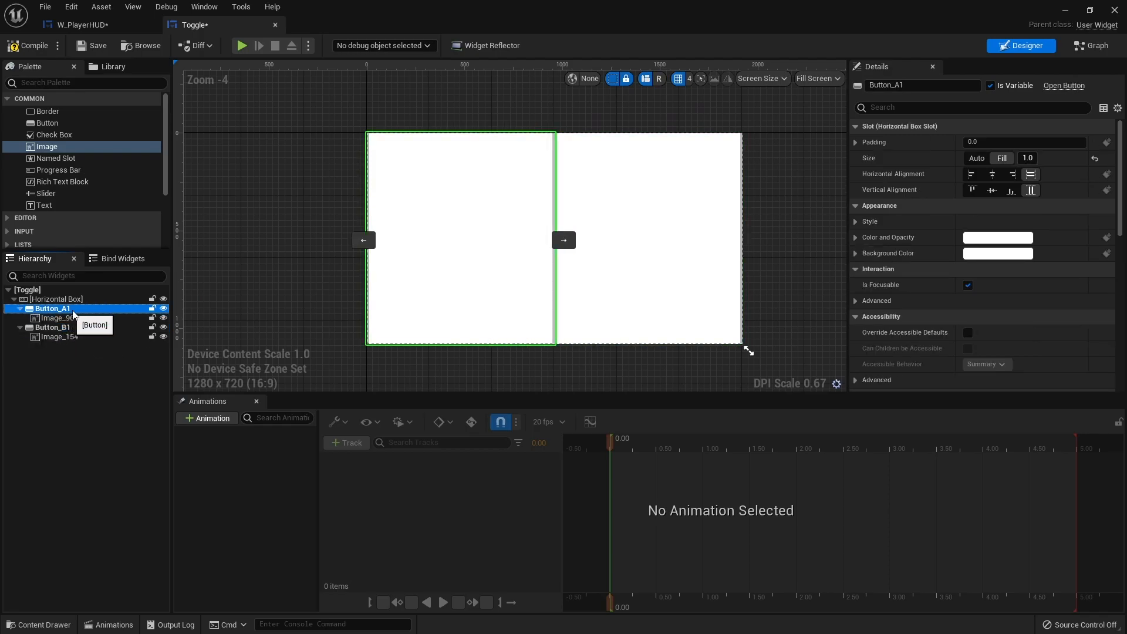
pyautogui.rightClick(72, 311)
pyautogui.moveTo(112, 411)
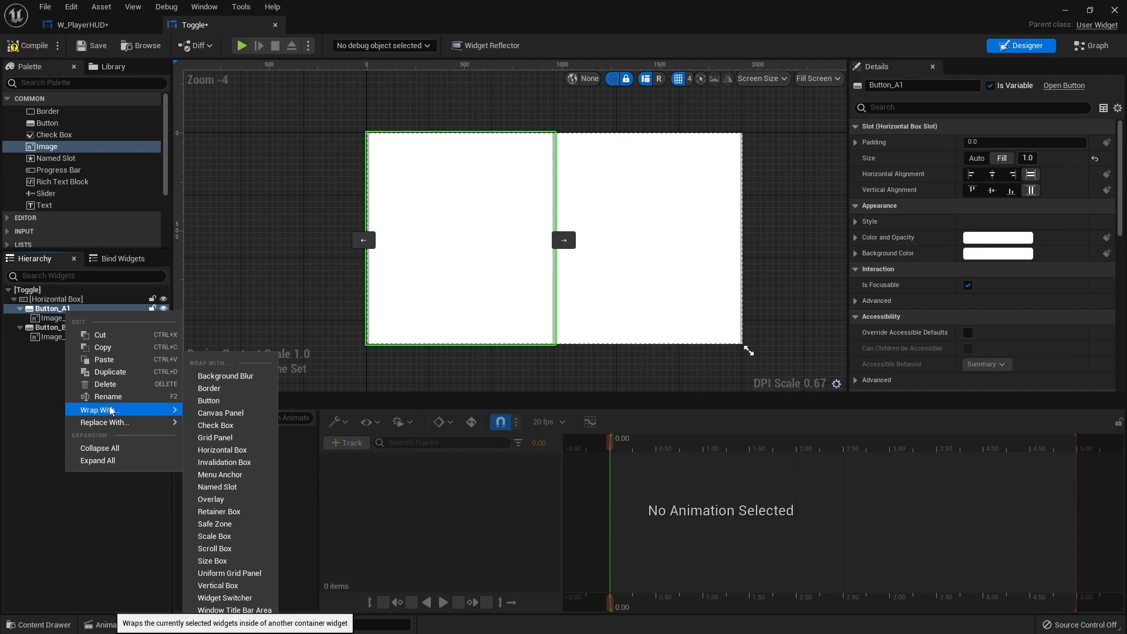
pyautogui.click(229, 401)
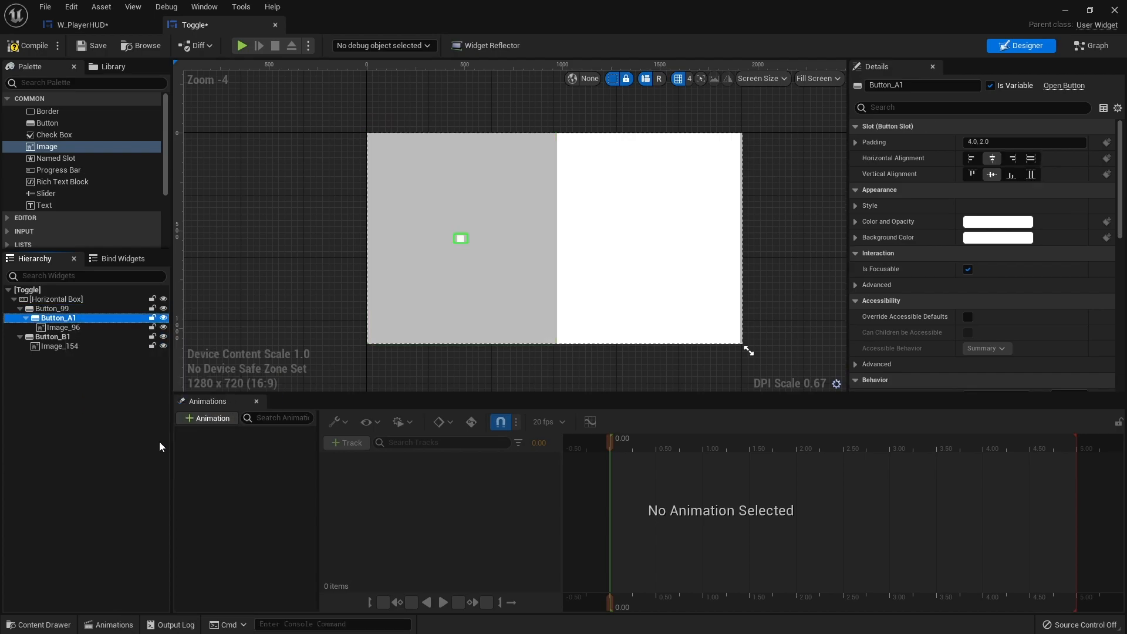
# Rename the new outer button around Button_A1 to Button_A2
pyautogui.click(94, 407)
pyautogui.click(51, 310)
pyautogui.click(67, 318)
pyautogui.click(51, 309)
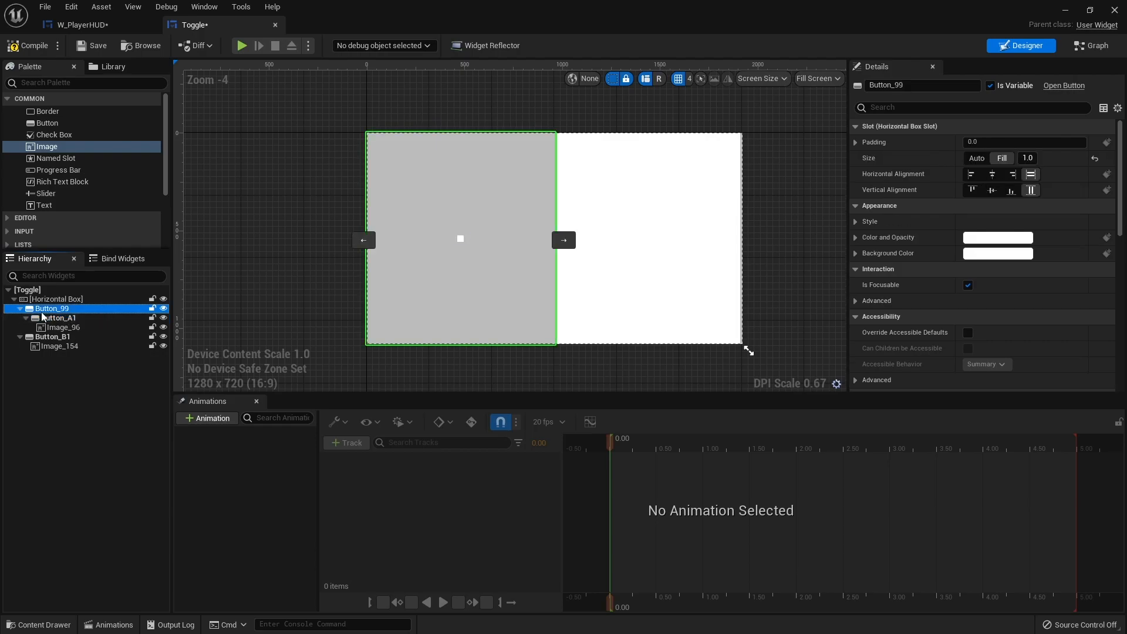
pyautogui.press('F2')
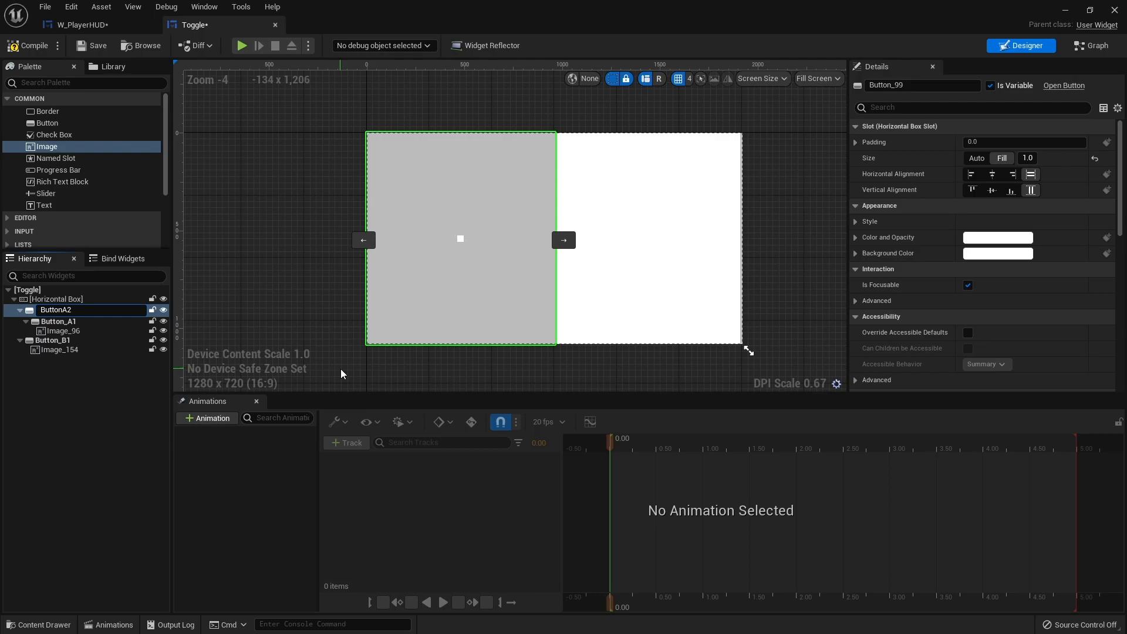
pyautogui.press('Return')
pyautogui.click(891, 86)
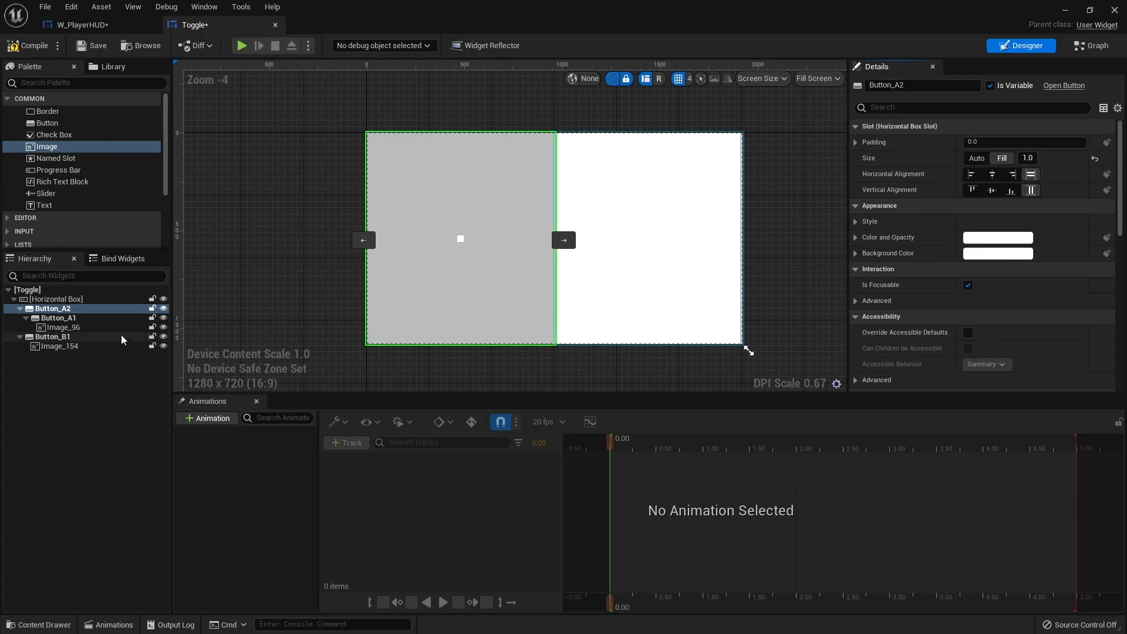
# Make Button_A1 fill its parent button horizontally and vertically, with slot padding set to 0
pyautogui.click(59, 317)
pyautogui.click(1034, 162)
pyautogui.click(1031, 175)
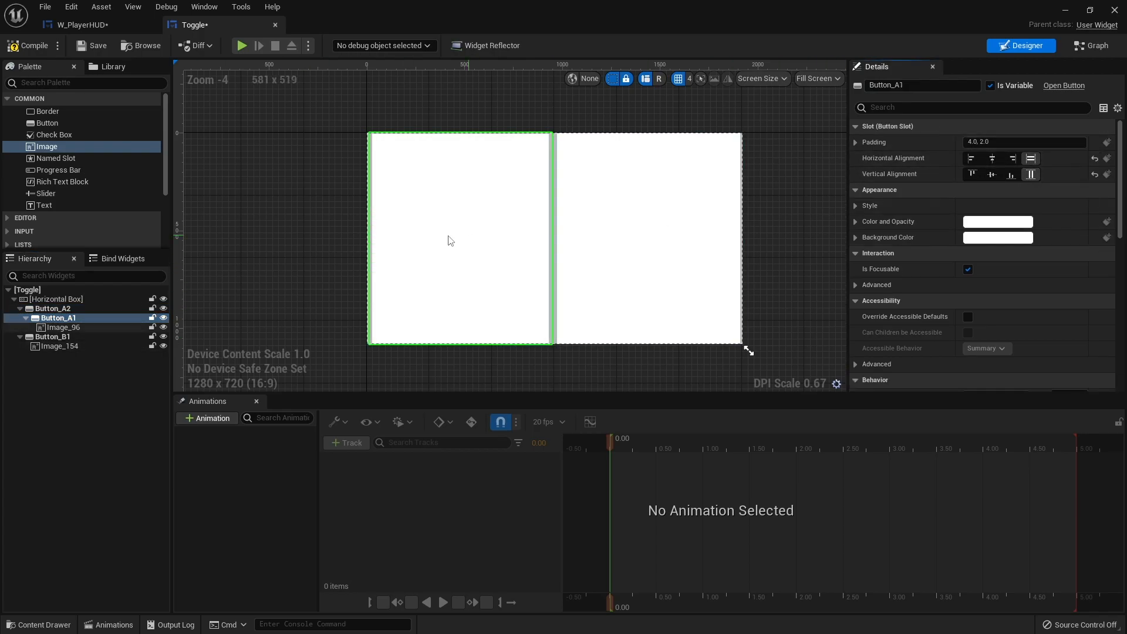
pyautogui.click(1000, 142)
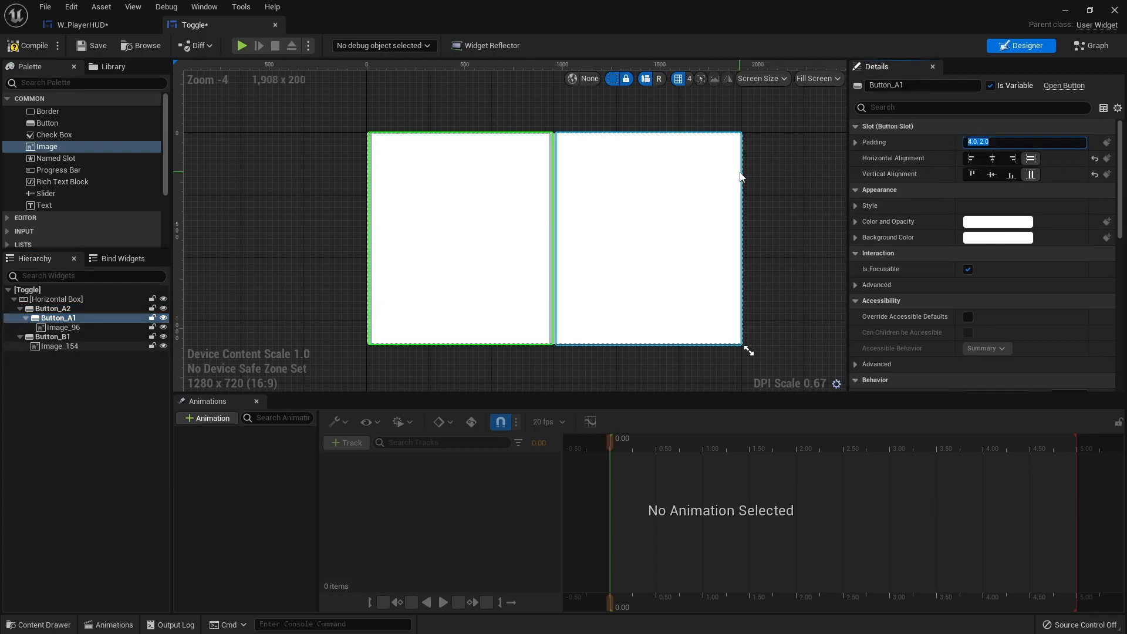
pyautogui.write('0')
pyautogui.press('Return')
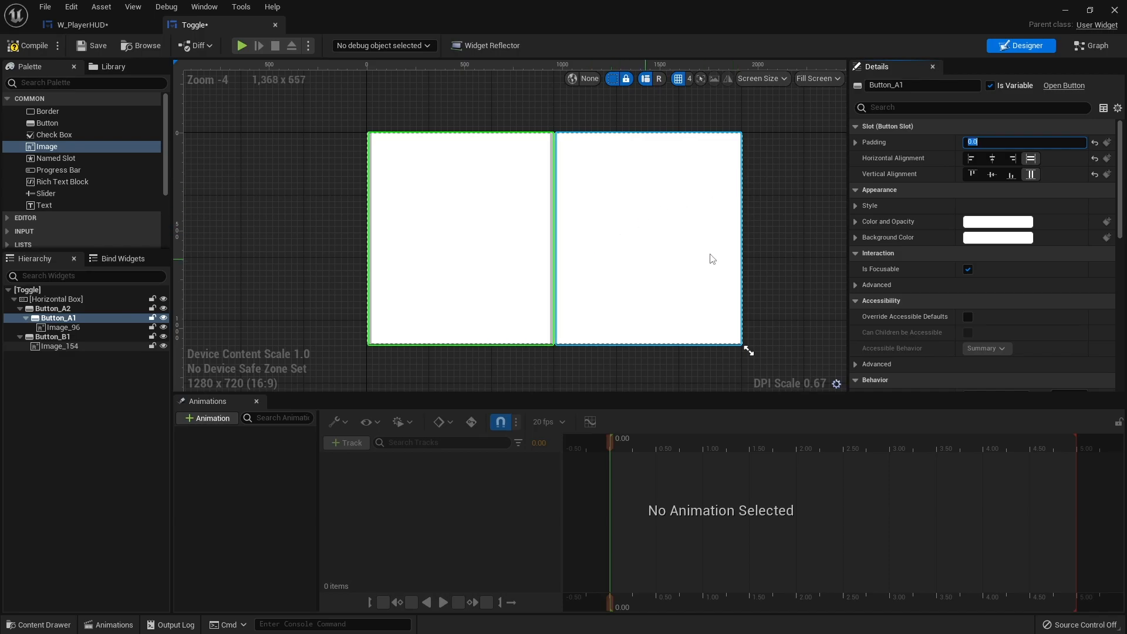
pyautogui.click(325, 295)
pyautogui.click(88, 309)
pyautogui.click(77, 319)
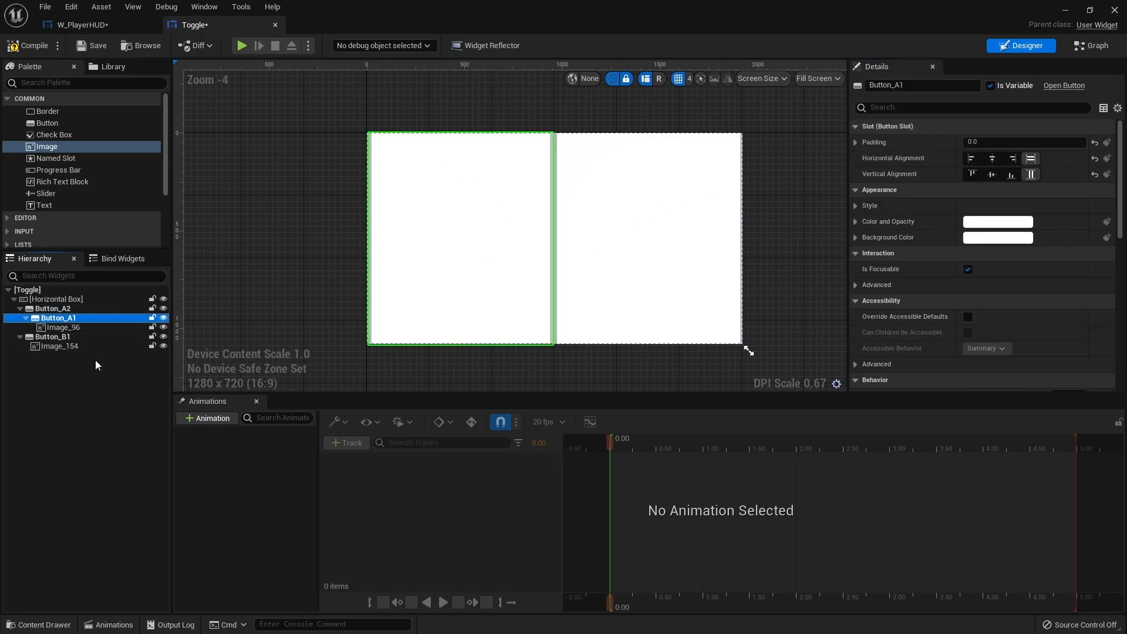
# Wrap Button_B1 inside another Button widget
pyautogui.click(72, 341)
pyautogui.rightClick(61, 341)
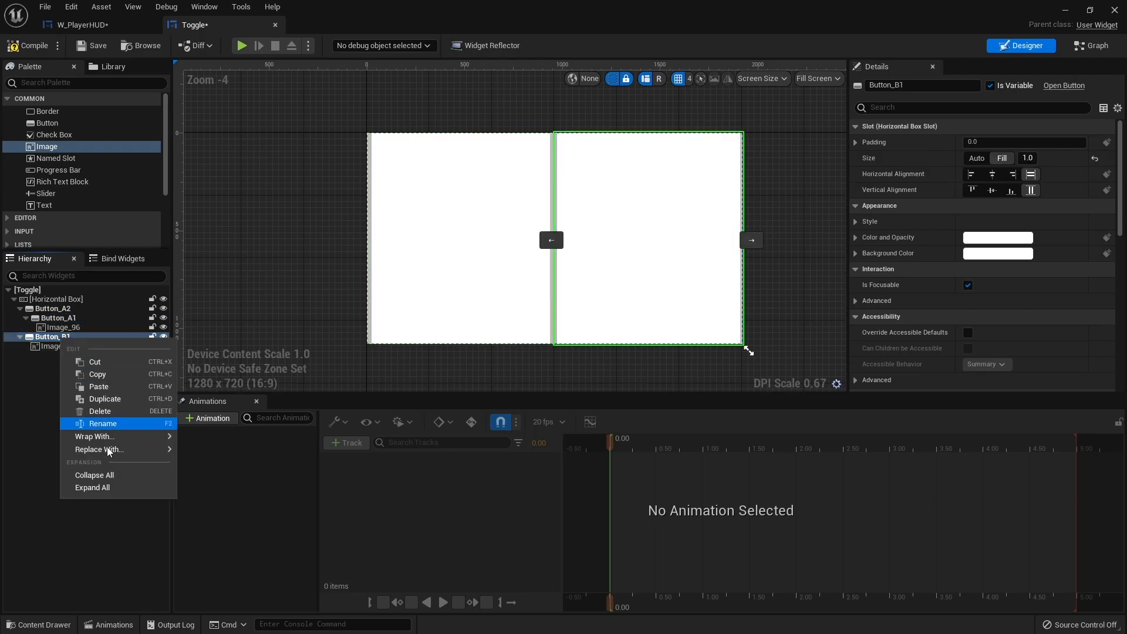
pyautogui.moveTo(108, 444)
pyautogui.click(204, 400)
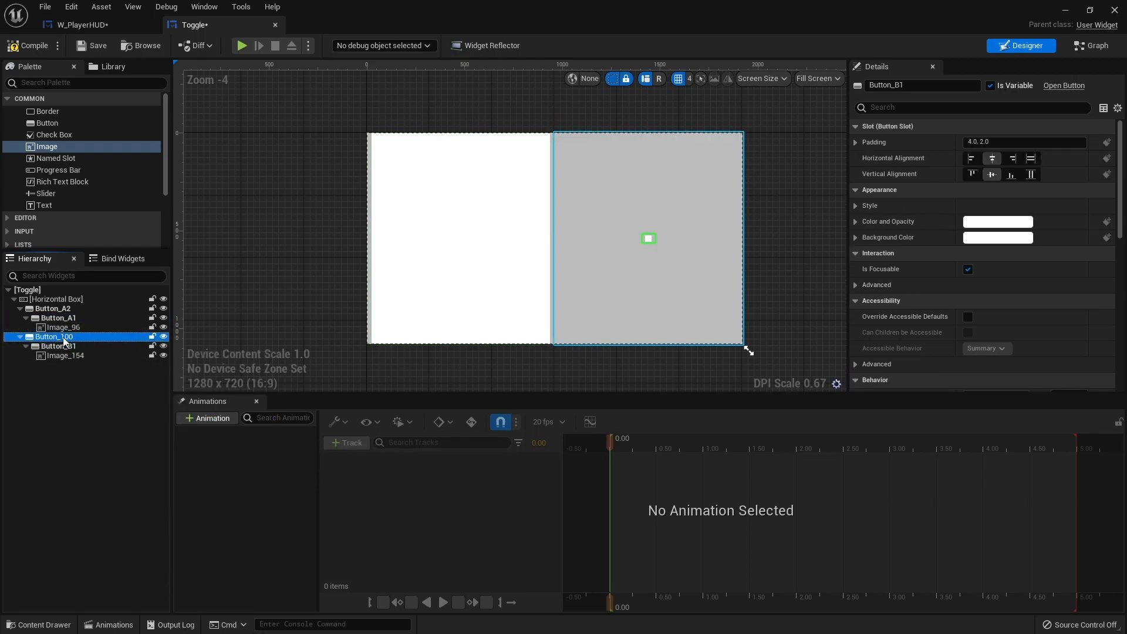
# Rename the new outer button around Button_B1 to Button_B2
pyautogui.moveTo(918, 87); pyautogui.dragTo(535, 80)
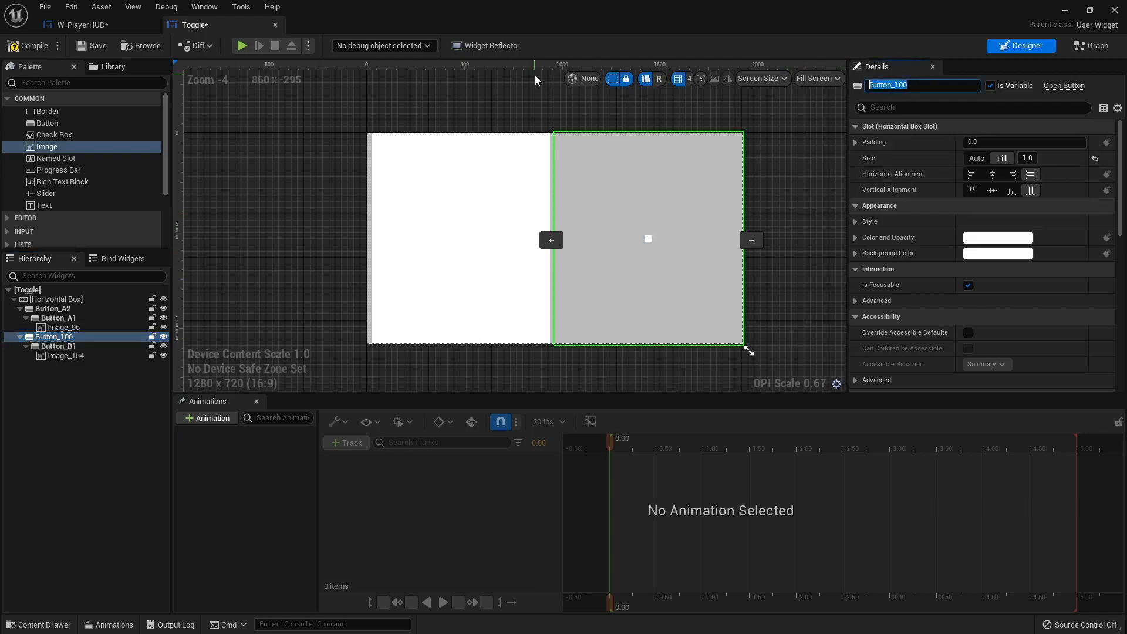
pyautogui.write('But')
pyautogui.press('Return')
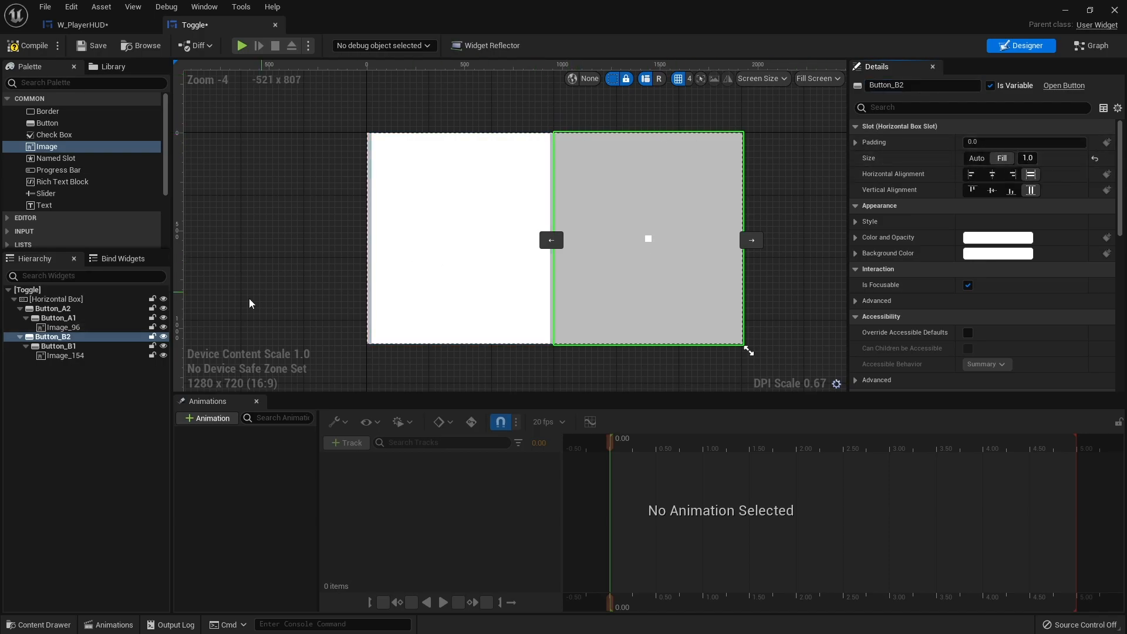
# Make Button_B1 fill its parent button horizontally and vertically, with slot padding set to 0
pyautogui.click(59, 346)
pyautogui.click(1031, 158)
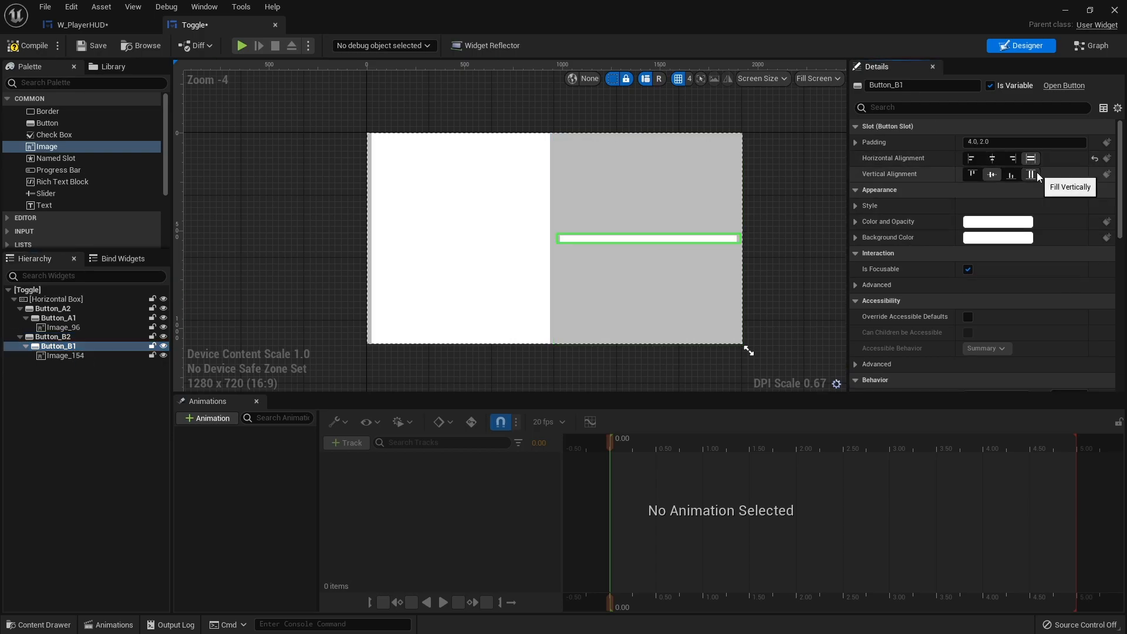
pyautogui.click(1031, 174)
pyautogui.click(998, 142)
pyautogui.press('Return')
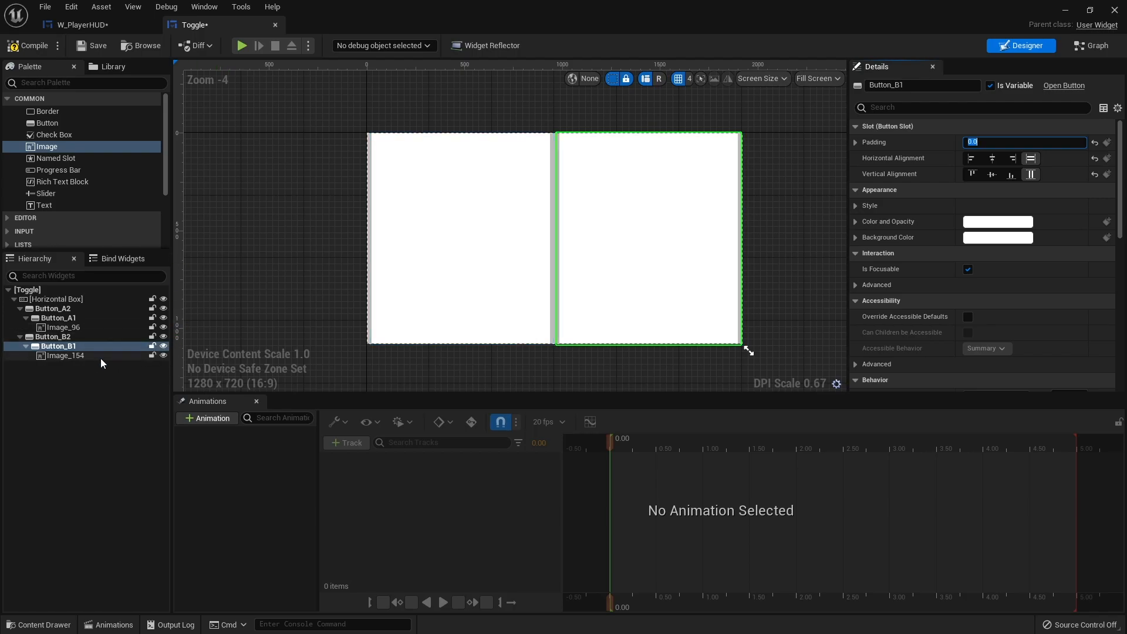
# Rename the image inside Button_A1 to Image_A and the image inside Button_B1 to Image_B
pyautogui.click(72, 318)
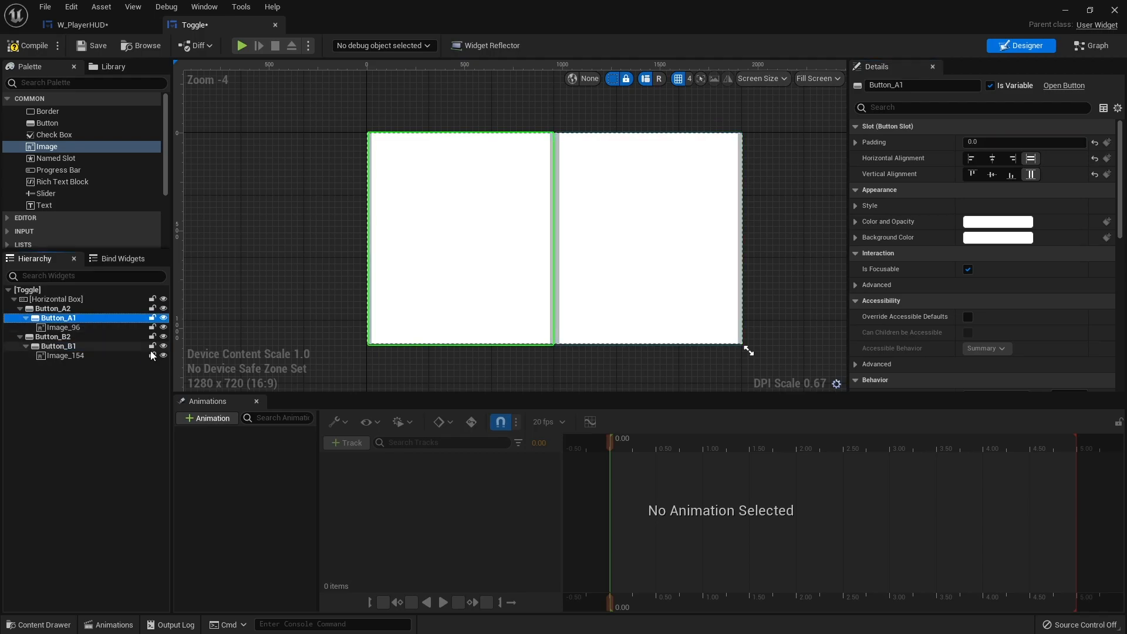
pyautogui.click(79, 328)
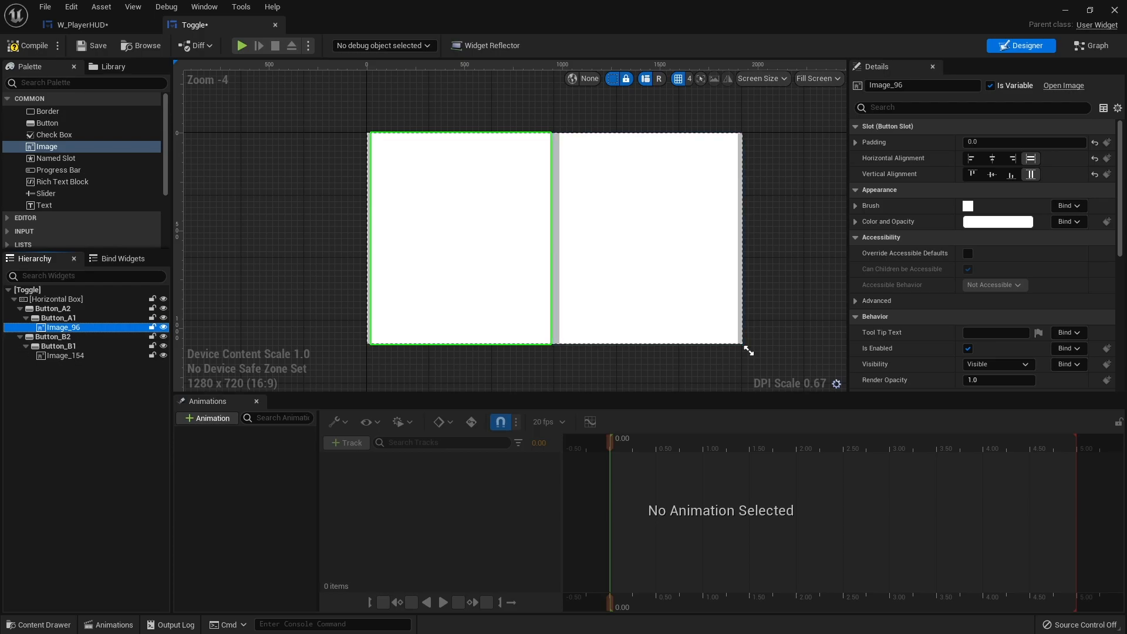
pyautogui.click(910, 88)
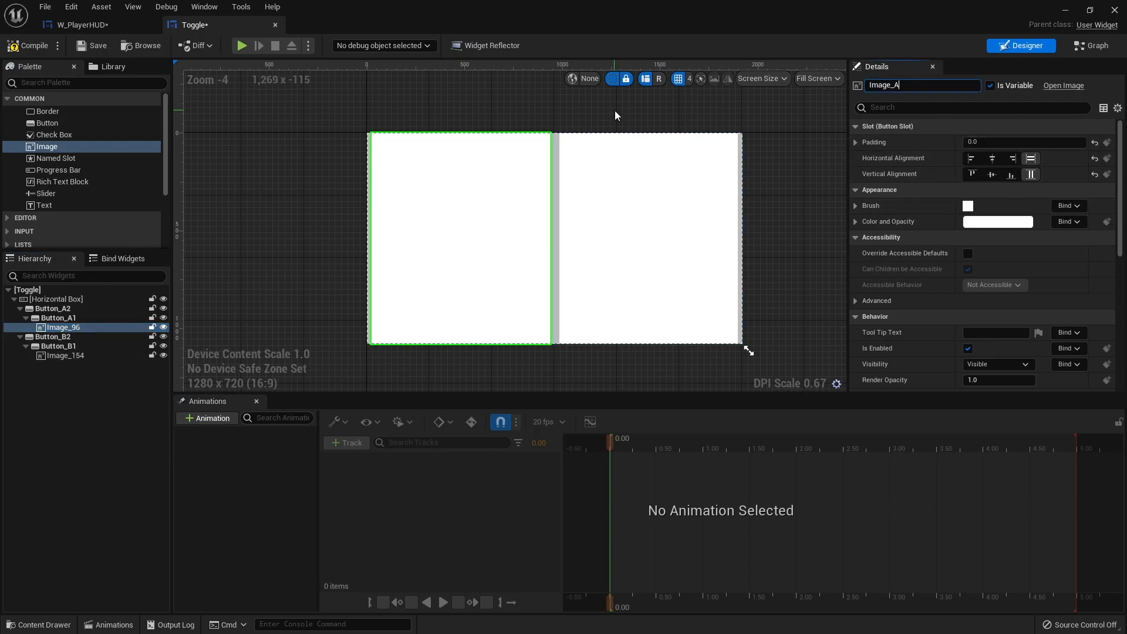
pyautogui.click(93, 355)
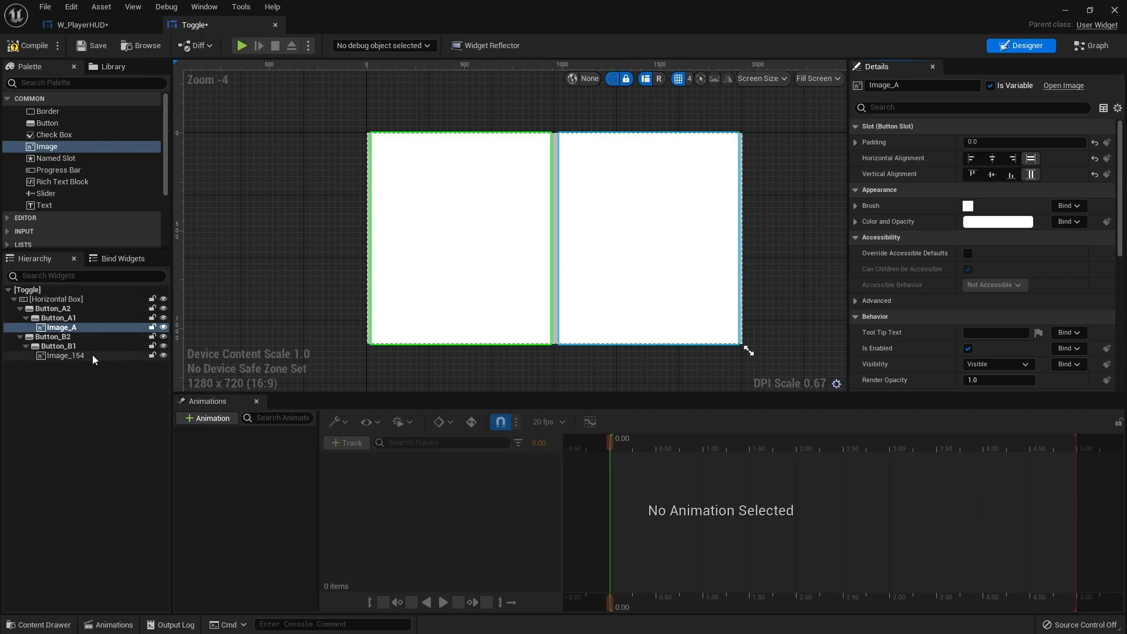
pyautogui.moveTo(919, 86); pyautogui.dragTo(581, 78)
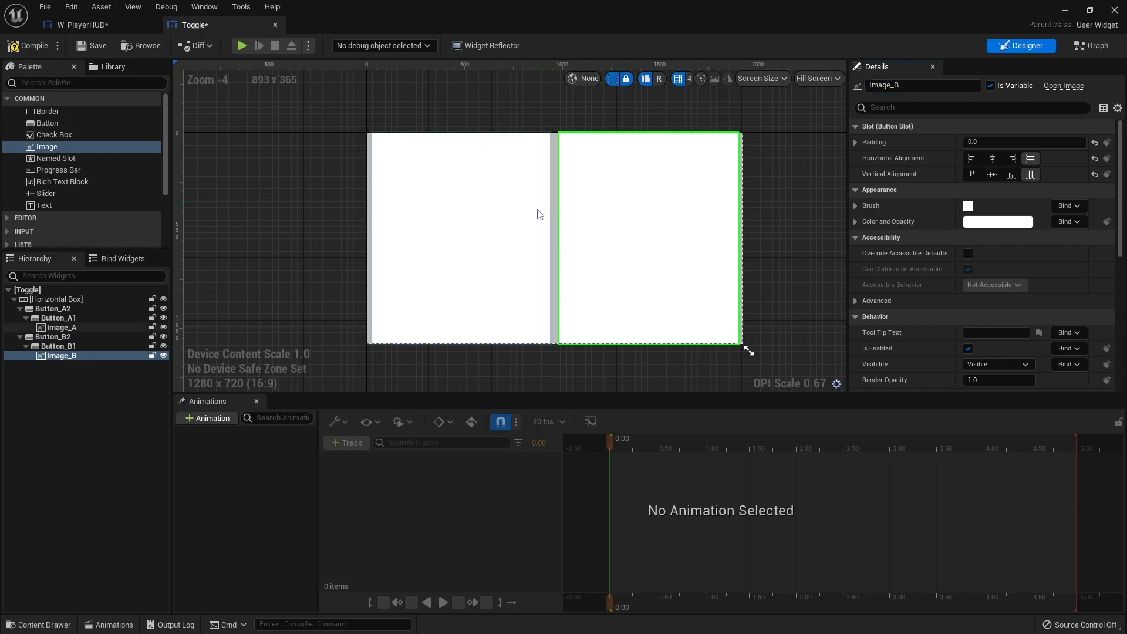
pyautogui.click(355, 317)
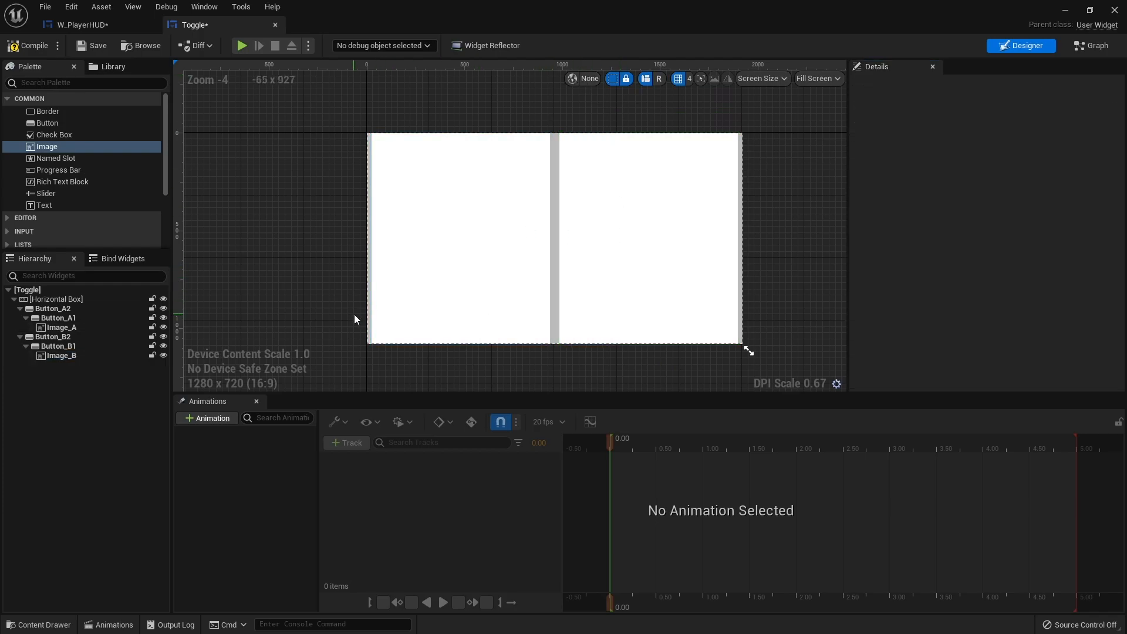
# Minimize the widget editor and look up the r_01 and r_04 icon textures in the project's Content folder
pyautogui.click(1064, 10)
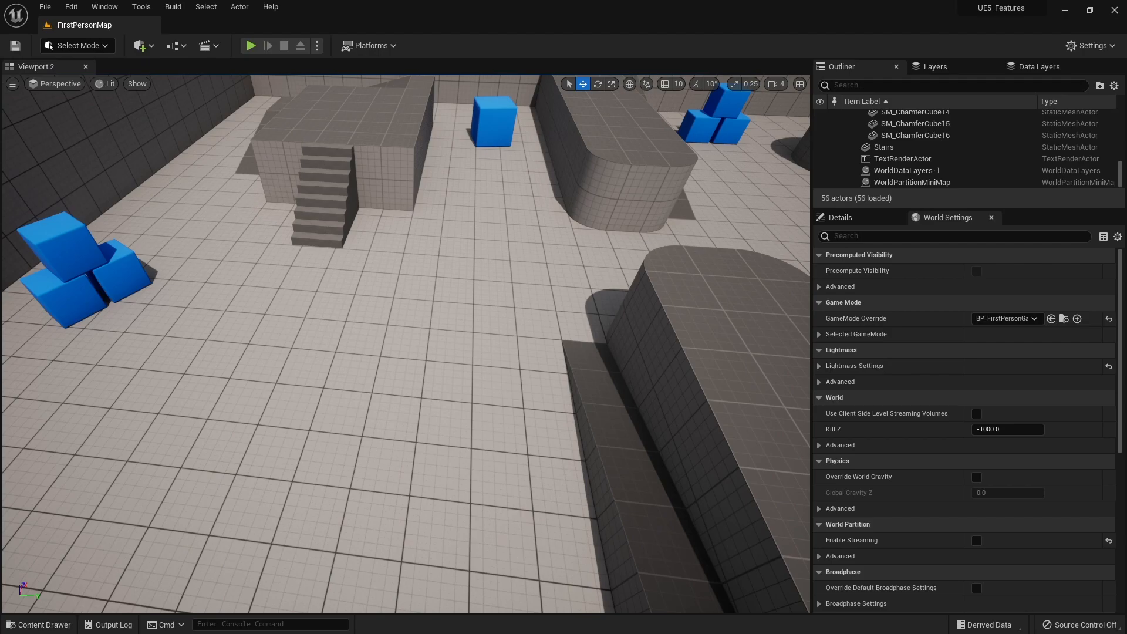
pyautogui.click(39, 625)
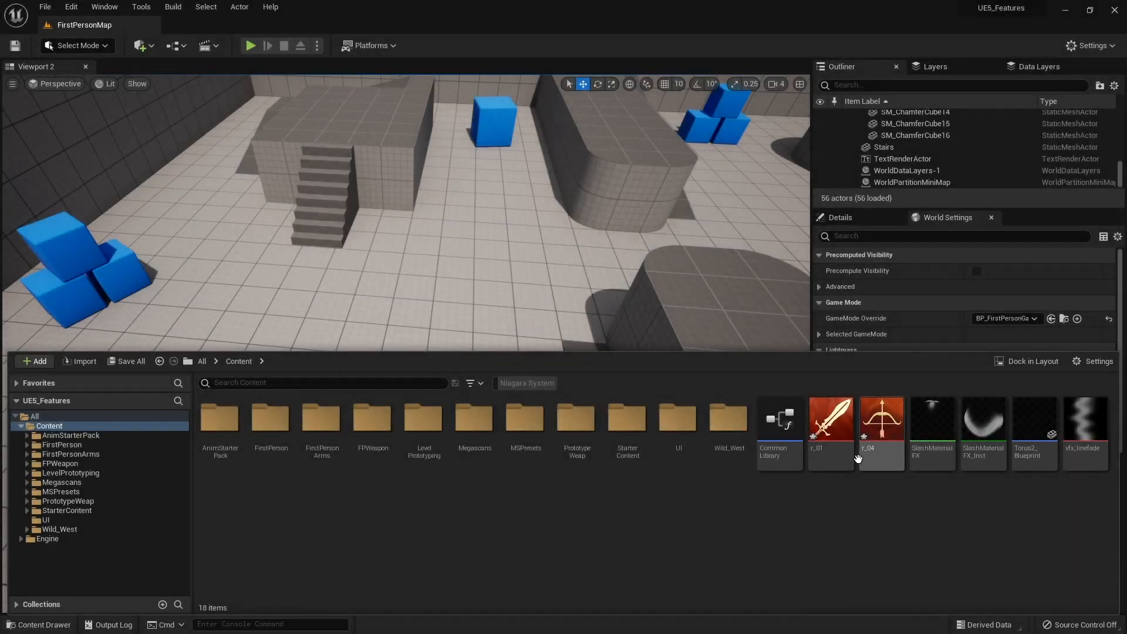
pyautogui.moveTo(835, 433)
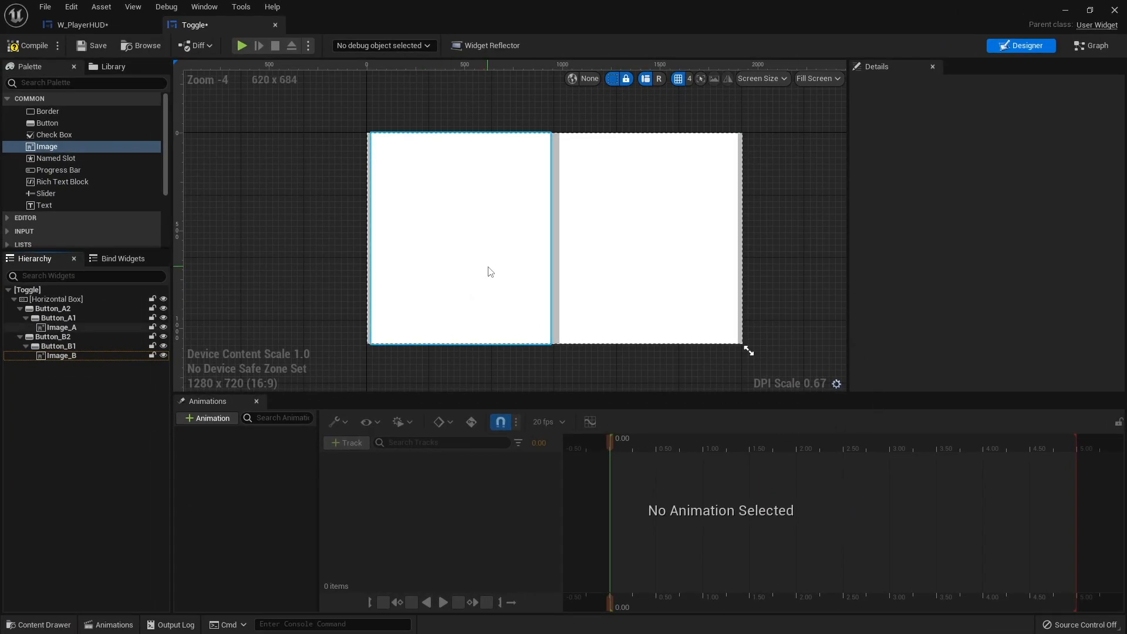
# Select Image_A and expand its Brush settings
pyautogui.click(491, 271)
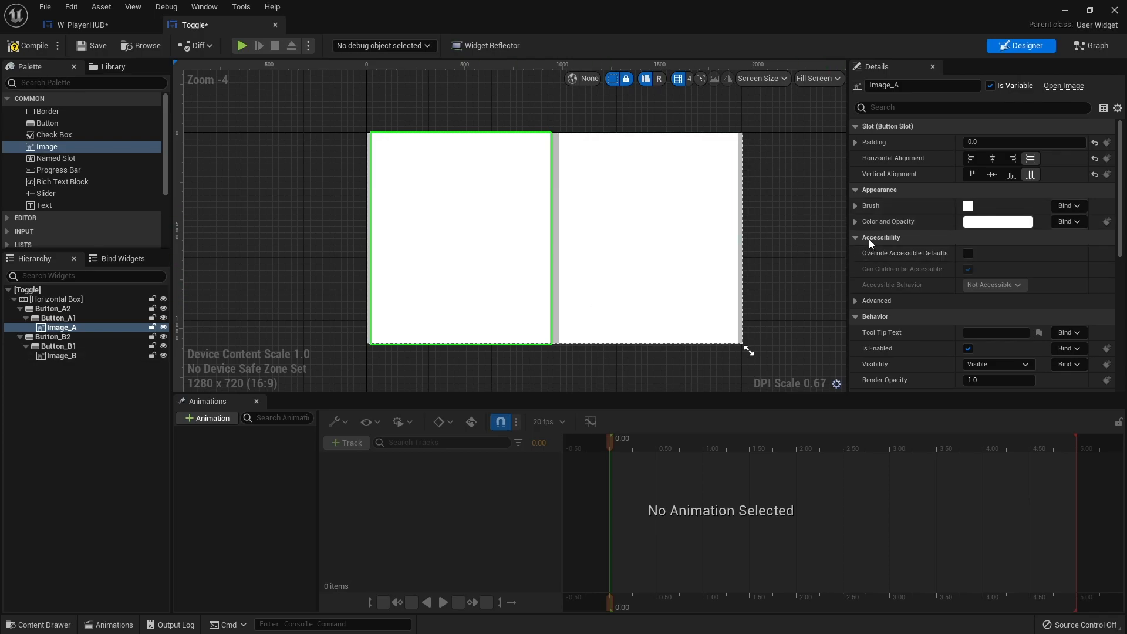
pyautogui.click(855, 207)
pyautogui.click(1030, 224)
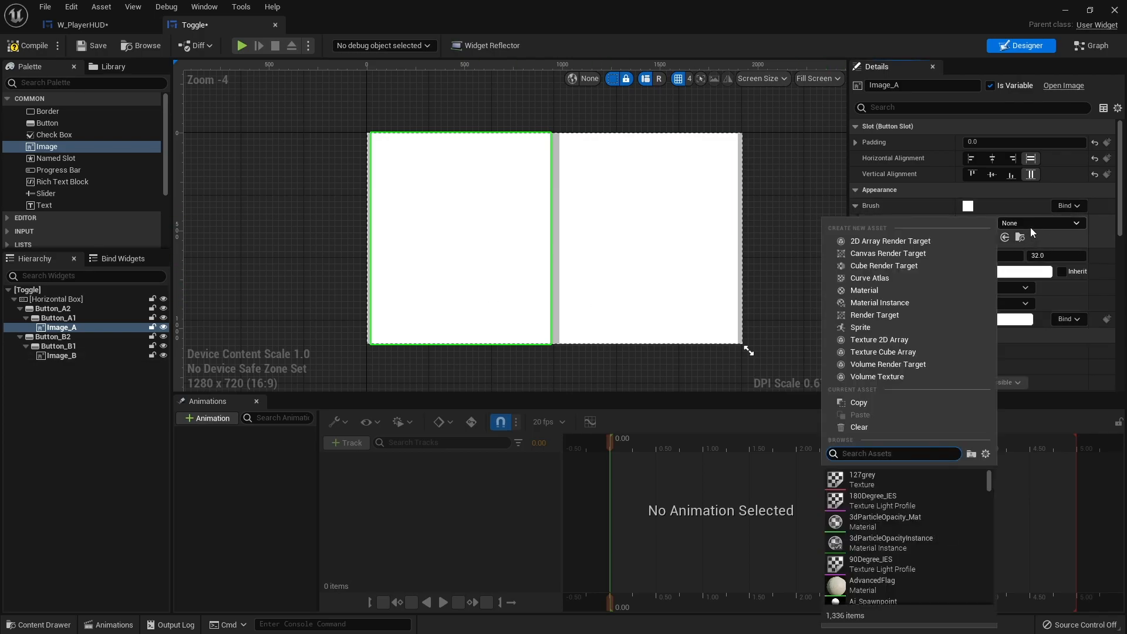
pyautogui.write('r_')
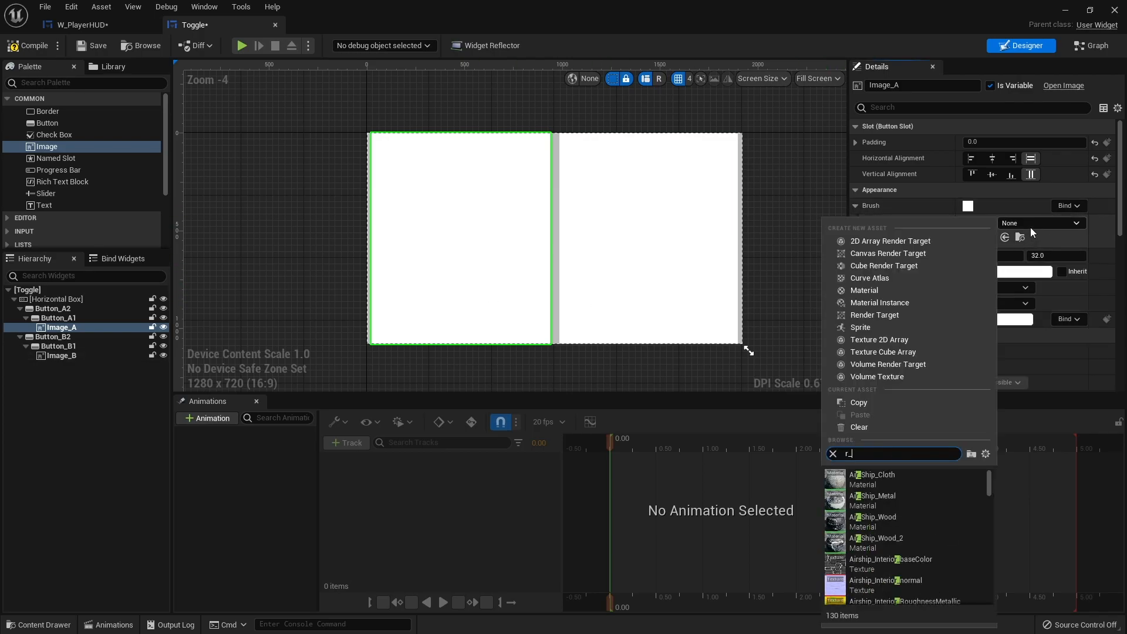
pyautogui.scroll(-5, 902, 501)
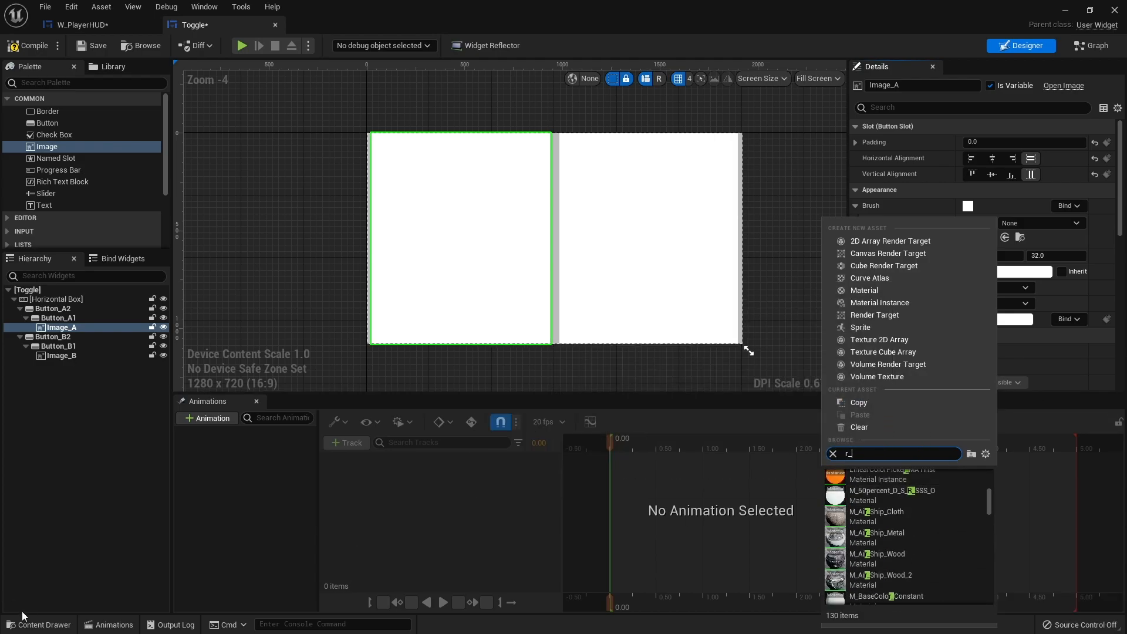
# Assign the r_01 sword texture from the project content as Image_A's brush image
pyautogui.click(38, 625)
pyautogui.click(831, 477)
pyautogui.moveTo(831, 477)
pyautogui.mouseDown()
pyautogui.moveTo(954, 253)
pyautogui.moveTo(978, 231)
pyautogui.mouseUp()
# Assign the r_04 bow texture from the project content as Image_B's brush image
pyautogui.click(650, 265)
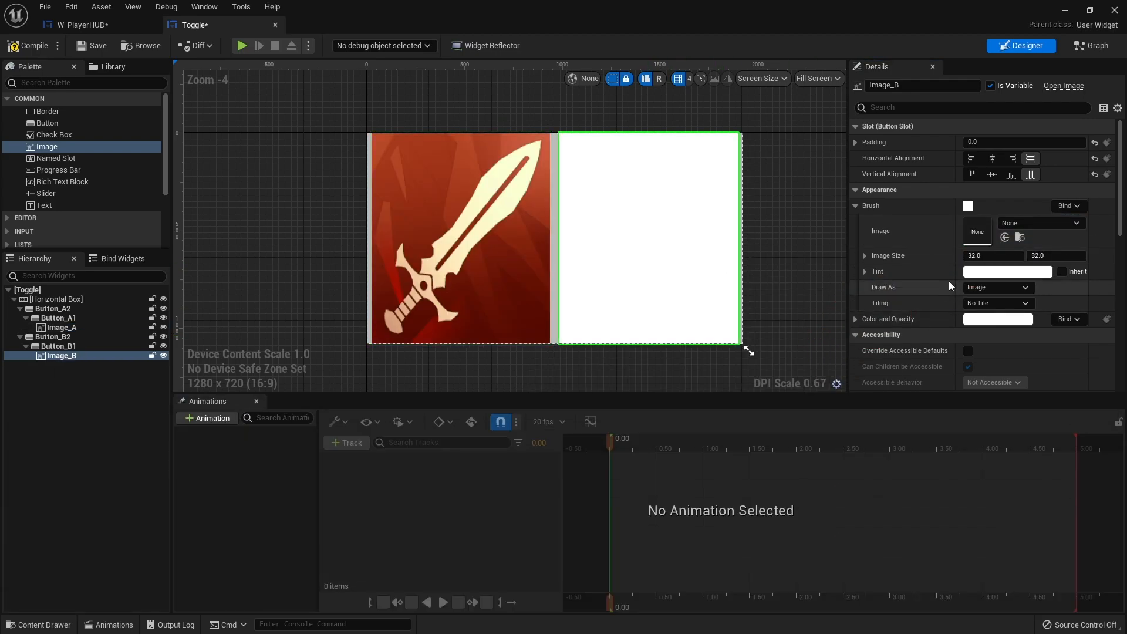
pyautogui.click(1030, 224)
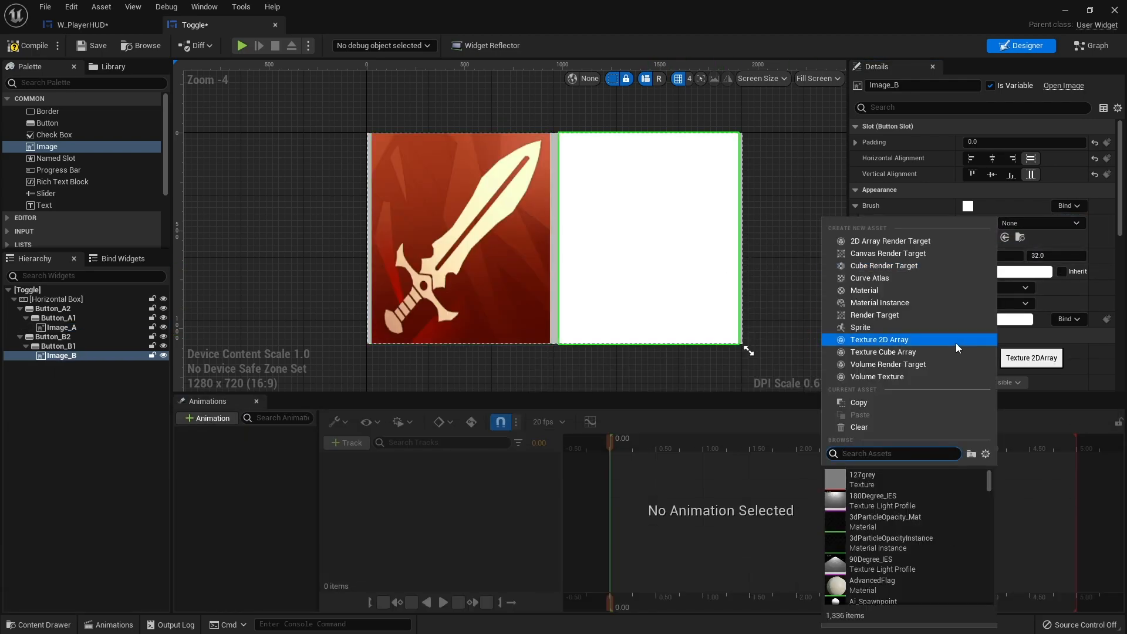
pyautogui.write('r_0')
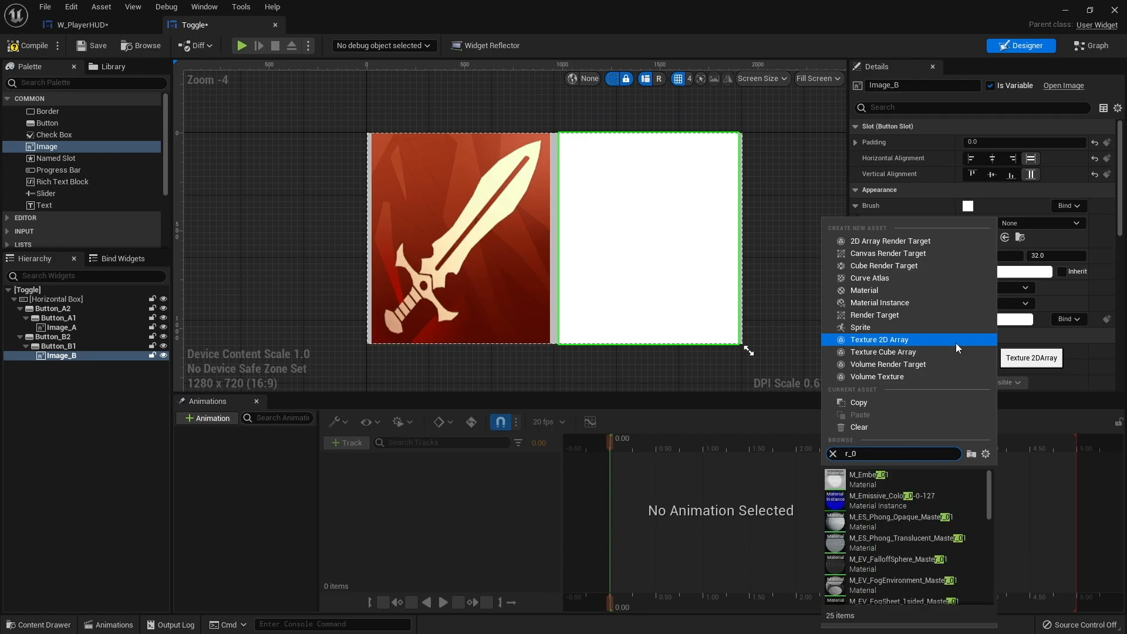
pyautogui.write('4')
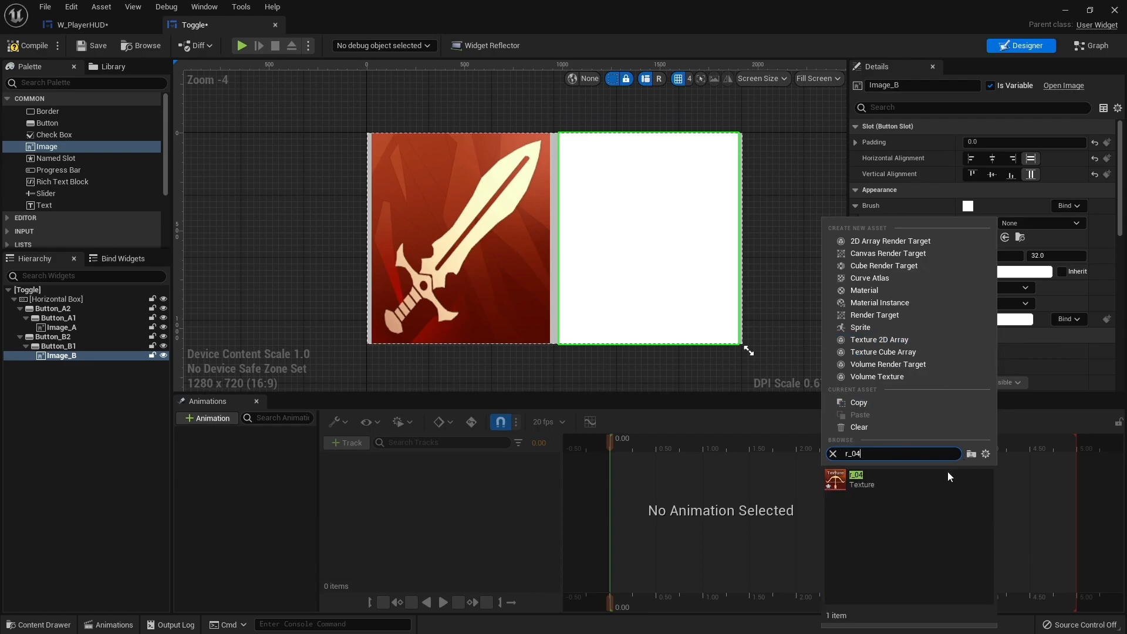
pyautogui.click(871, 477)
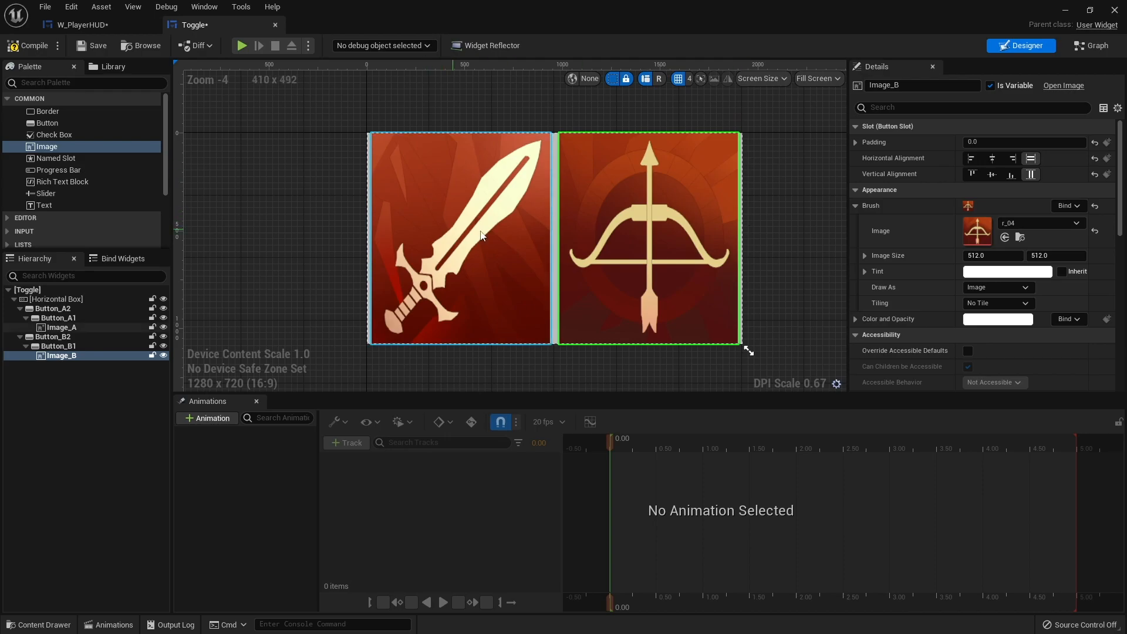
pyautogui.click(776, 246)
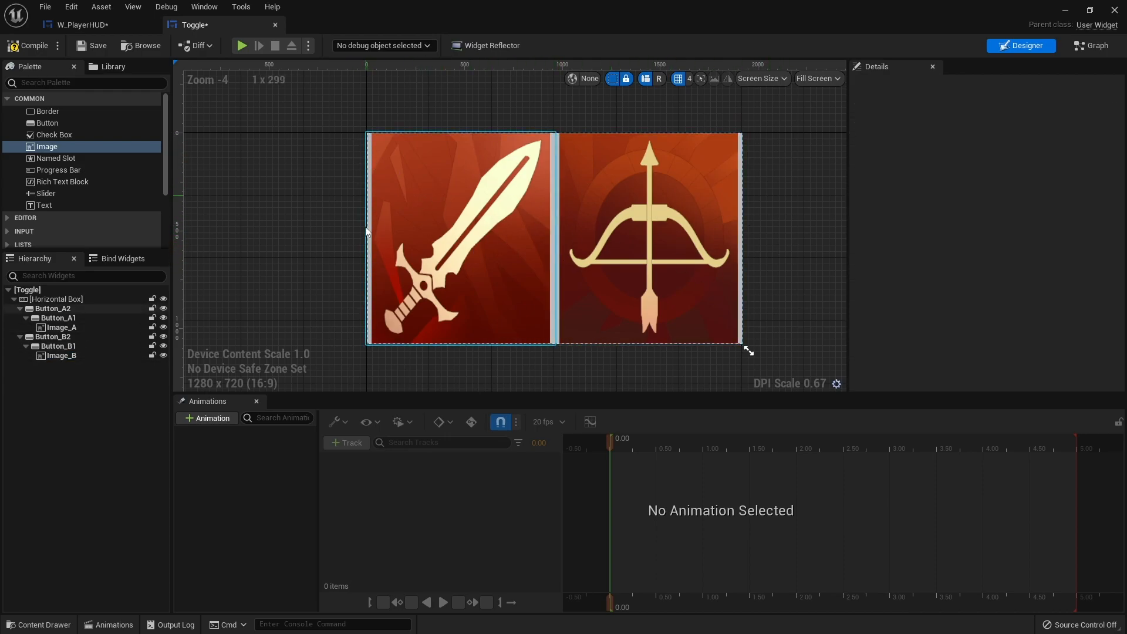
# Expand the Style settings of Button_A1 and set its Normal Padding to 0
pyautogui.click(72, 310)
pyautogui.click(72, 320)
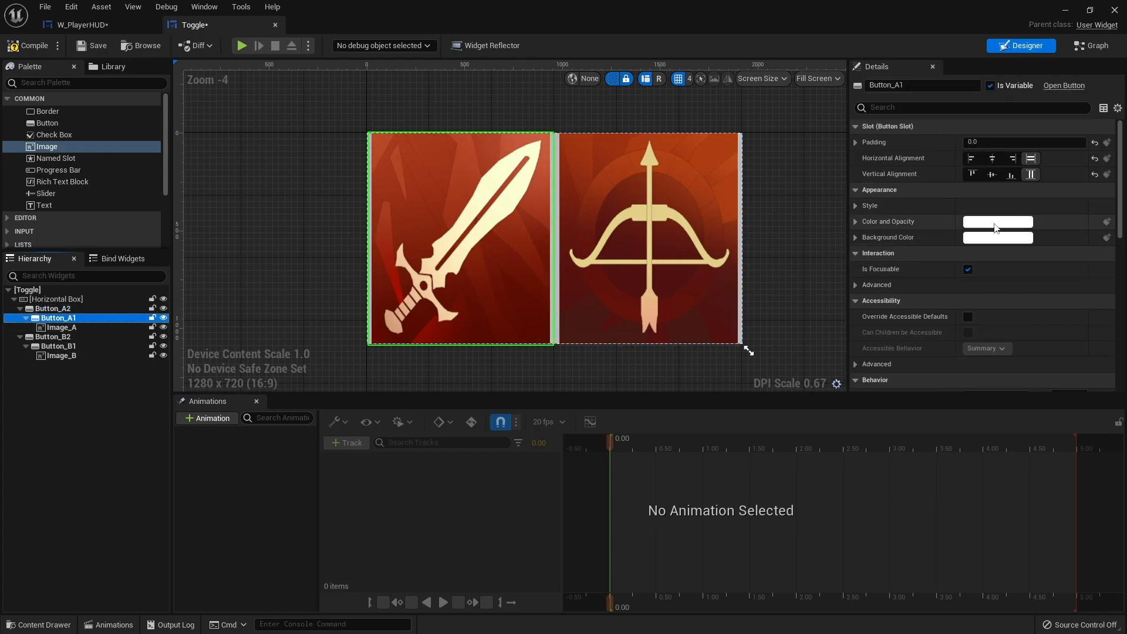
pyautogui.click(858, 206)
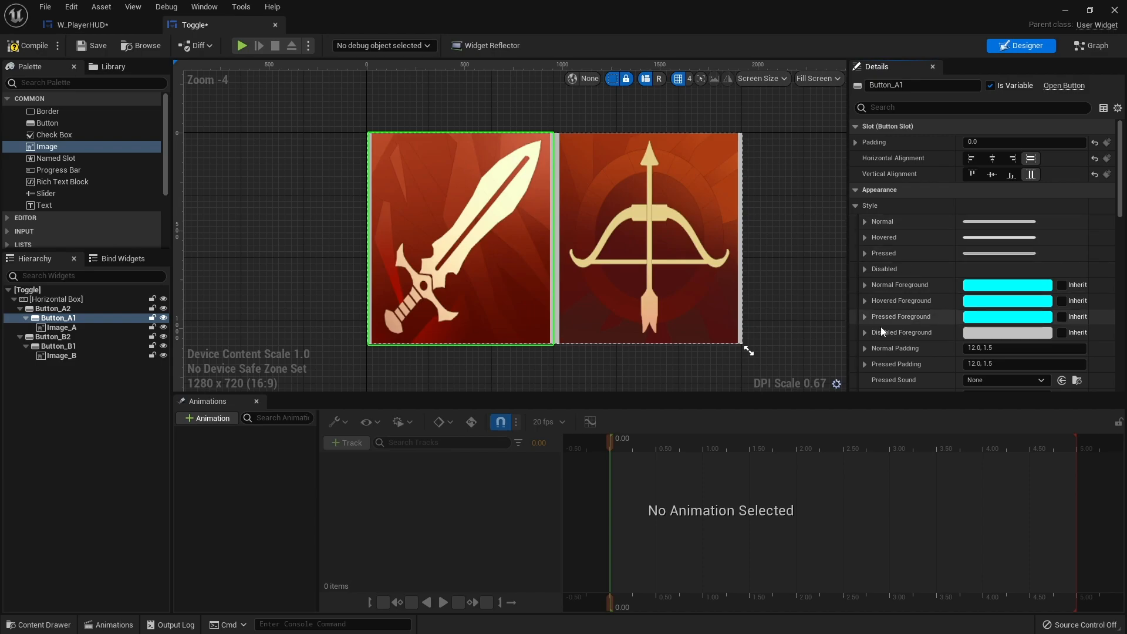
pyautogui.scroll(-2, 883, 317)
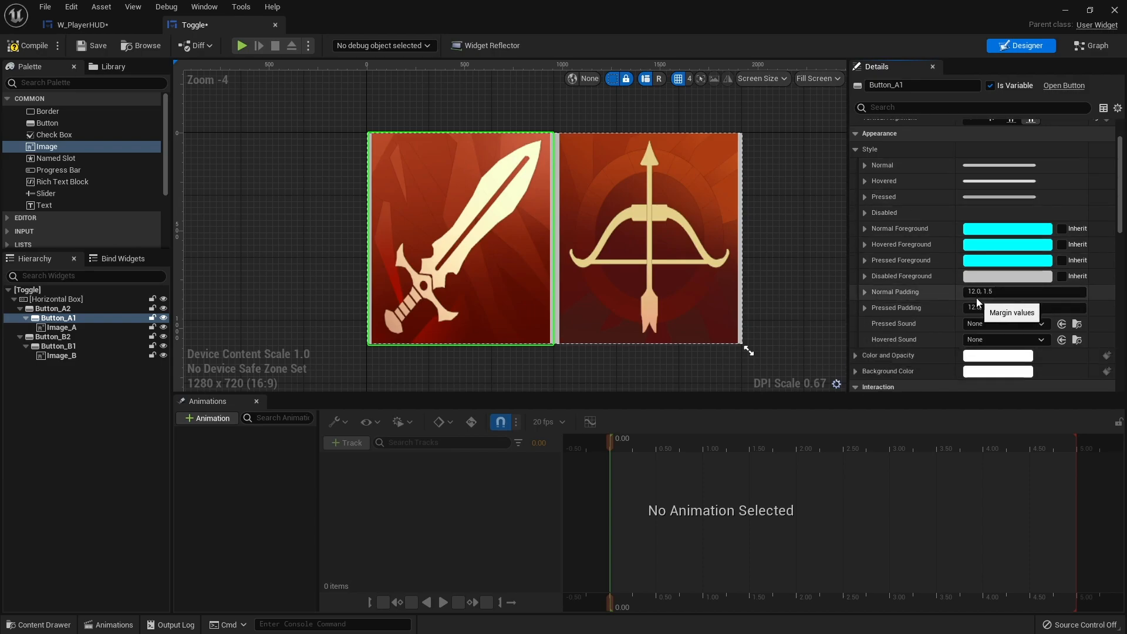
pyautogui.moveTo(1002, 296); pyautogui.dragTo(851, 310)
pyautogui.write('0')
pyautogui.press('Return')
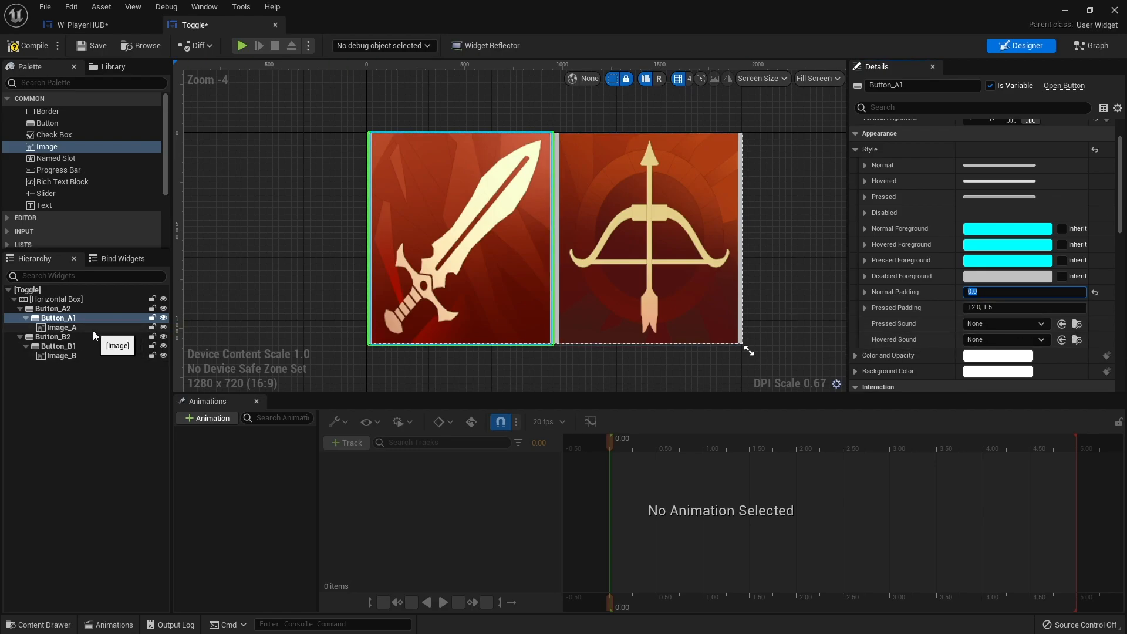
# Set the Normal Padding of Button_B1, Button_B2 and Button_A2 to 0, and compile the Toggle widget
pyautogui.click(64, 345)
pyautogui.click(1006, 295)
pyautogui.write('0')
pyautogui.click(69, 337)
pyautogui.click(1025, 308)
pyautogui.write('0')
pyautogui.click(71, 309)
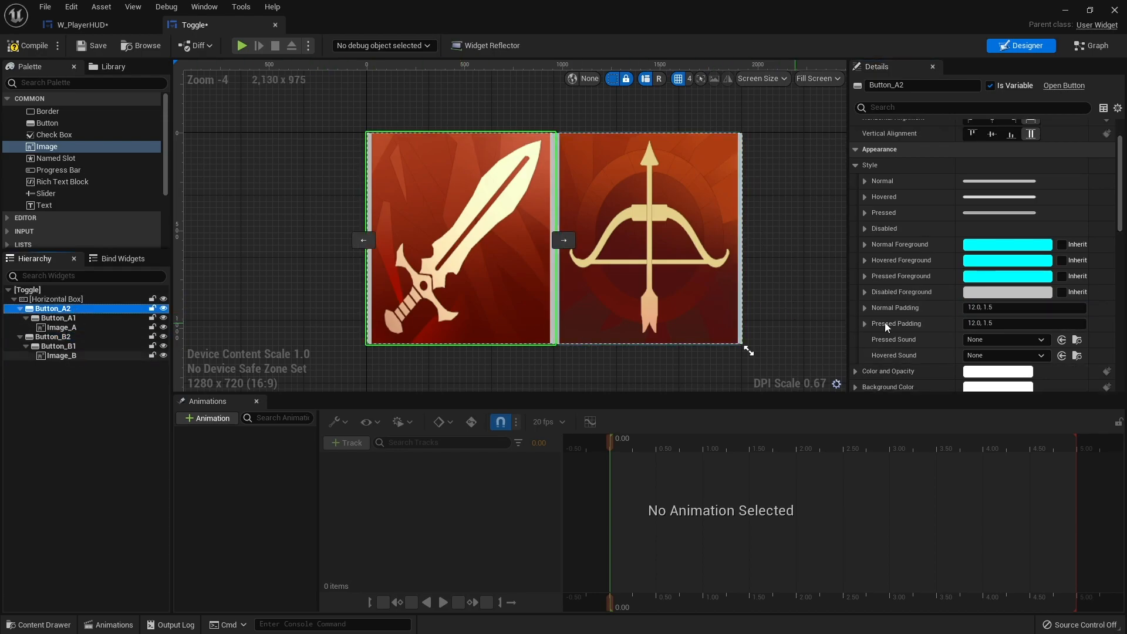
pyautogui.press('Return')
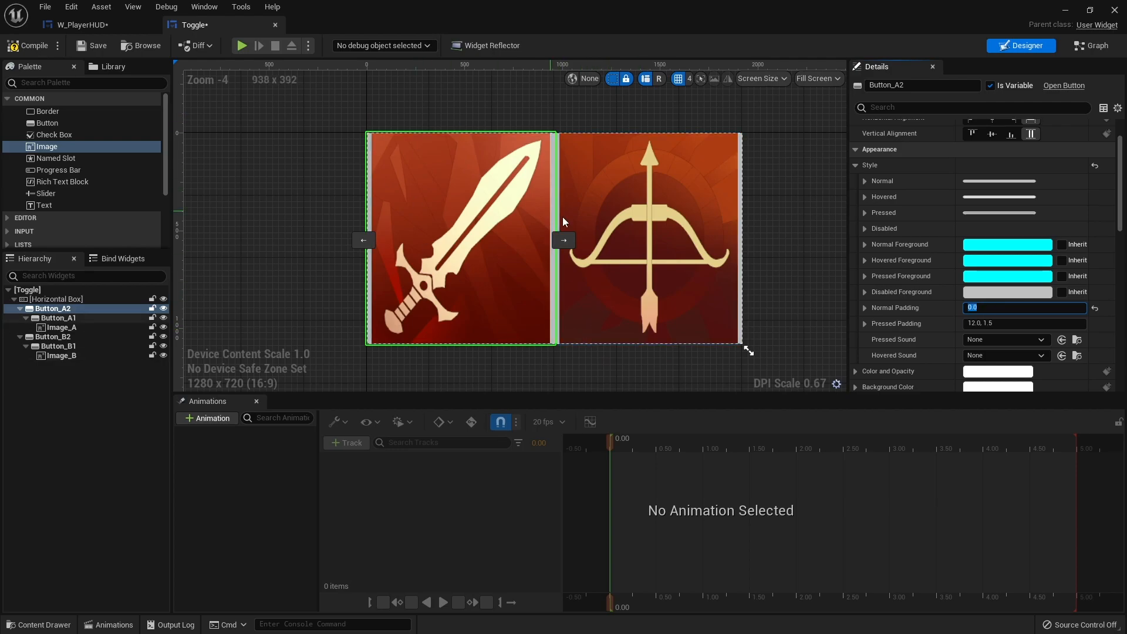
pyautogui.click(35, 48)
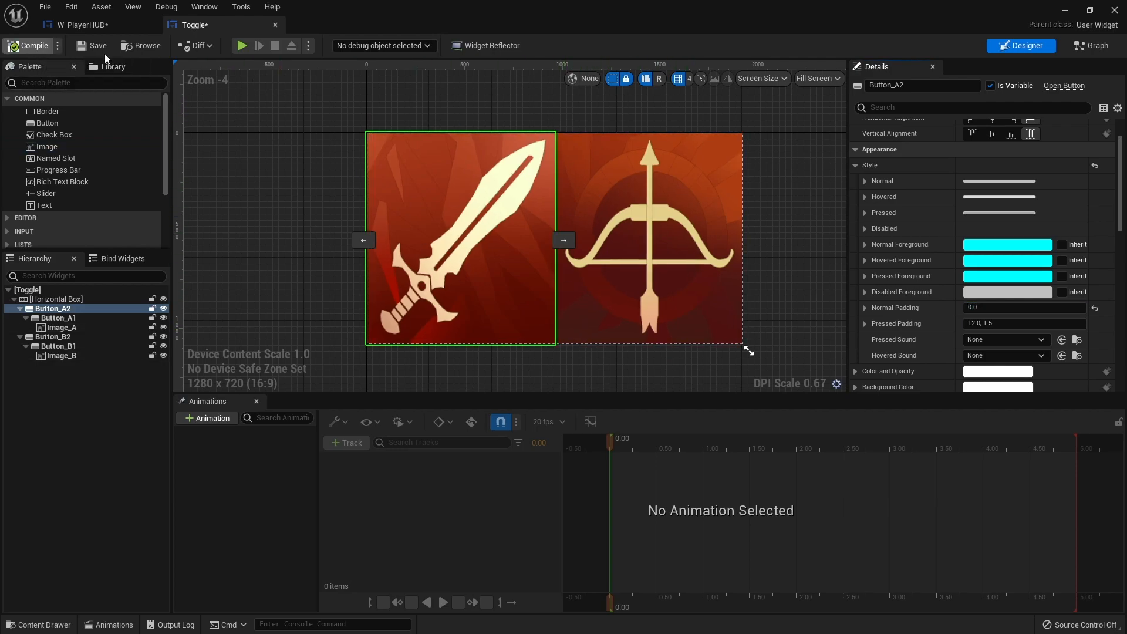
pyautogui.click(811, 270)
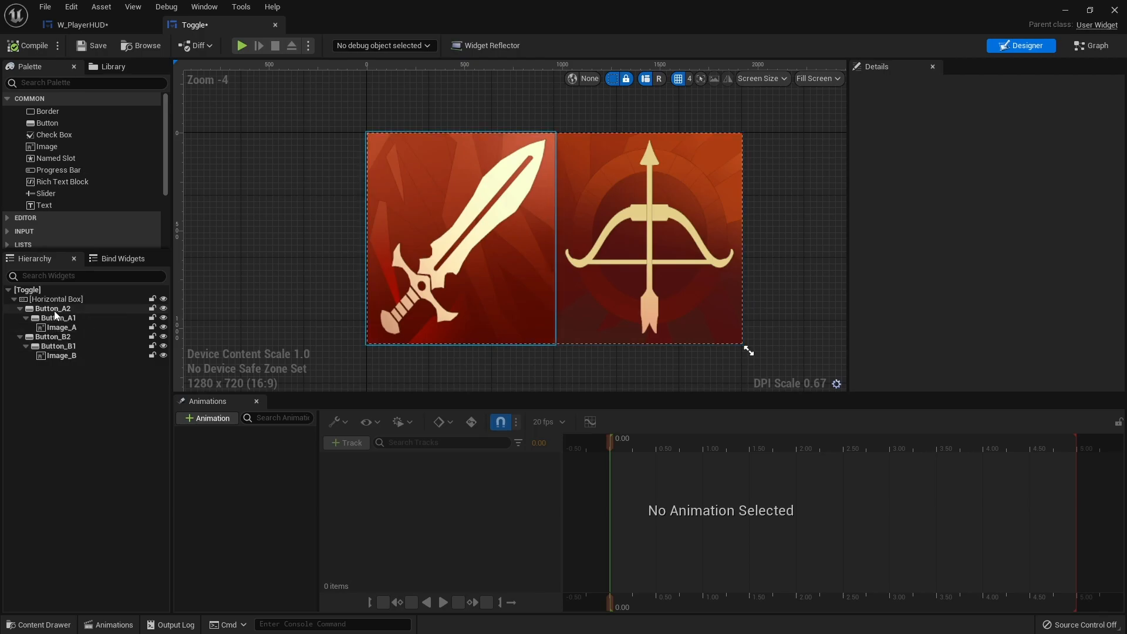
# Turn off Is Enabled in Button_B1's Behavior settings, and compile and save the Toggle widget
pyautogui.click(54, 348)
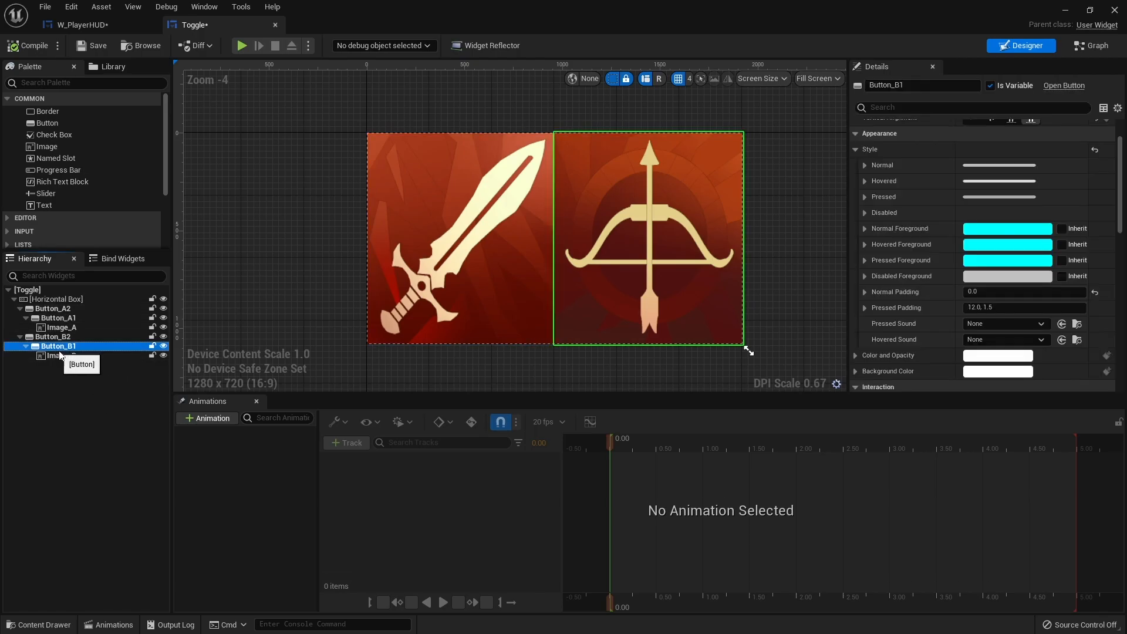
pyautogui.scroll(-5, 938, 317)
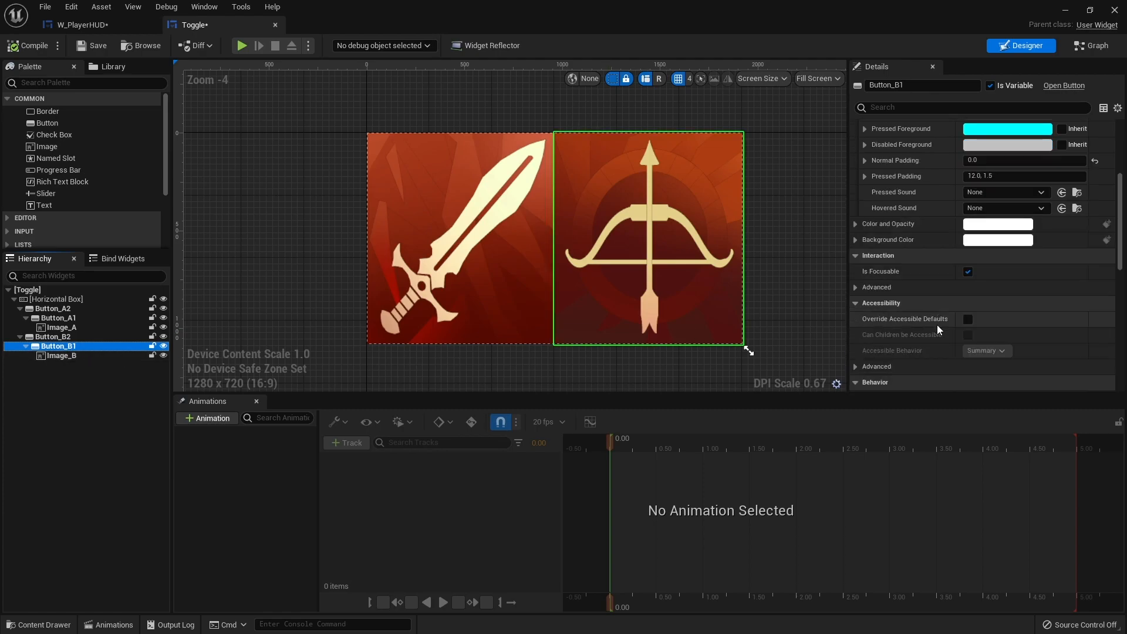
pyautogui.scroll(-5, 935, 323)
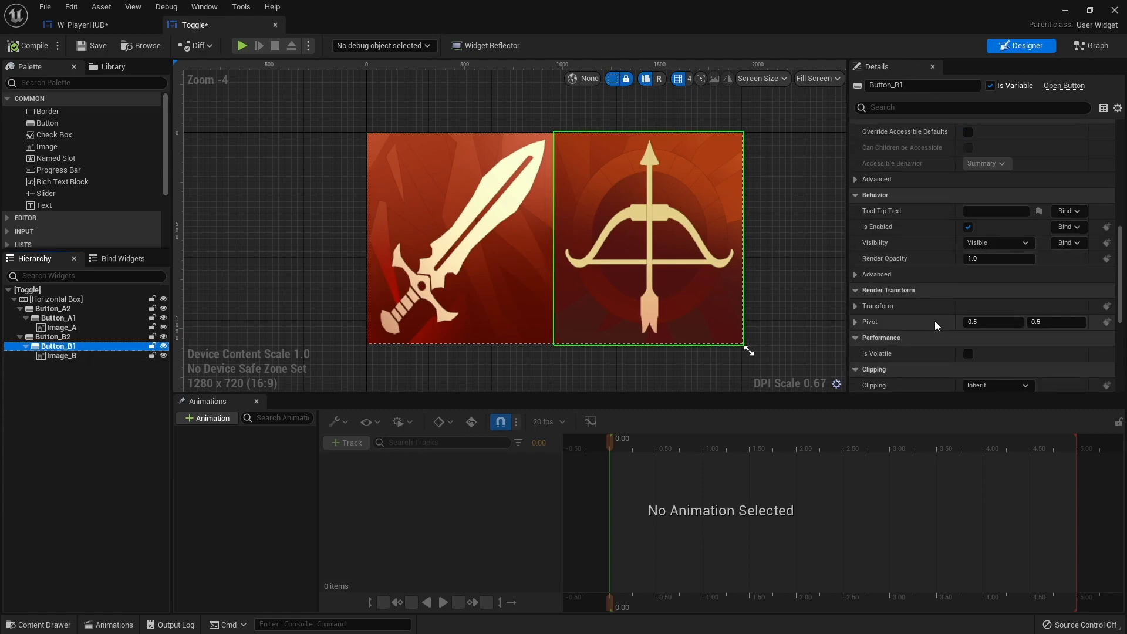
pyautogui.click(967, 228)
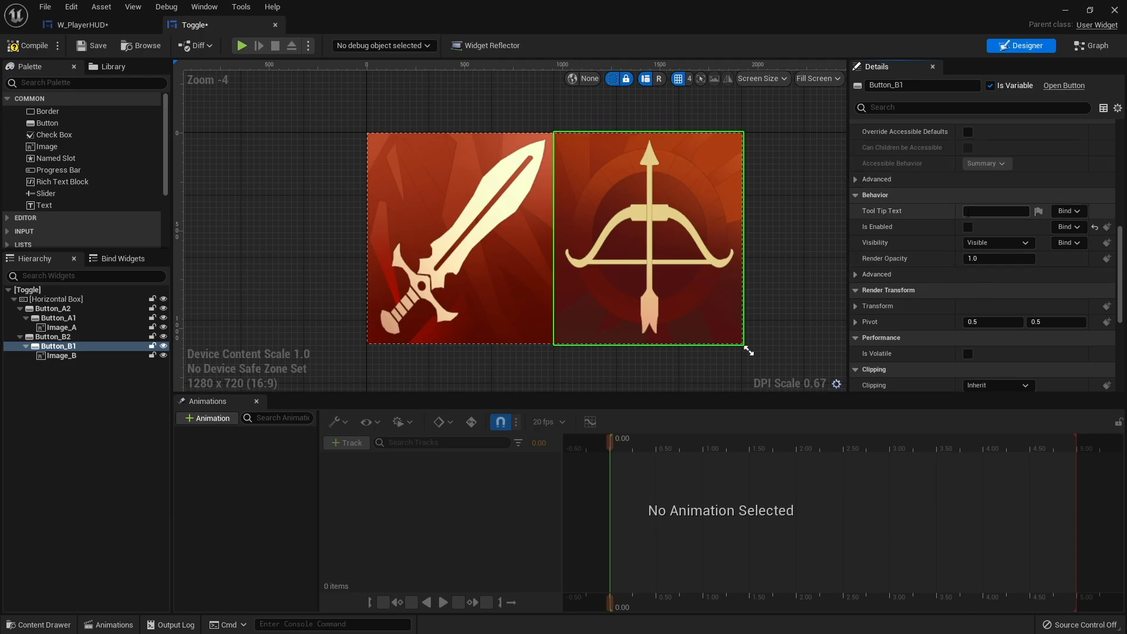
pyautogui.scroll(8, 935, 271)
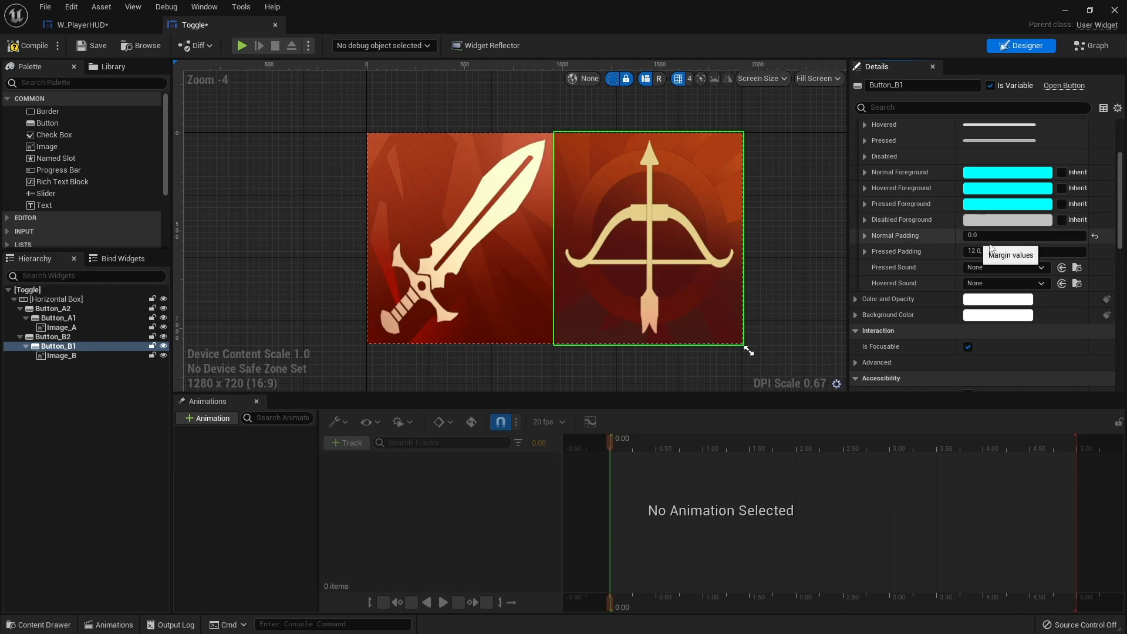
pyautogui.click(27, 45)
pyautogui.click(91, 45)
# Add the user-created Toggle widget to the horizontal box in W_PlayerHUD and place it before the text block
pyautogui.click(111, 25)
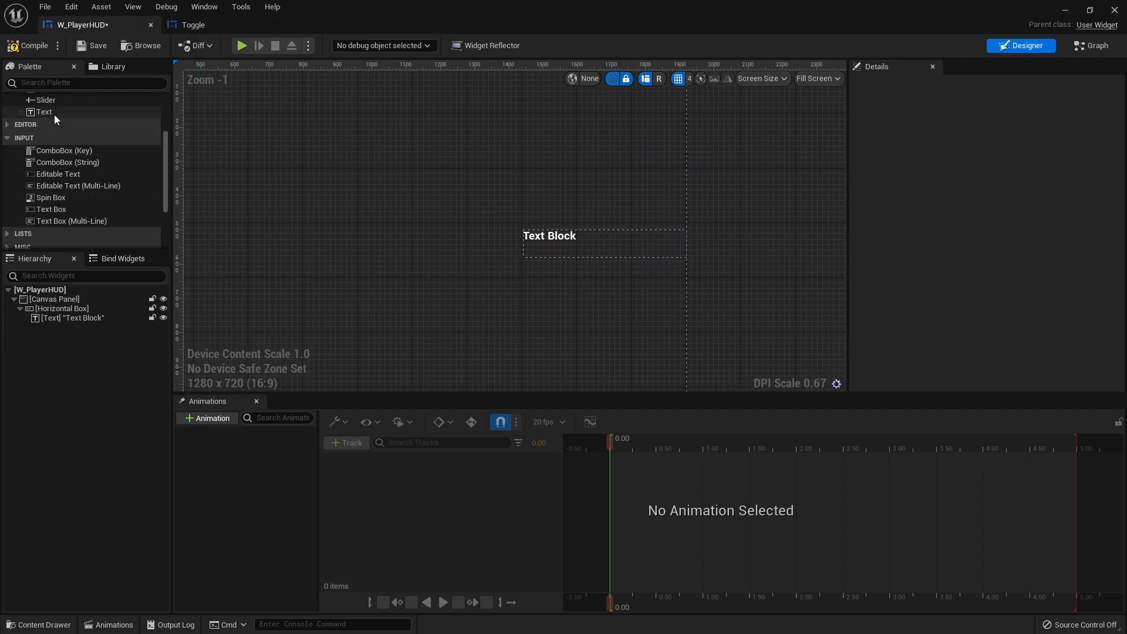
pyautogui.write('togg')
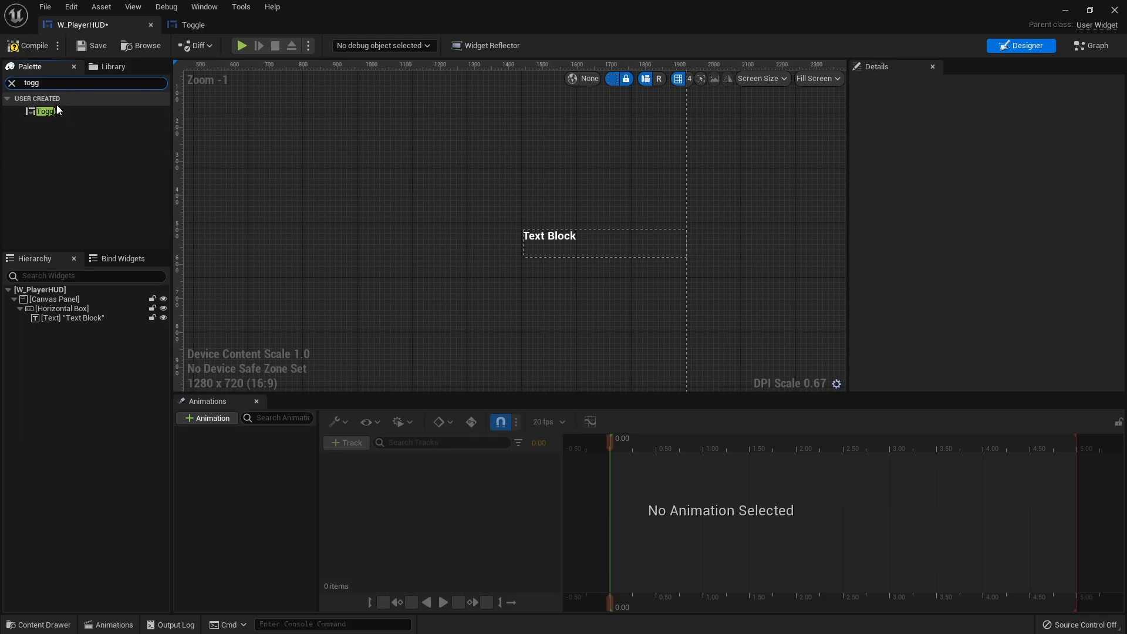
pyautogui.click(56, 110)
pyautogui.moveTo(84, 176); pyautogui.dragTo(74, 308)
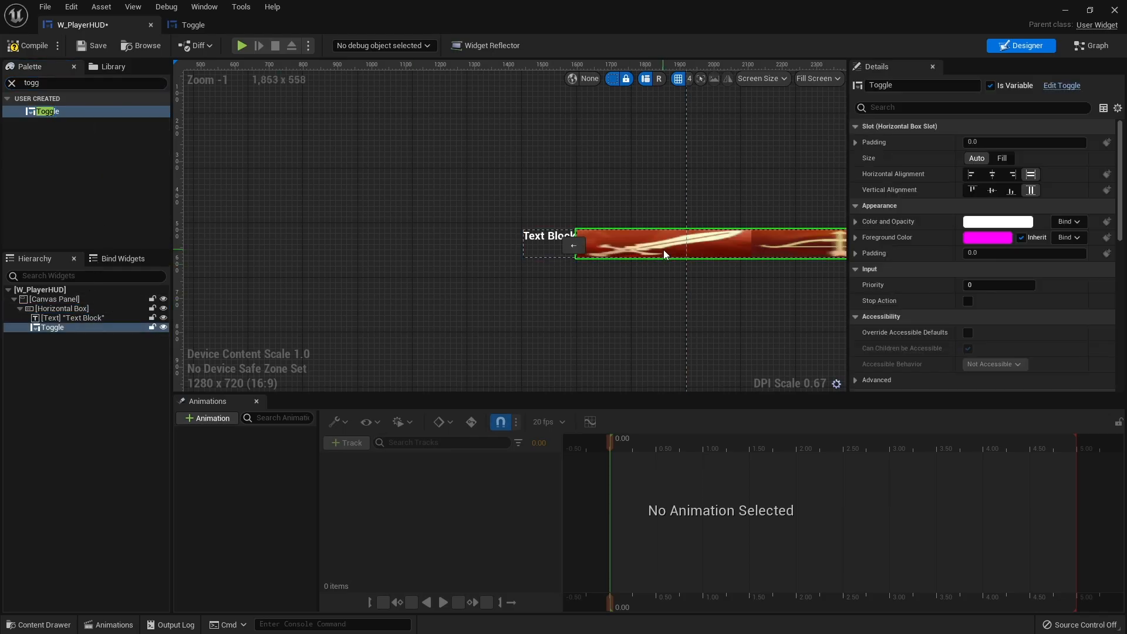
pyautogui.click(576, 247)
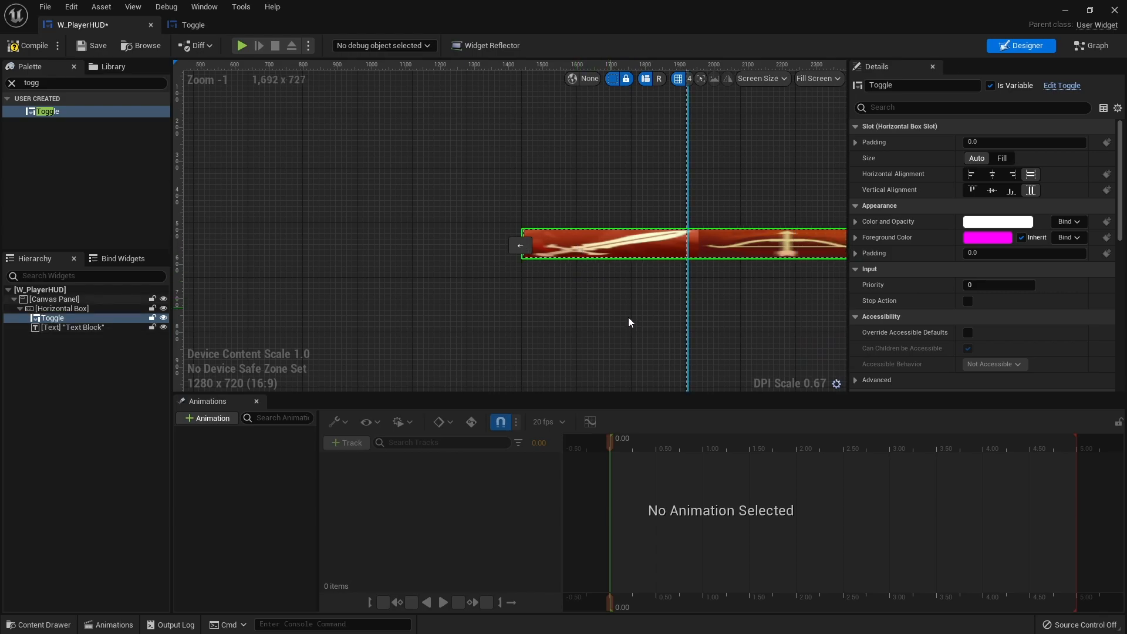
pyautogui.moveTo(621, 314); pyautogui.dragTo(473, 282, button='right')
pyautogui.scroll(-1, 551, 278)
pyautogui.scroll(1, 550, 279)
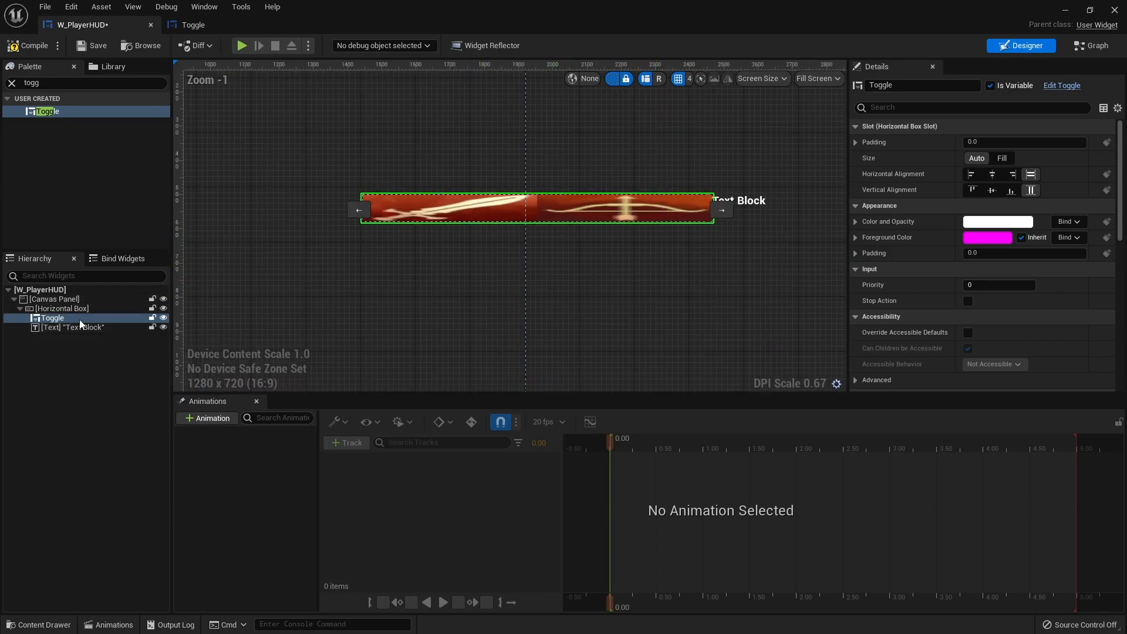
pyautogui.click(61, 308)
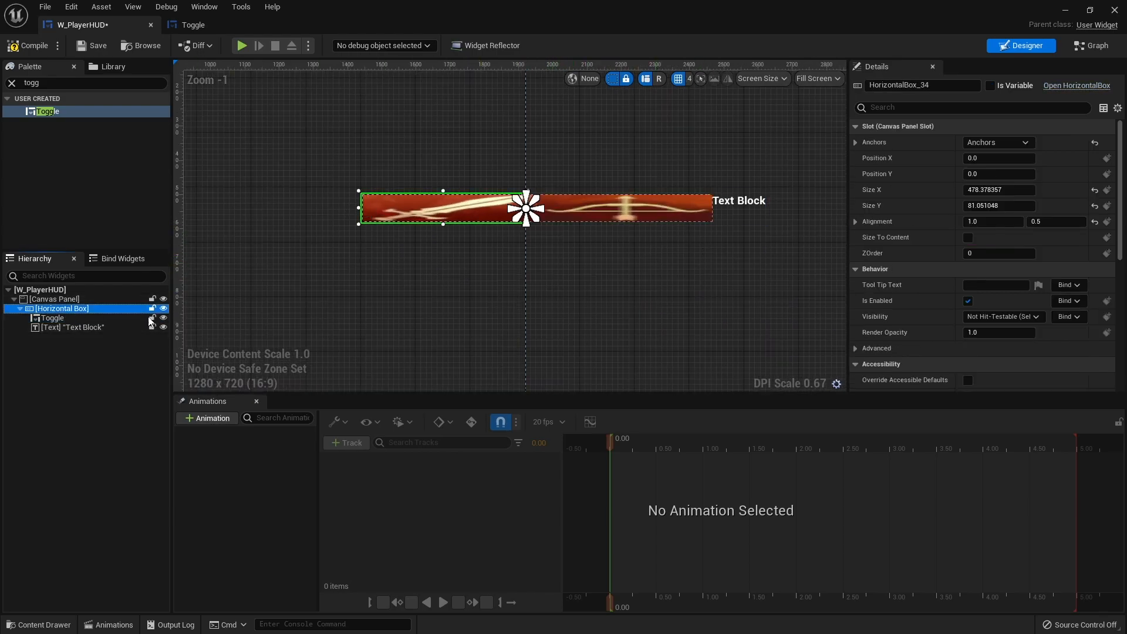
# Set the brush Image Size of Image_B and Image_A in the Toggle widget to 128 by 128 and compile it
pyautogui.click(193, 25)
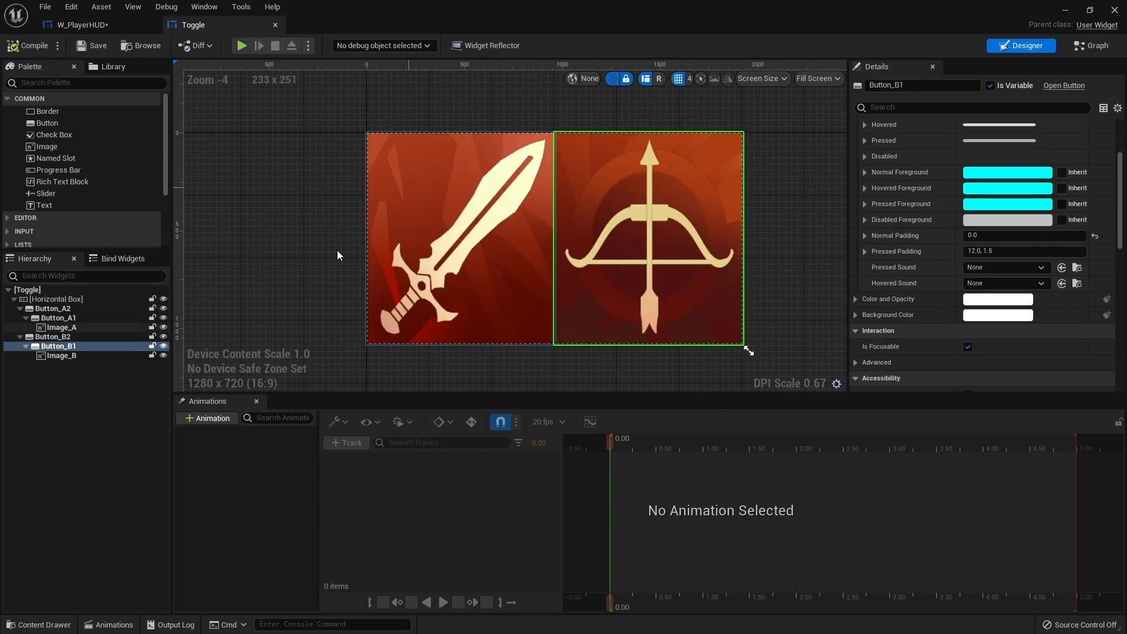
pyautogui.click(65, 356)
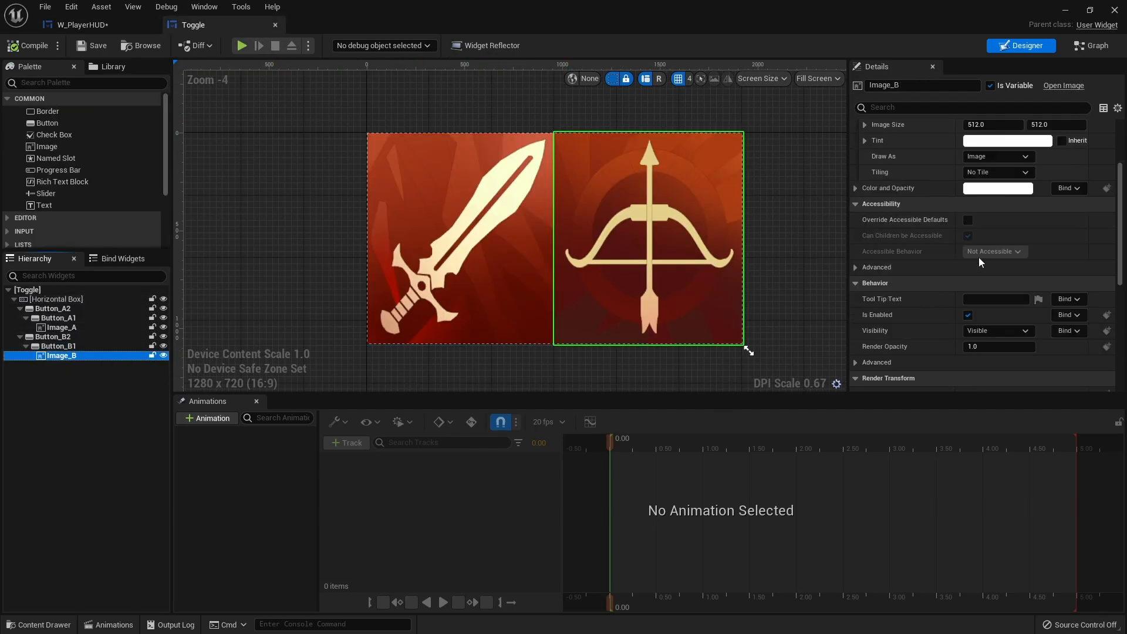
pyautogui.scroll(-5, 953, 258)
pyautogui.scroll(8, 953, 257)
pyautogui.scroll(3, 954, 256)
pyautogui.click(994, 255)
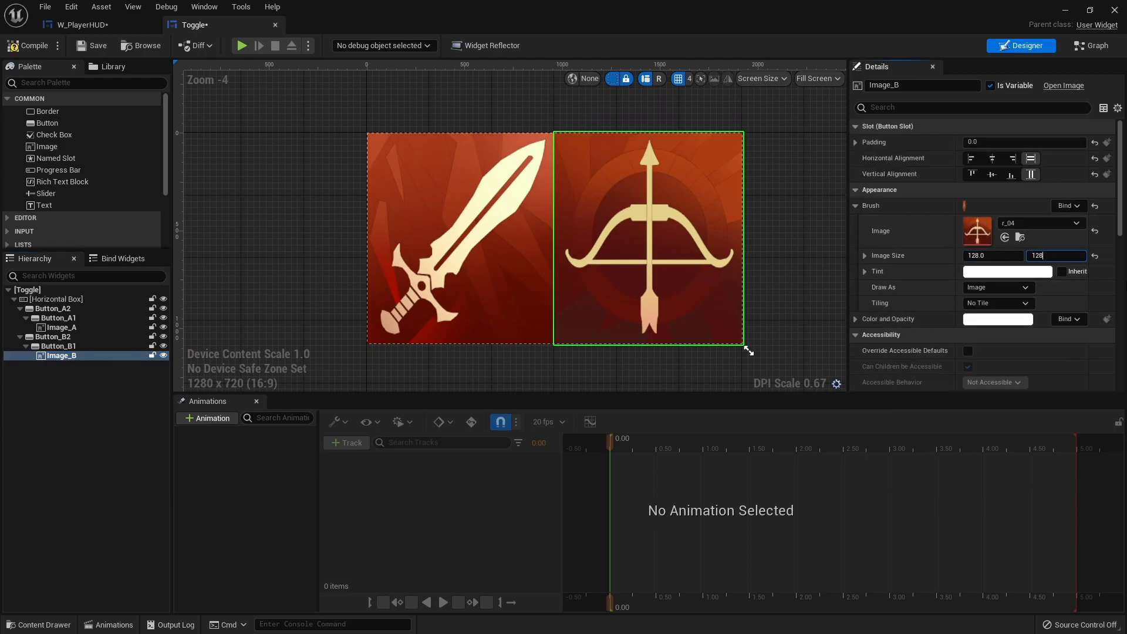
pyautogui.click(460, 238)
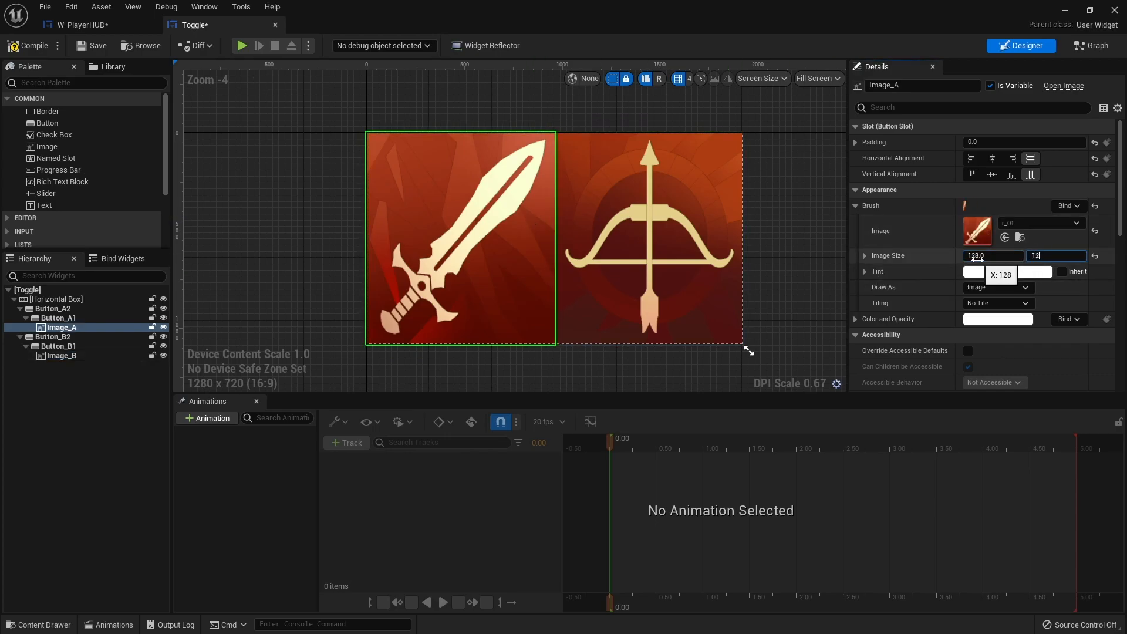
pyautogui.click(27, 45)
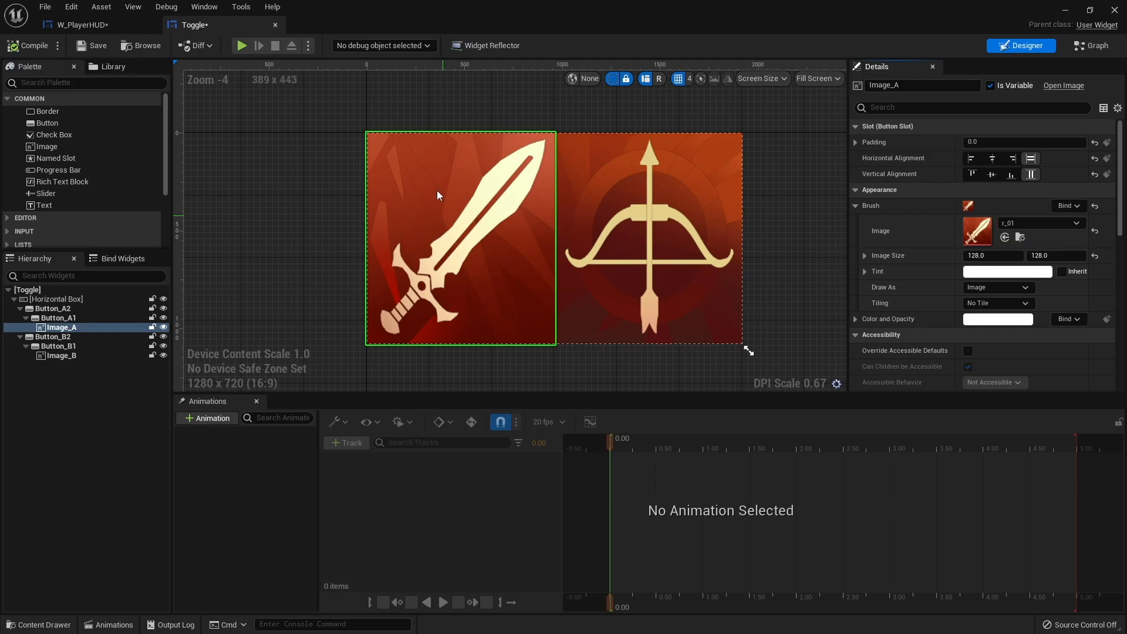
# Enable Size To Content for the horizontal box in W_PlayerHUD and move it slightly inward from the canvas's right edge
pyautogui.click(75, 25)
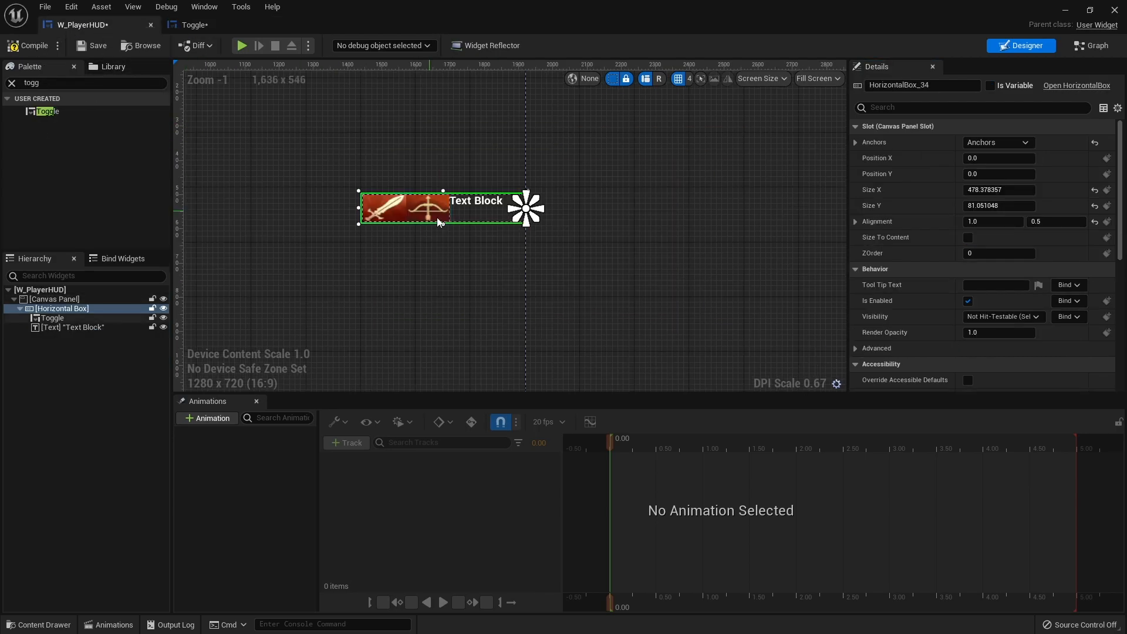
pyautogui.click(968, 237)
pyautogui.moveTo(523, 233); pyautogui.dragTo(436, 197)
pyautogui.moveTo(488, 230); pyautogui.dragTo(557, 228)
# Center the text block vertically in the horizontal box, and minimize the widget editor after compiling W_PlayerHUD
pyautogui.click(512, 201)
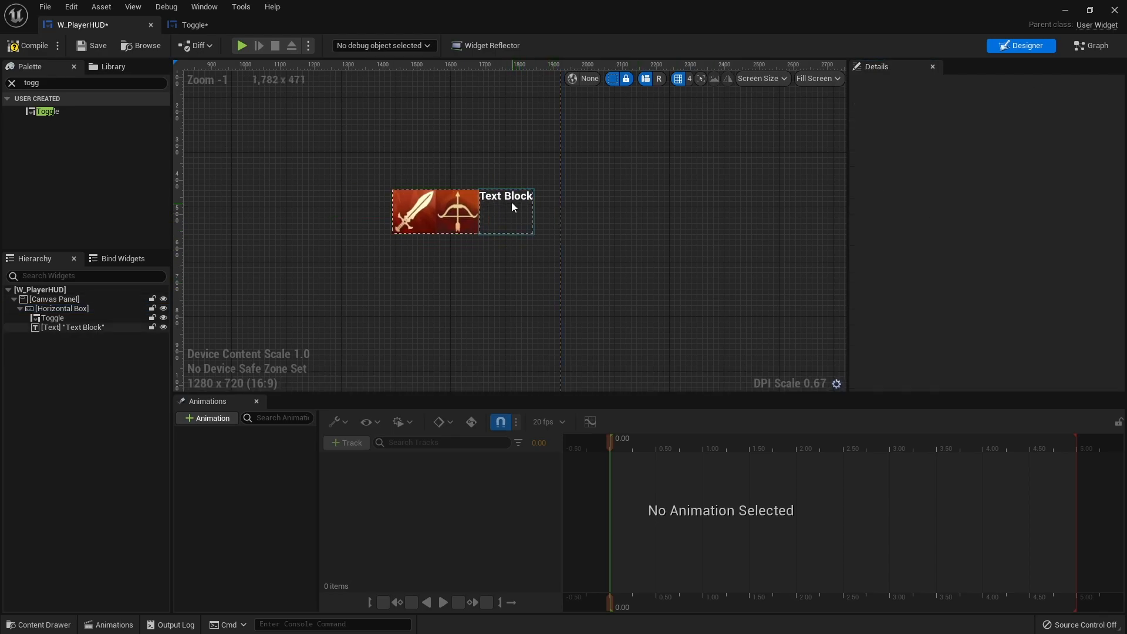
pyautogui.click(991, 191)
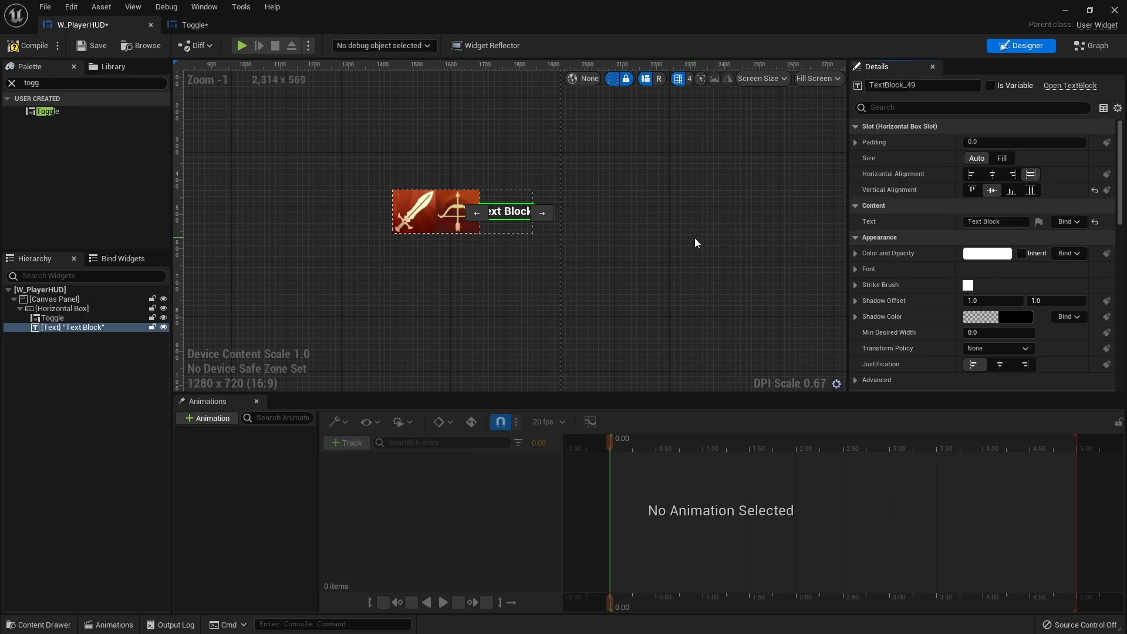
pyautogui.click(695, 239)
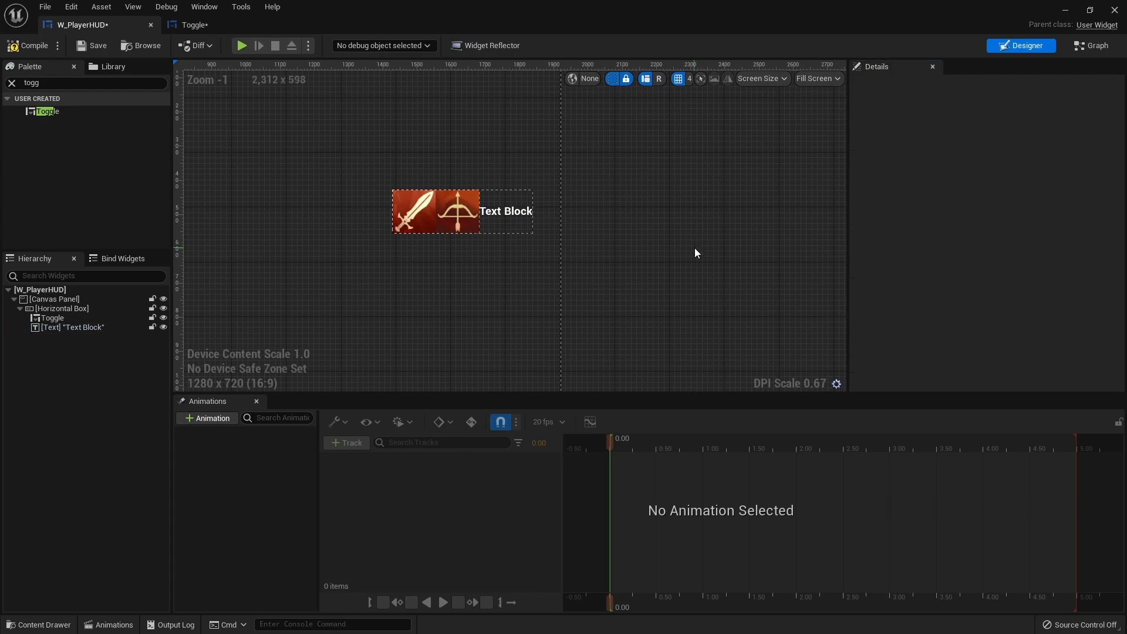
pyautogui.click(51, 50)
pyautogui.click(1066, 10)
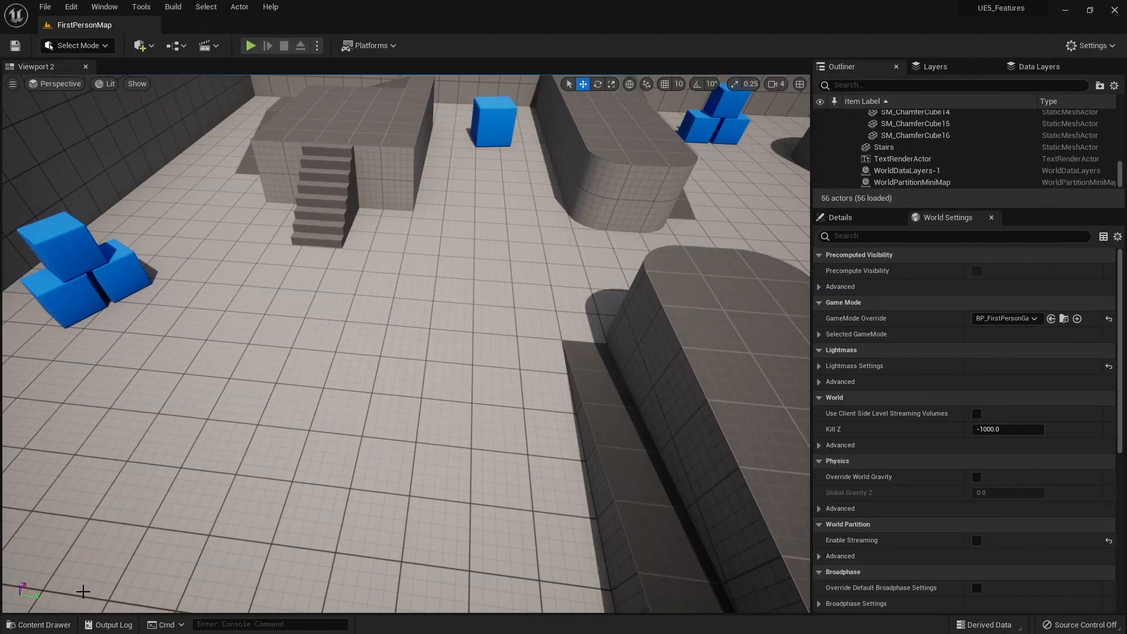
# Open the BP_FirstPersonCharacter blueprint from the FirstPerson > Blueprints content folder
pyautogui.click(39, 625)
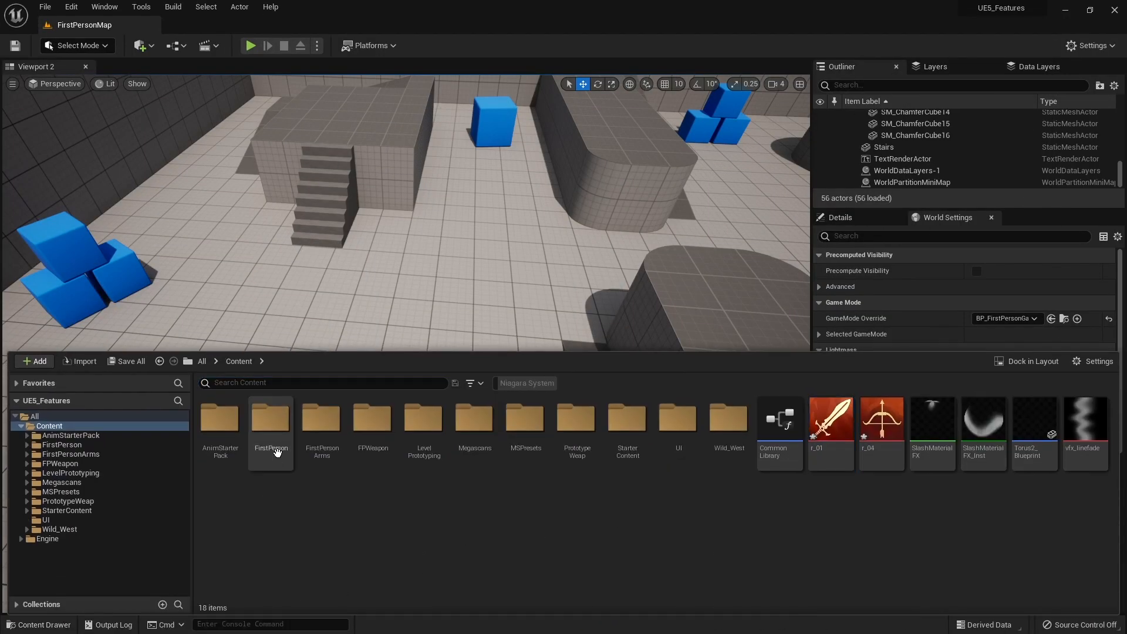
pyautogui.doubleClick(271, 418)
pyautogui.doubleClick(220, 418)
pyautogui.doubleClick(220, 434)
# Add an Event BeginPlay node in an empty area of the BP_FirstPersonCharacter event graph
pyautogui.moveTo(675, 248); pyautogui.dragTo(277, 467, button='right')
pyautogui.moveTo(483, 246); pyautogui.dragTo(328, 352, button='right')
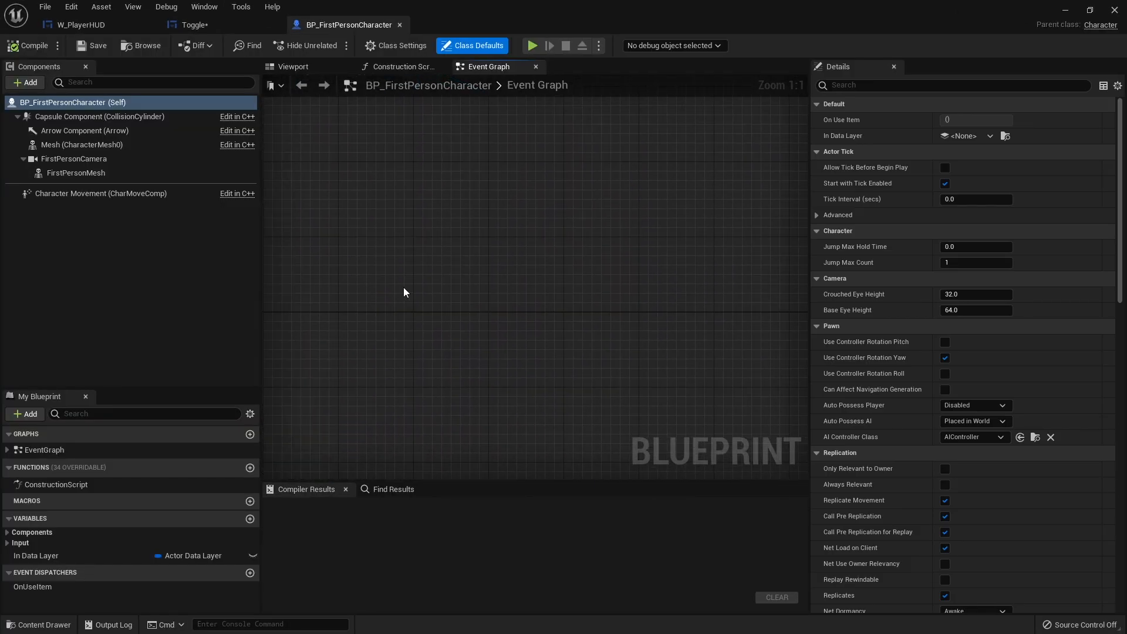
pyautogui.moveTo(405, 292); pyautogui.dragTo(682, 391, button='right')
pyautogui.click(7, 450)
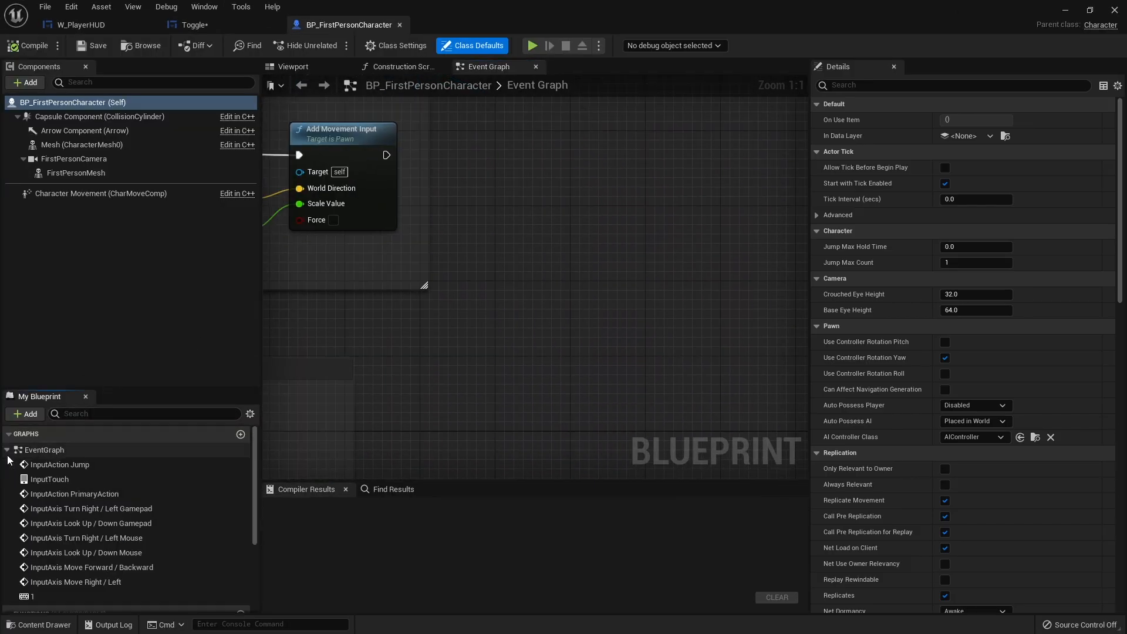
pyautogui.rightClick(531, 268)
pyautogui.write('begin pl')
pyautogui.press('Return')
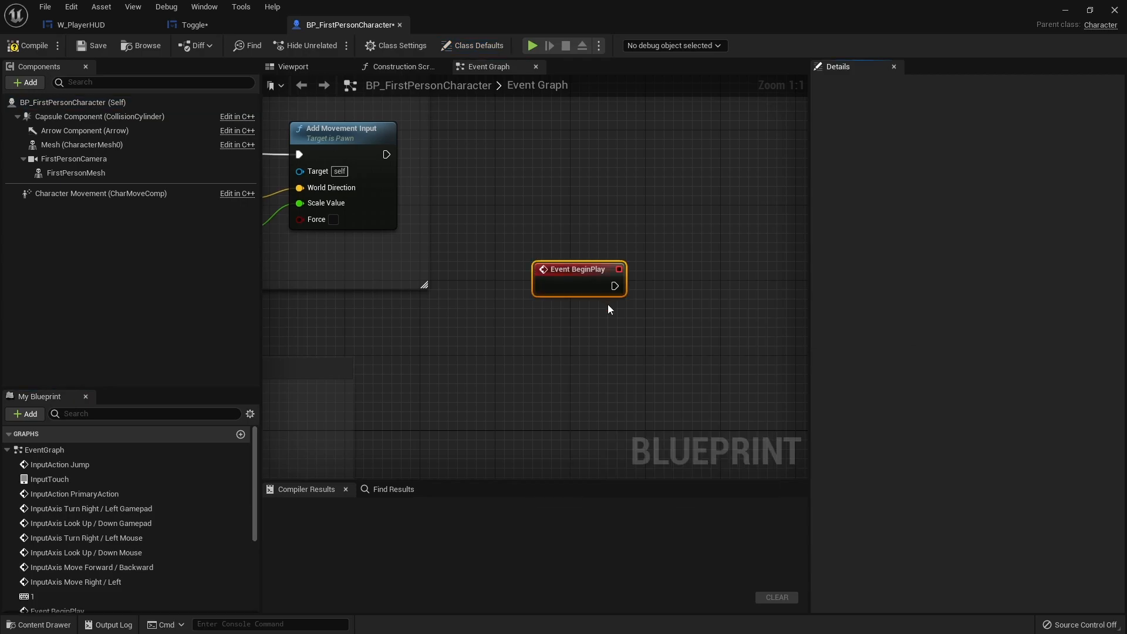
# Add a Create Widget node wired from Event BeginPlay, set its class to W_PlayerHUD, and align it with the event
pyautogui.moveTo(607, 304); pyautogui.dragTo(430, 245, button='right')
pyautogui.moveTo(436, 227); pyautogui.dragTo(588, 223)
pyautogui.write('create widget')
pyautogui.press('Return')
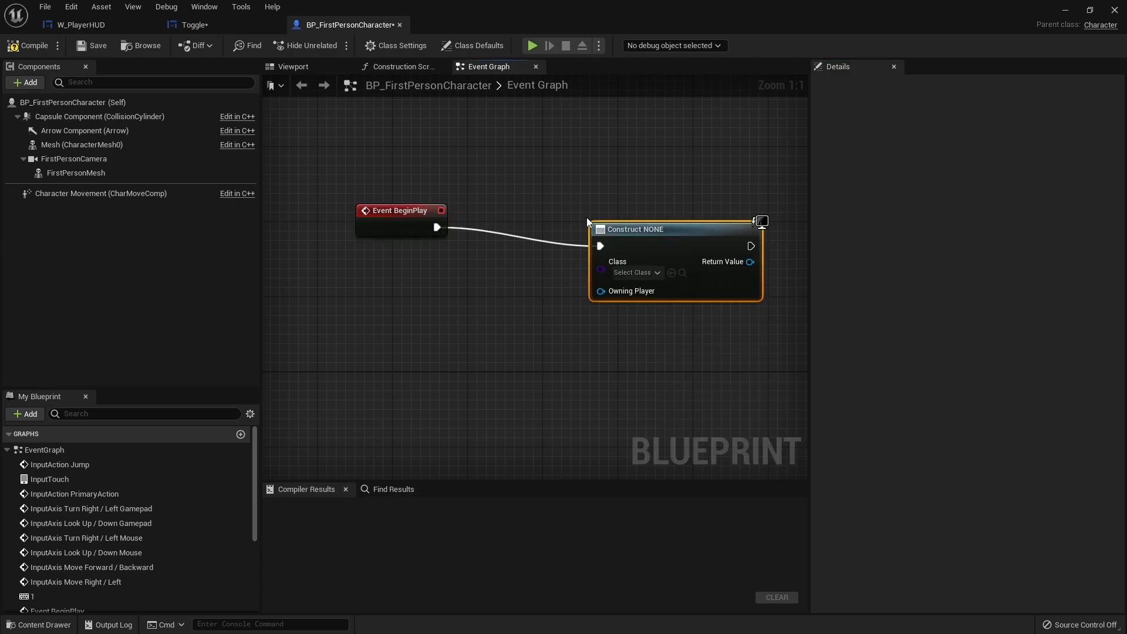
pyautogui.click(645, 273)
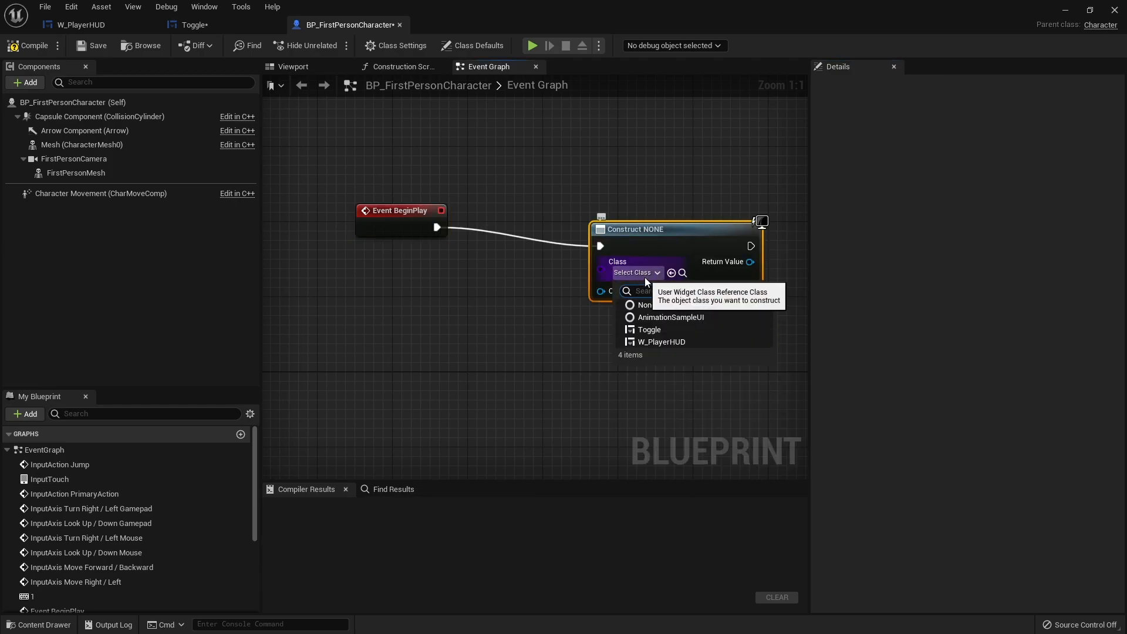
pyautogui.click(668, 340)
pyautogui.moveTo(706, 294); pyautogui.dragTo(617, 276)
# Add an Add to Viewport node from the created widget's return value, place it alongside, and compile the blueprint
pyautogui.moveTo(683, 248); pyautogui.dragTo(492, 241, button='right')
pyautogui.moveTo(476, 235); pyautogui.dragTo(572, 236)
pyautogui.write('add')
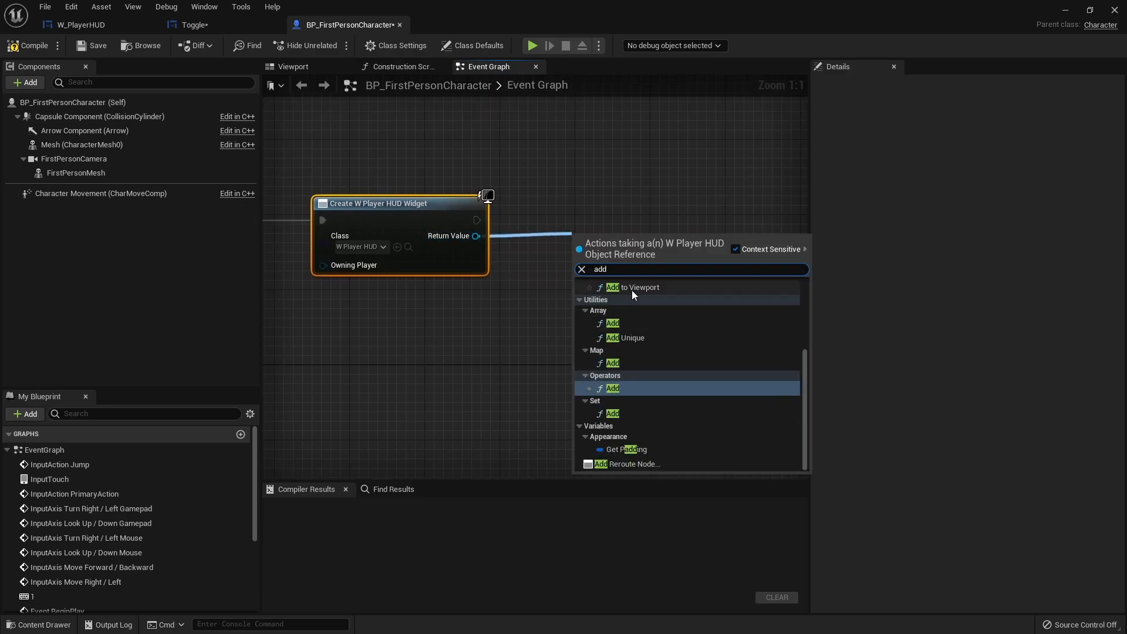
pyautogui.click(631, 290)
pyautogui.moveTo(651, 266); pyautogui.dragTo(595, 219)
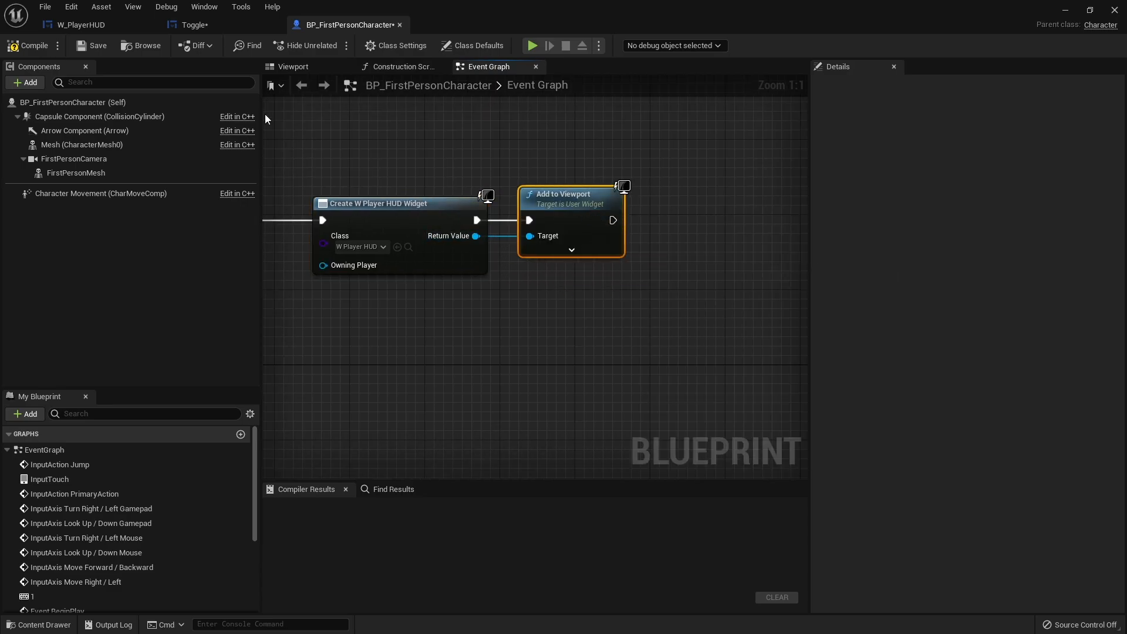
pyautogui.click(33, 44)
# Add a Get Player Controller node below and after the Add to Viewport node
pyautogui.moveTo(612, 222); pyautogui.dragTo(463, 191, button='right')
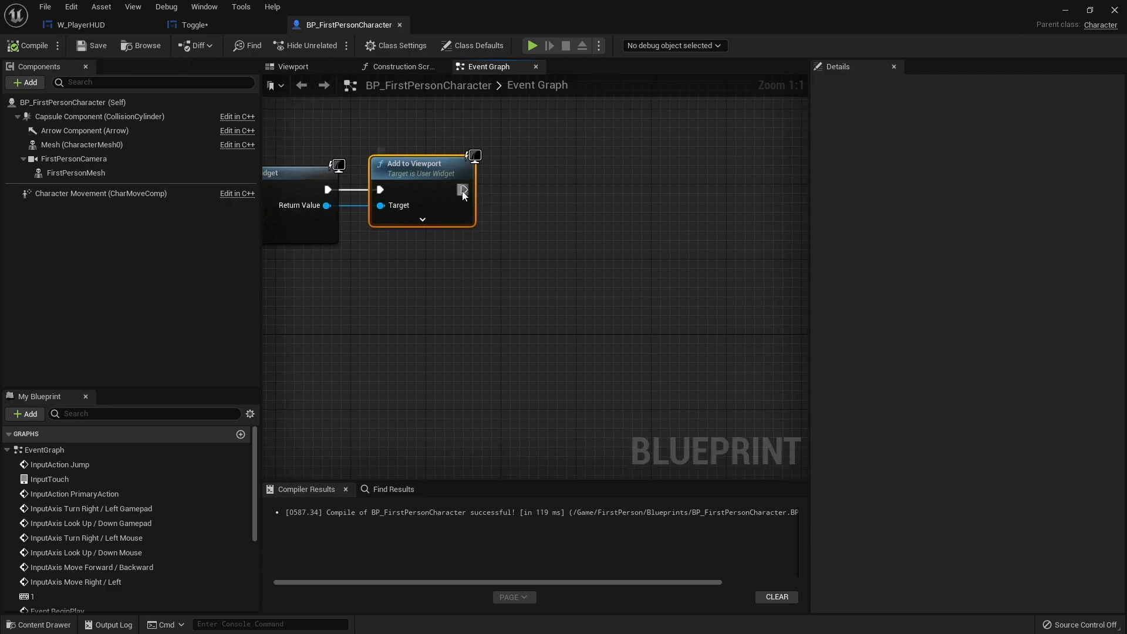
pyautogui.moveTo(463, 190); pyautogui.dragTo(596, 193)
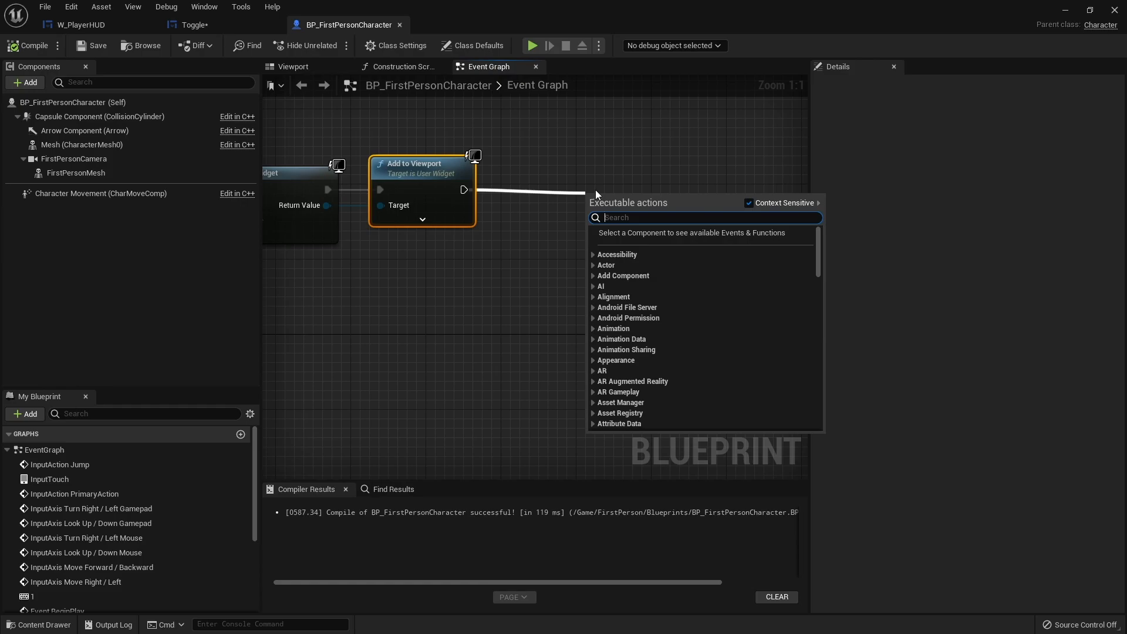
pyautogui.click(512, 285)
pyautogui.rightClick(512, 285)
pyautogui.write('g')
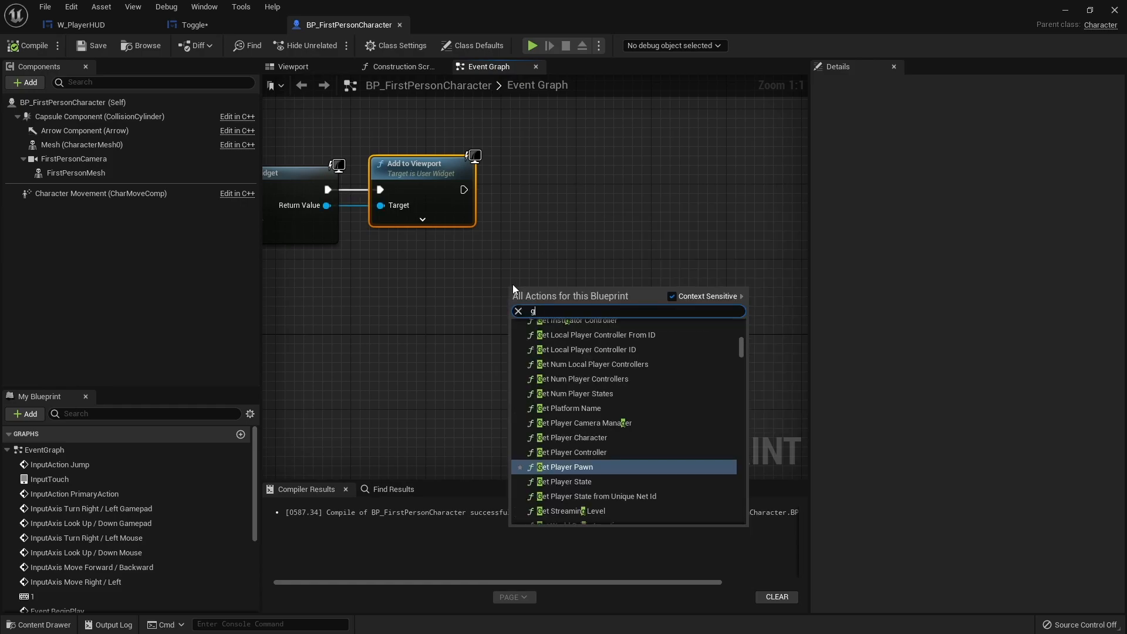
pyautogui.write('et player control')
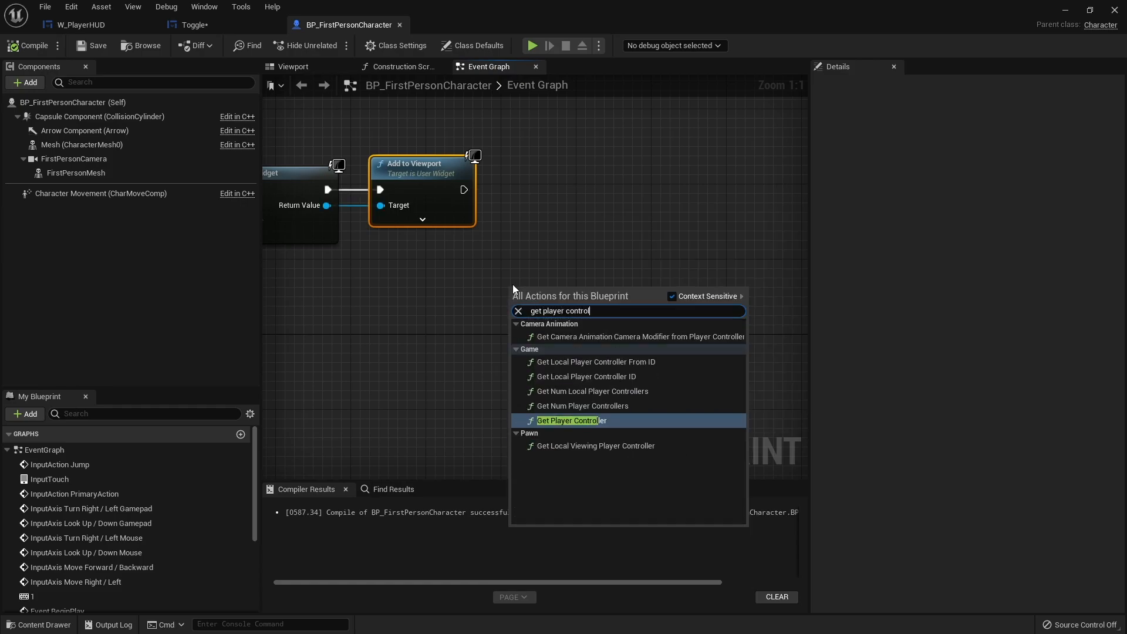
pyautogui.press('Return')
# Add a Set Input Mode UI Only node from the player controller and connect its execution input to Add to Viewport
pyautogui.moveTo(644, 311); pyautogui.dragTo(707, 172)
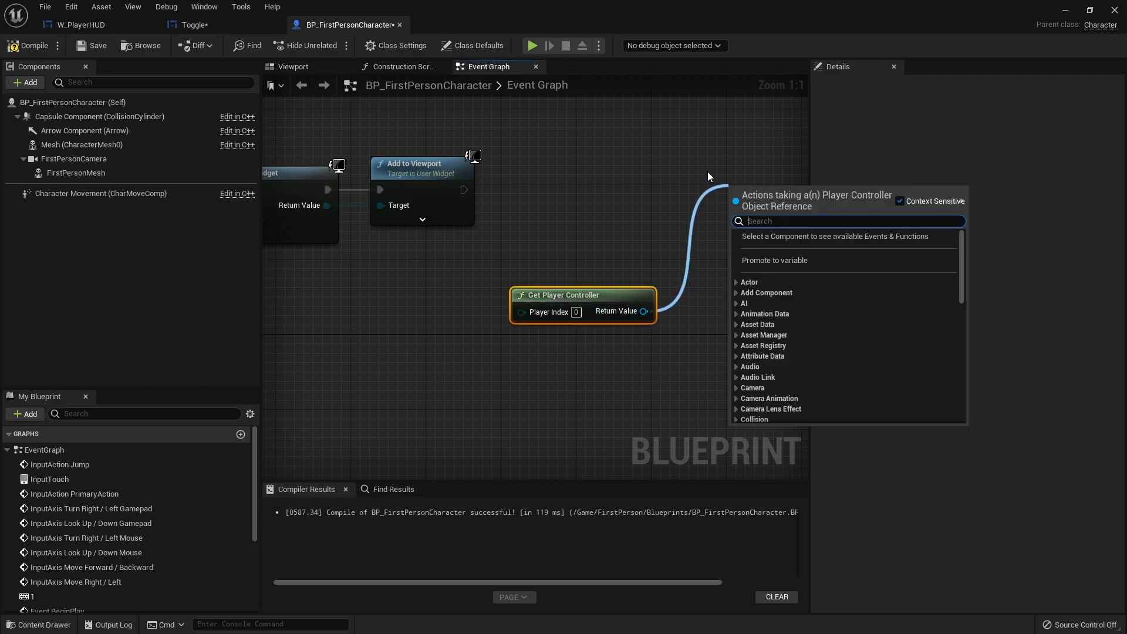
pyautogui.write('input mode ui')
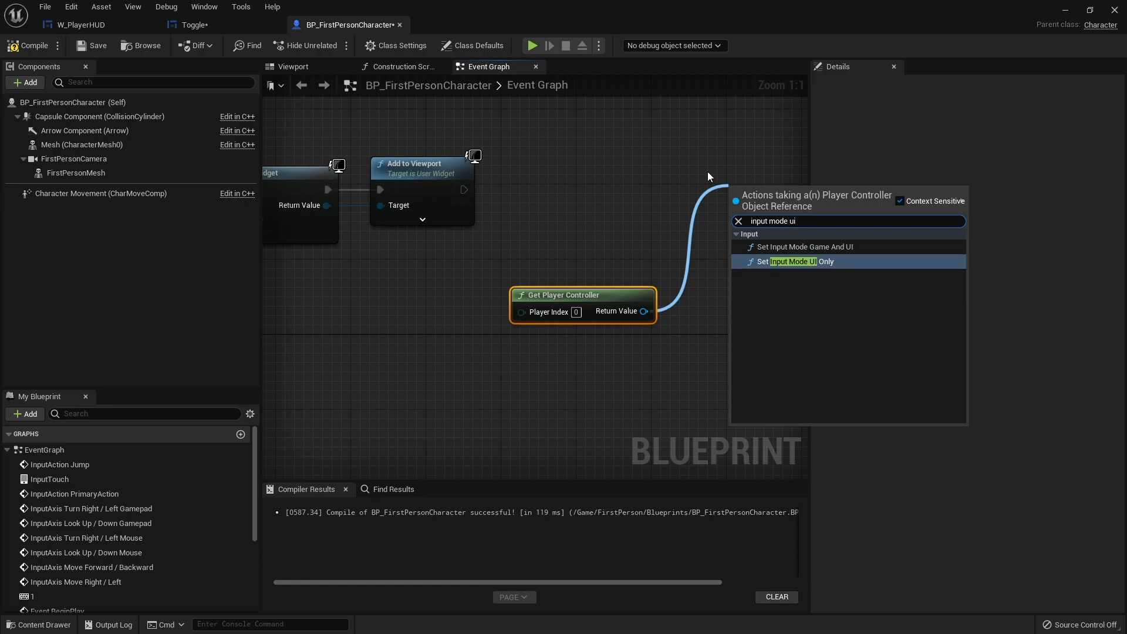
pyautogui.press('Return')
pyautogui.moveTo(738, 208); pyautogui.dragTo(463, 190)
pyautogui.moveTo(605, 254); pyautogui.dragTo(446, 224, button='right')
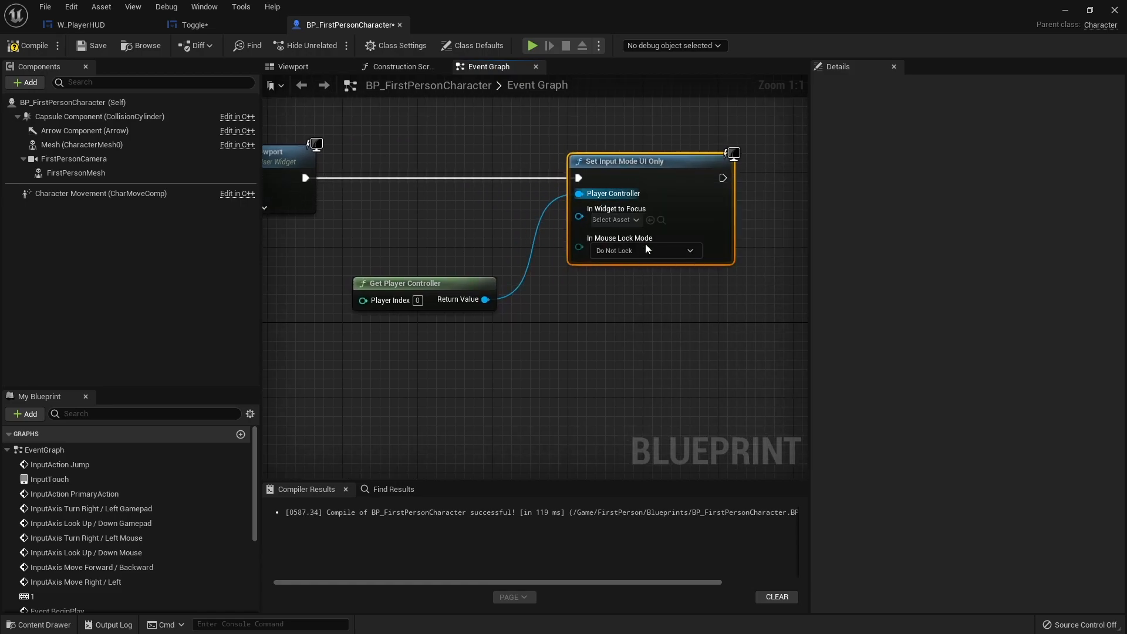
pyautogui.moveTo(646, 244); pyautogui.dragTo(502, 272, button='right')
pyautogui.moveTo(341, 263); pyautogui.dragTo(478, 269)
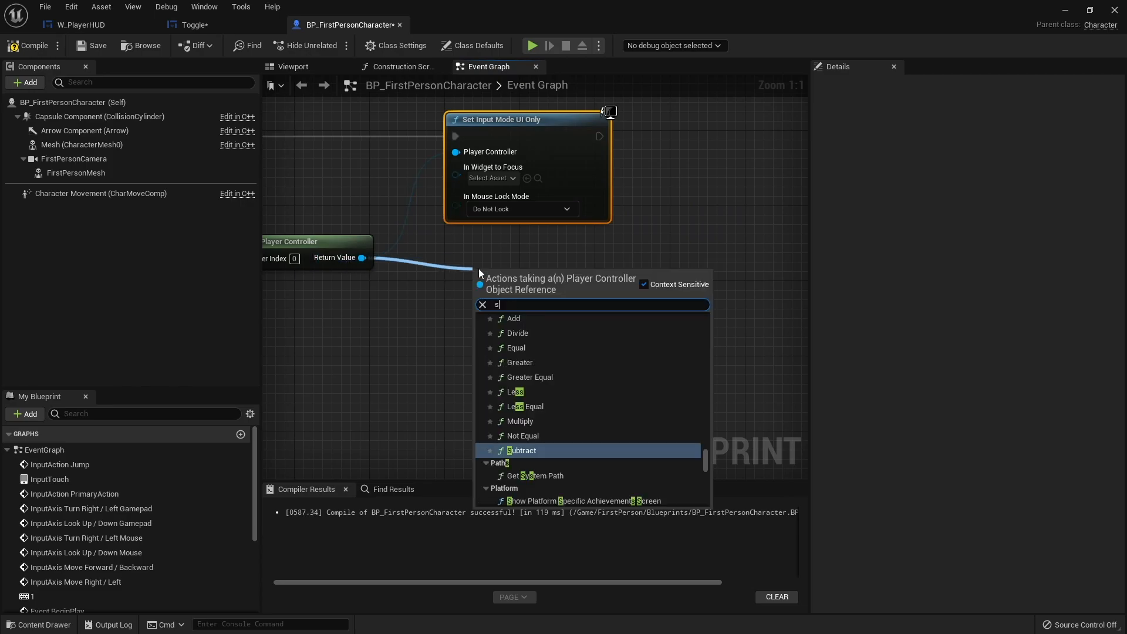
pyautogui.write('show mouse c')
pyautogui.press('Return')
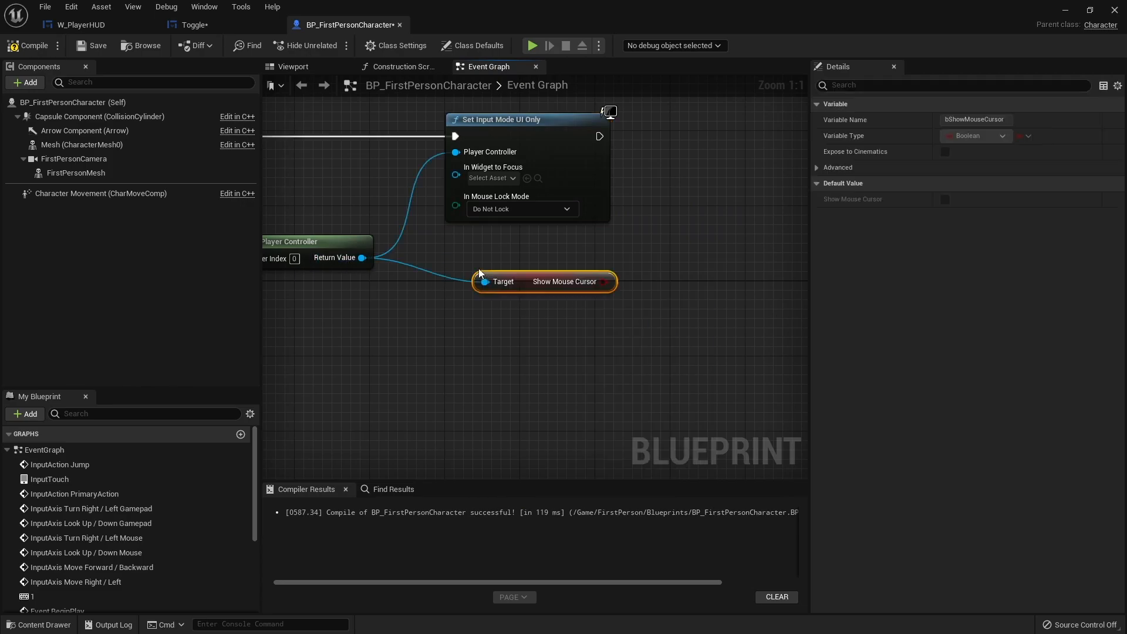
pyautogui.press('Delete')
# Add a Set Show Mouse Cursor node from the player controller, connect it after Set Input Mode UI Only, enable its checkbox, and compile
pyautogui.moveTo(363, 257); pyautogui.dragTo(501, 300)
pyautogui.write('mouse cur')
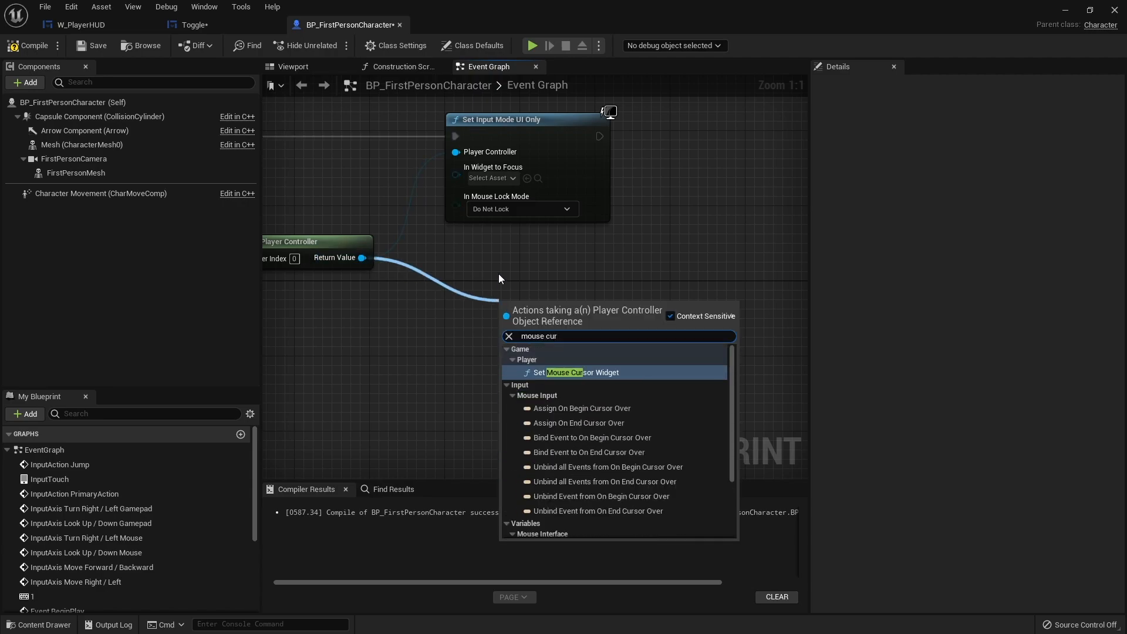
pyautogui.scroll(-3, 618, 419)
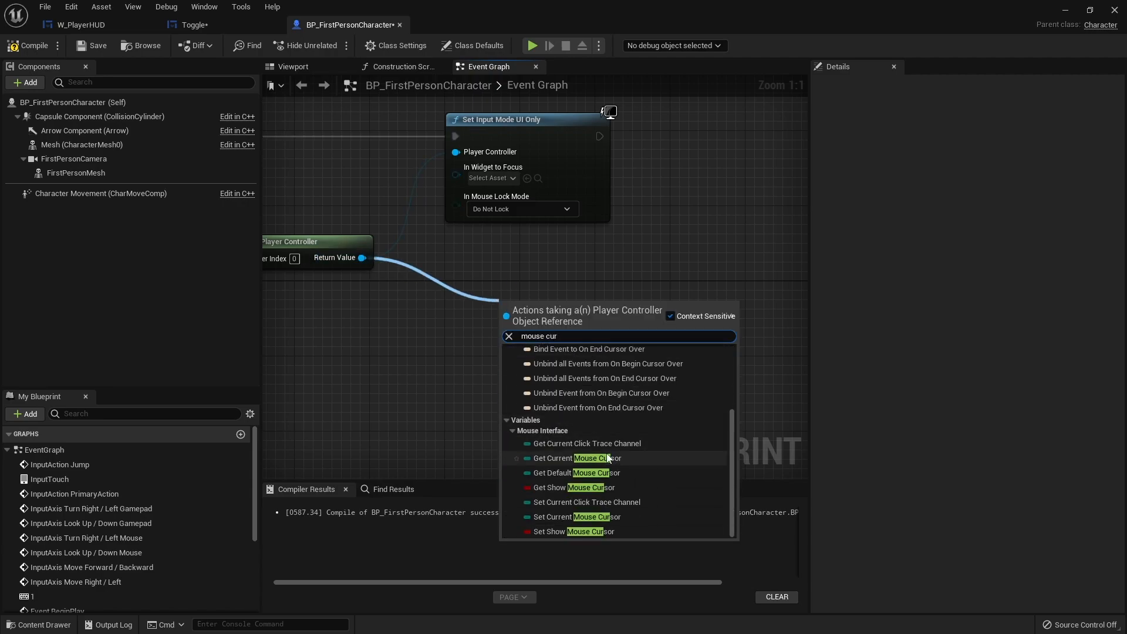
pyautogui.click(584, 532)
pyautogui.moveTo(566, 304); pyautogui.dragTo(599, 136)
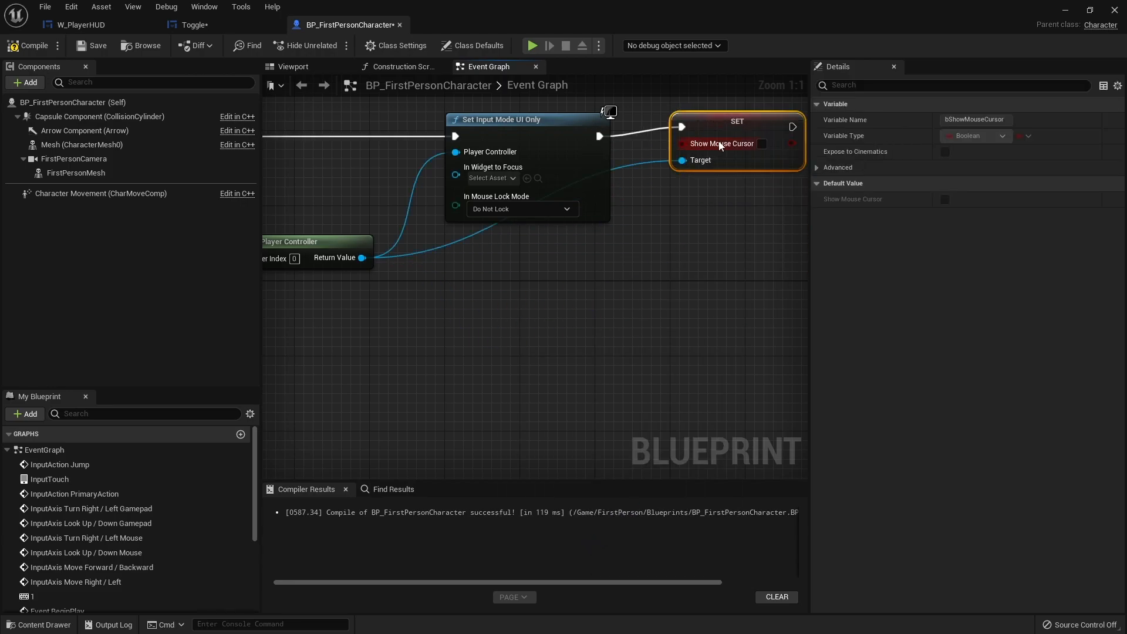
pyautogui.click(762, 143)
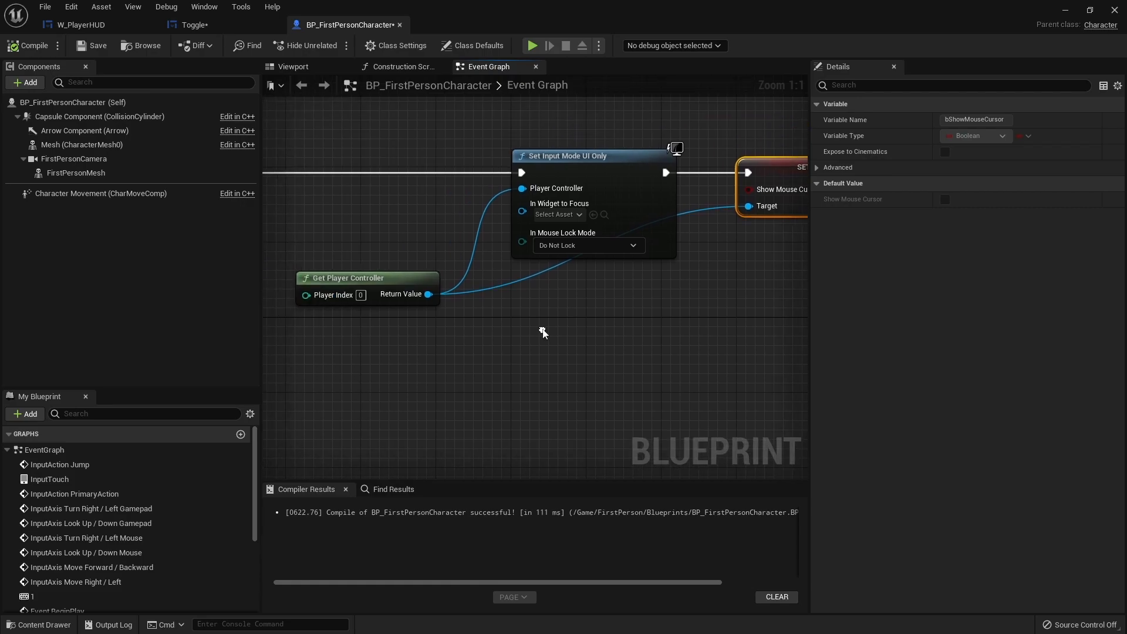
pyautogui.moveTo(427, 270); pyautogui.dragTo(739, 226, button='right')
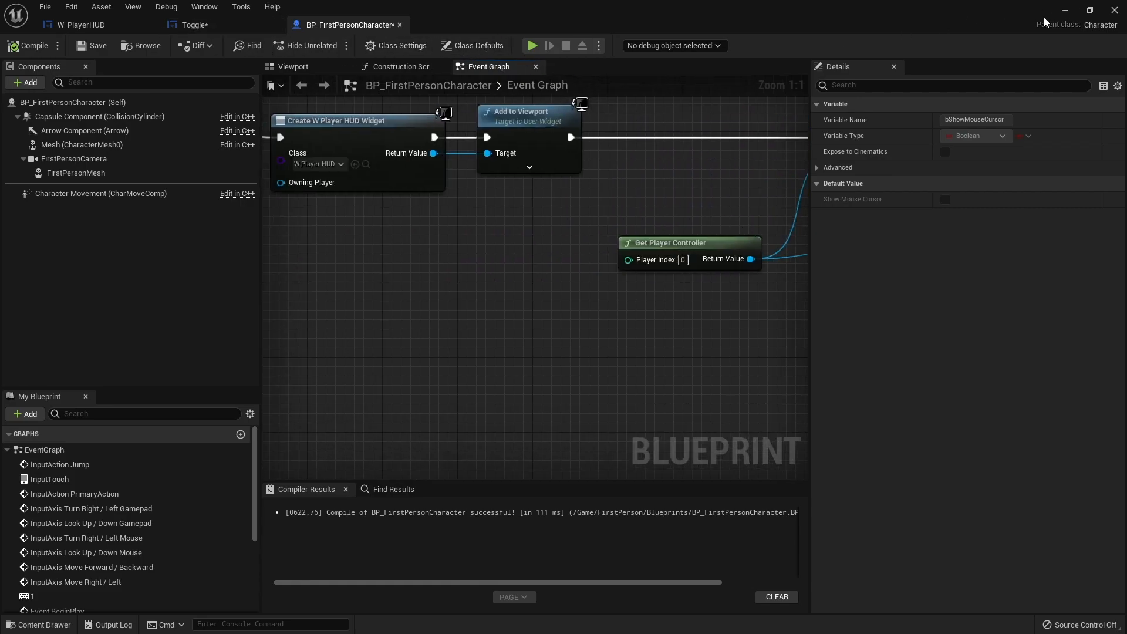
# Play the level to check how the player HUD looks in the game, and stop the session
pyautogui.click(1065, 10)
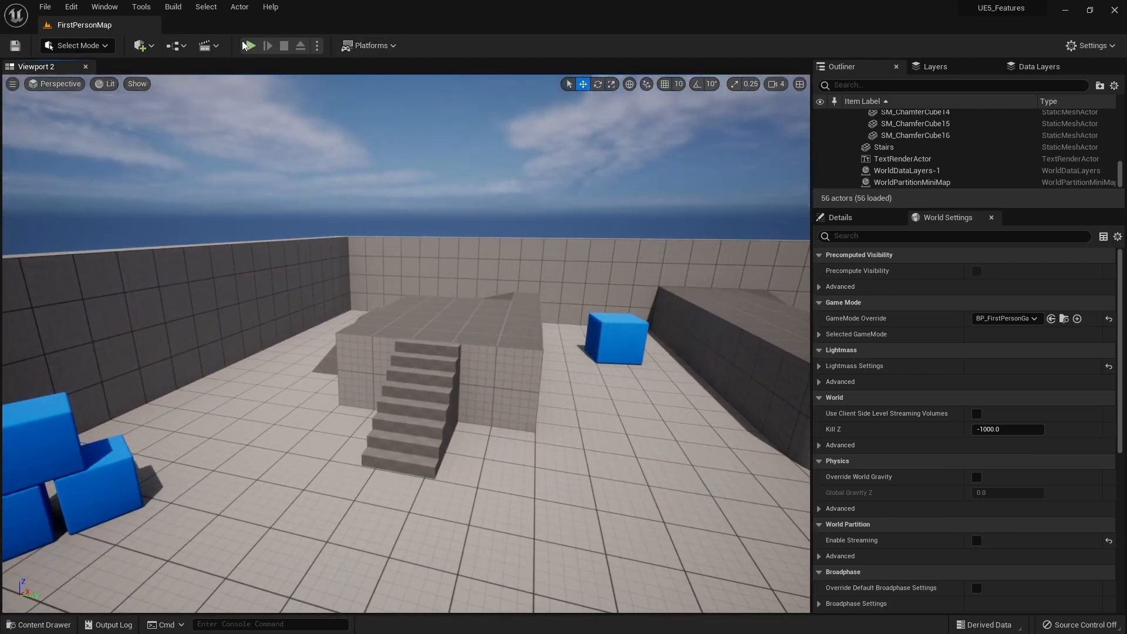
pyautogui.click(247, 45)
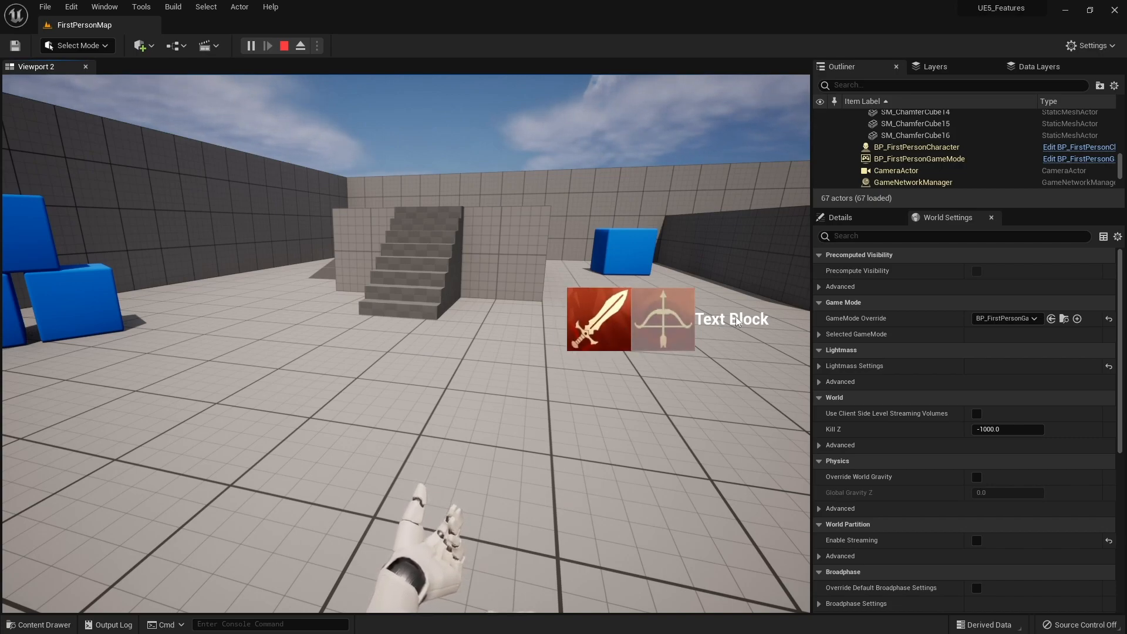
pyautogui.press('Escape')
# Open the Toggle widget from the UI content folder
pyautogui.click(38, 624)
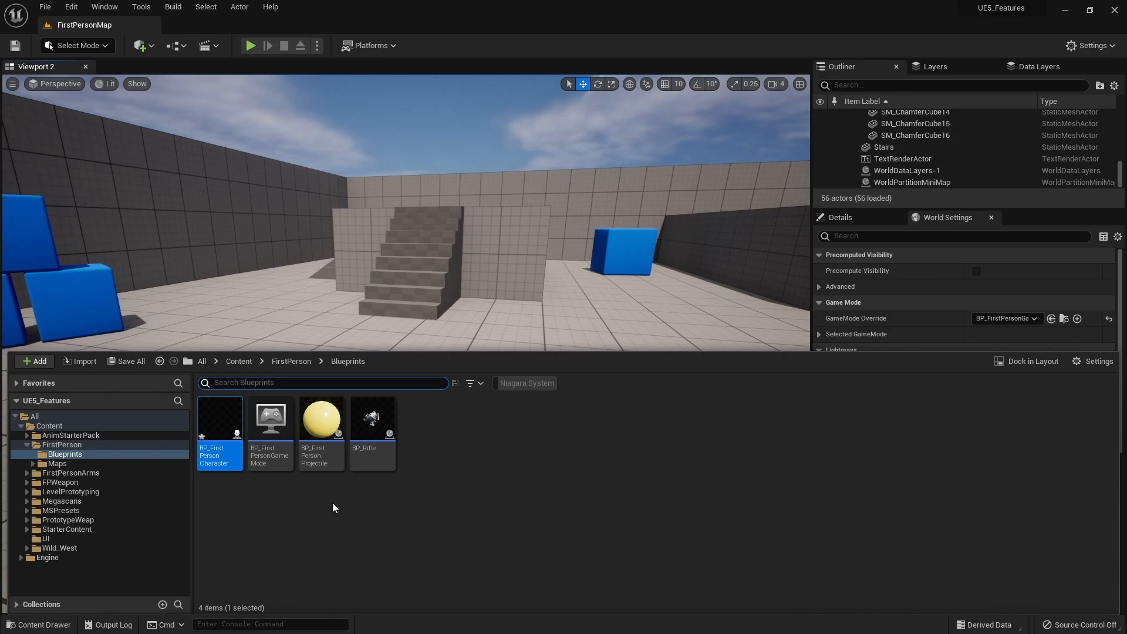
pyautogui.click(332, 502)
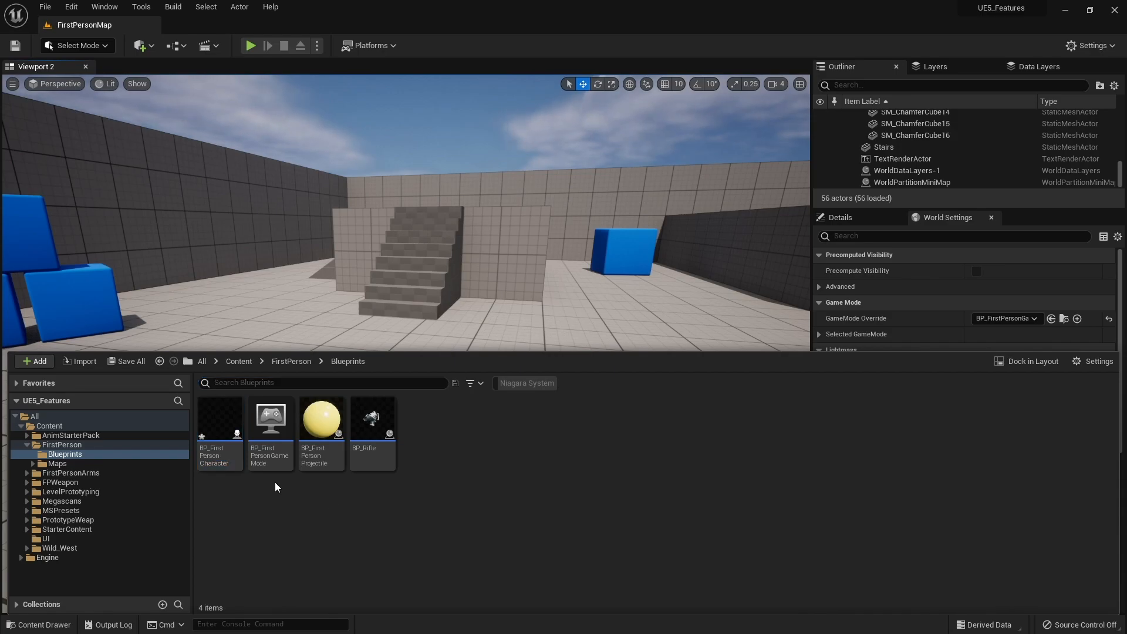
pyautogui.click(238, 362)
pyautogui.doubleClick(678, 418)
pyautogui.doubleClick(226, 434)
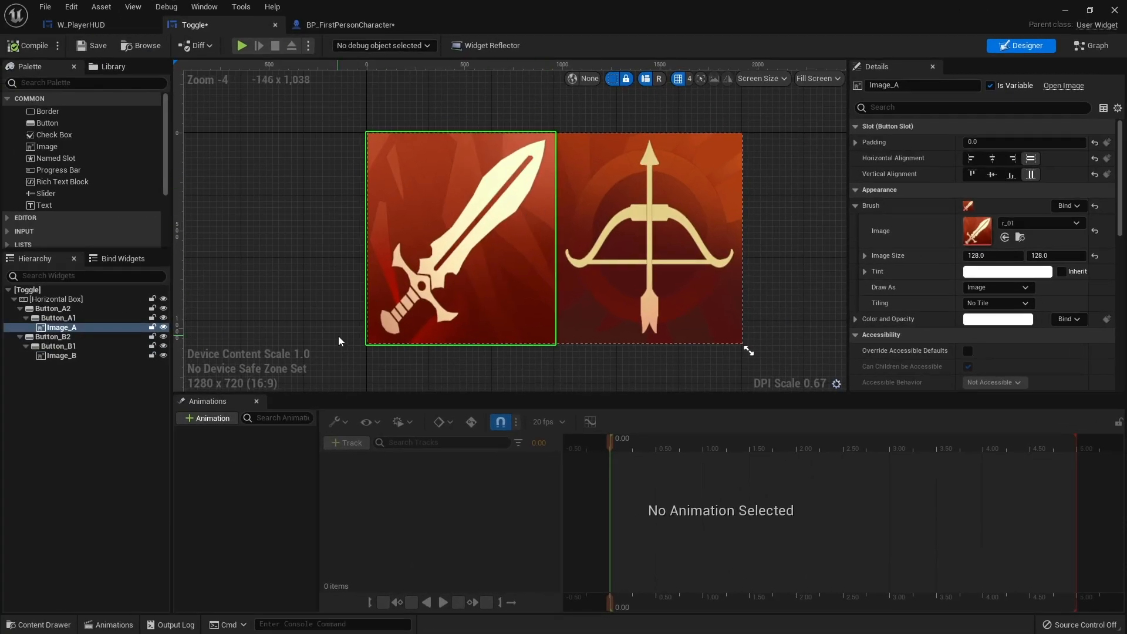
# Add an On Clicked event for Button_A1 in the Toggle widget
pyautogui.click(62, 320)
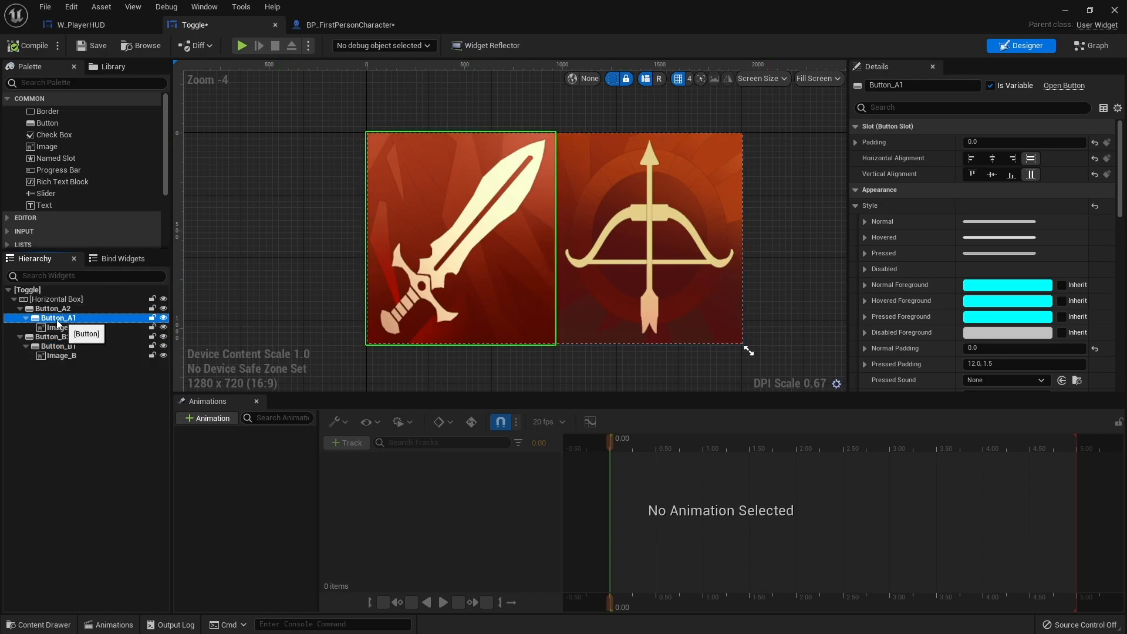
pyautogui.scroll(-10, 974, 312)
pyautogui.scroll(-5, 974, 309)
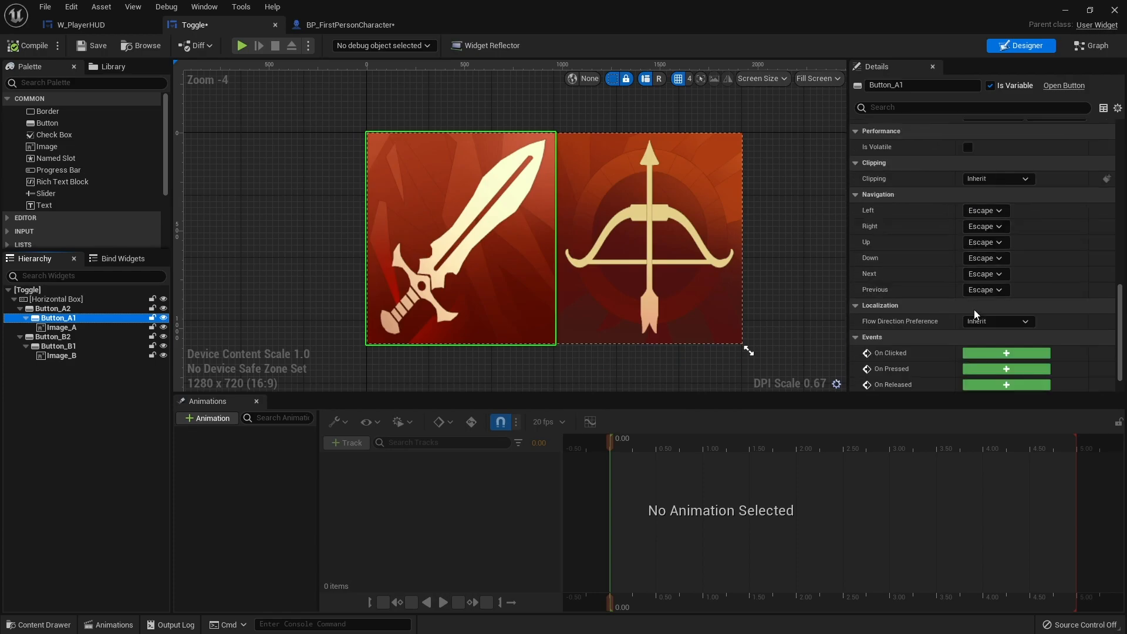
pyautogui.click(1023, 321)
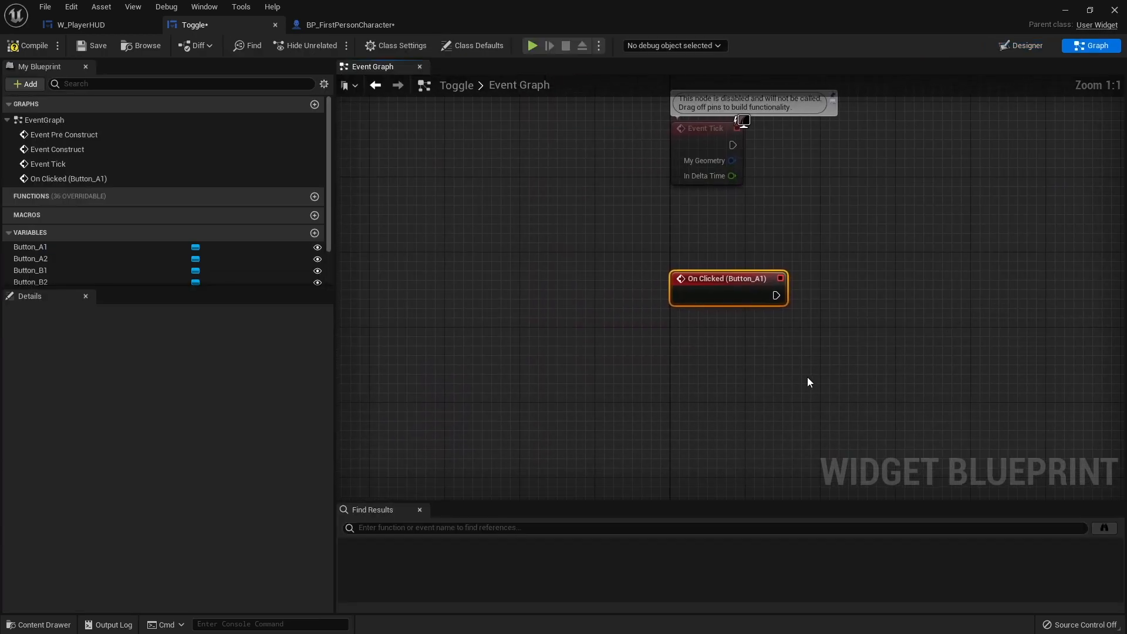
pyautogui.moveTo(565, 273); pyautogui.dragTo(675, 273)
pyautogui.click(490, 341)
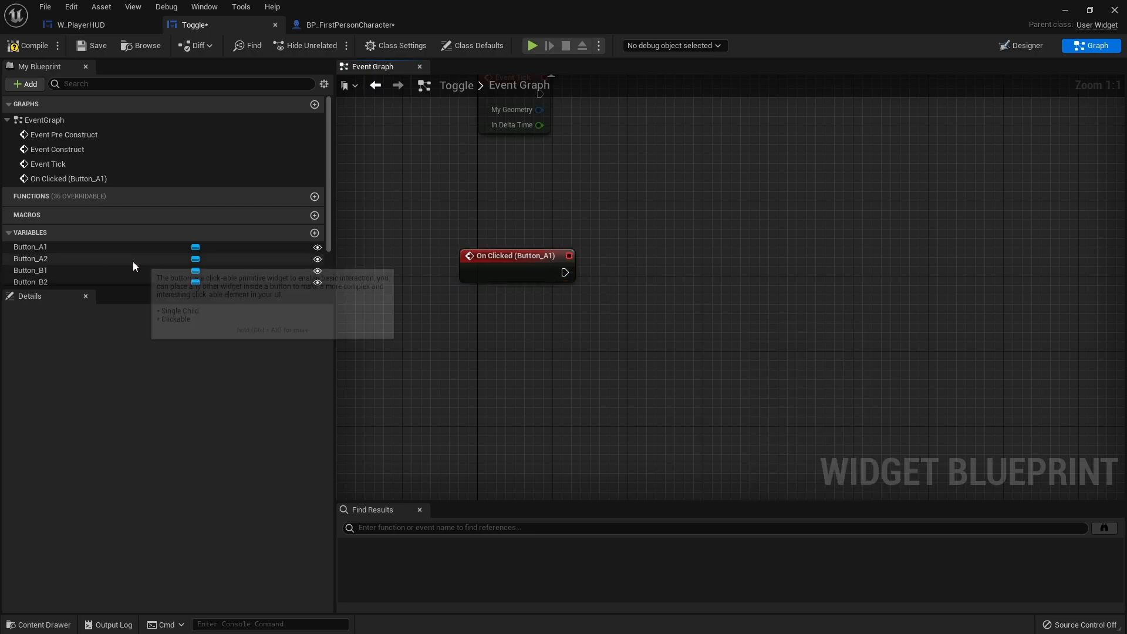
# Add a Set Is Enabled node targeting Button_B1, connect it to On Clicked (Button_A1), and turn on In Is Enabled
pyautogui.scroll(-2, 73, 256)
pyautogui.moveTo(49, 229); pyautogui.dragTo(672, 278)
pyautogui.click(534, 352)
pyautogui.write('enabled')
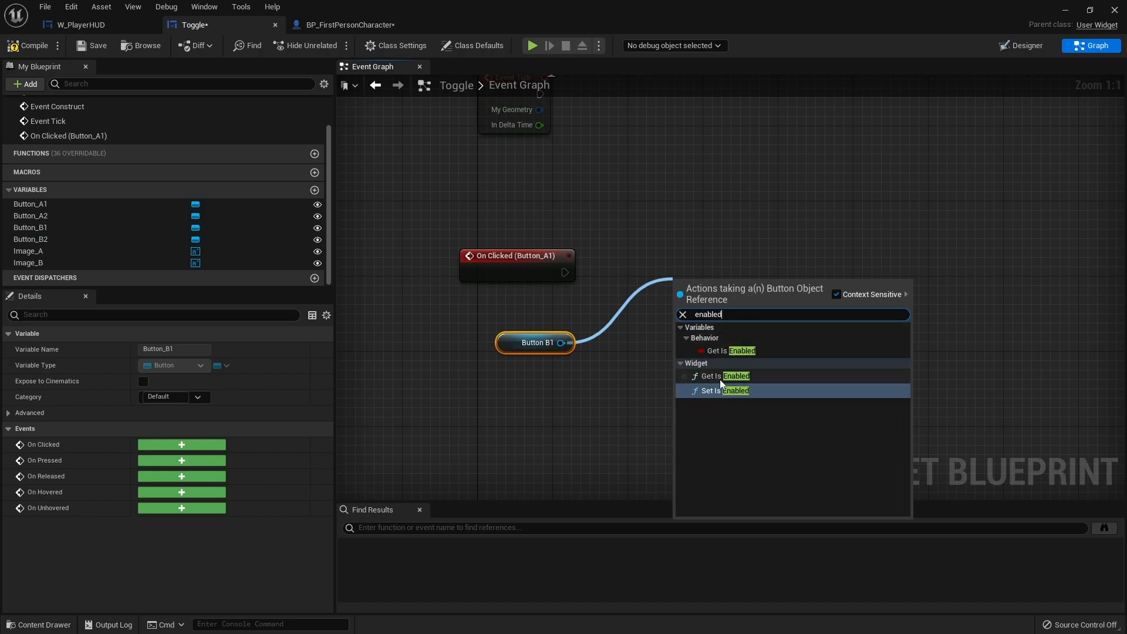
pyautogui.click(723, 391)
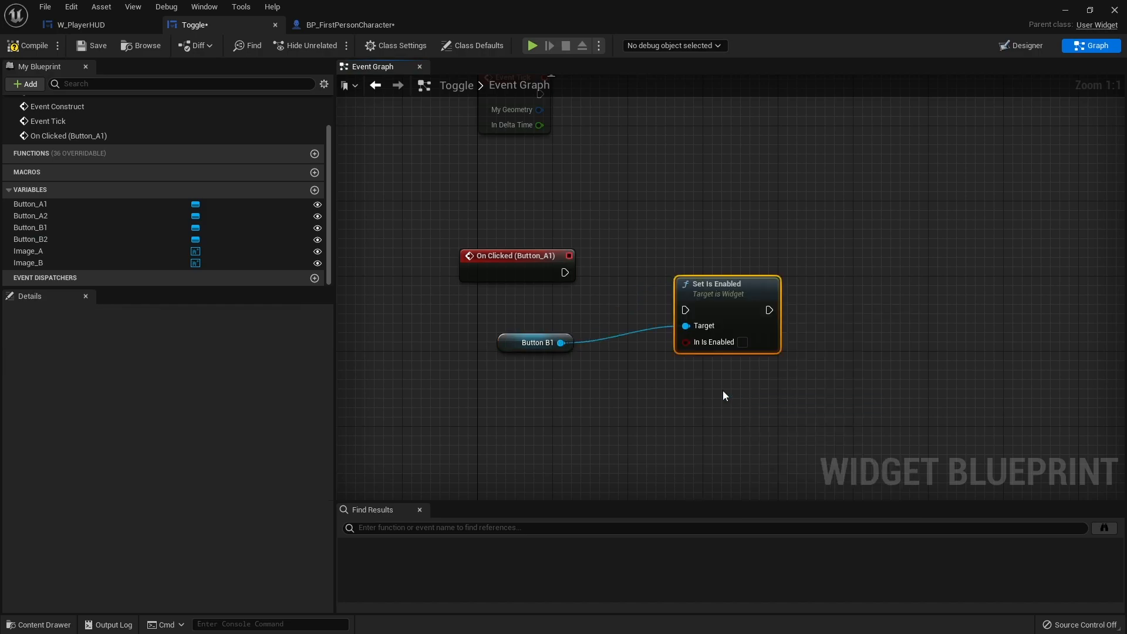
pyautogui.moveTo(727, 292); pyautogui.dragTo(564, 273)
pyautogui.moveTo(706, 266); pyautogui.dragTo(681, 258)
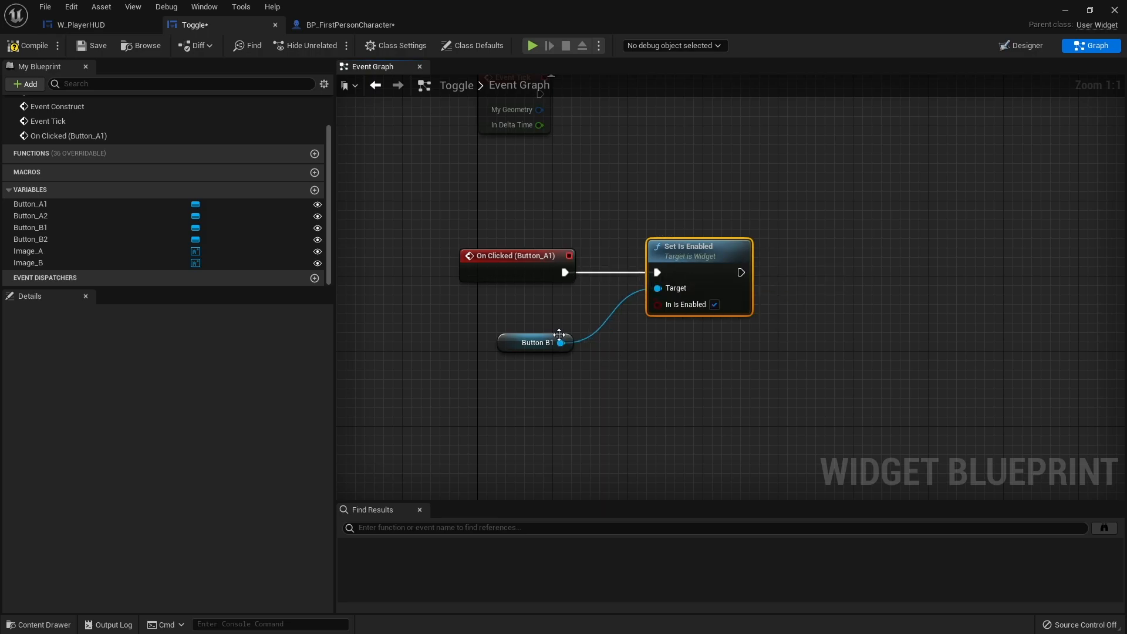
# Add a Set Is Enabled node targeting Button_A1, leave In Is Enabled off, and chain it after the Button_B1 Set Is Enabled node
pyautogui.moveTo(30, 204); pyautogui.dragTo(652, 347)
pyautogui.click(703, 369)
pyautogui.moveTo(721, 352); pyautogui.dragTo(838, 310)
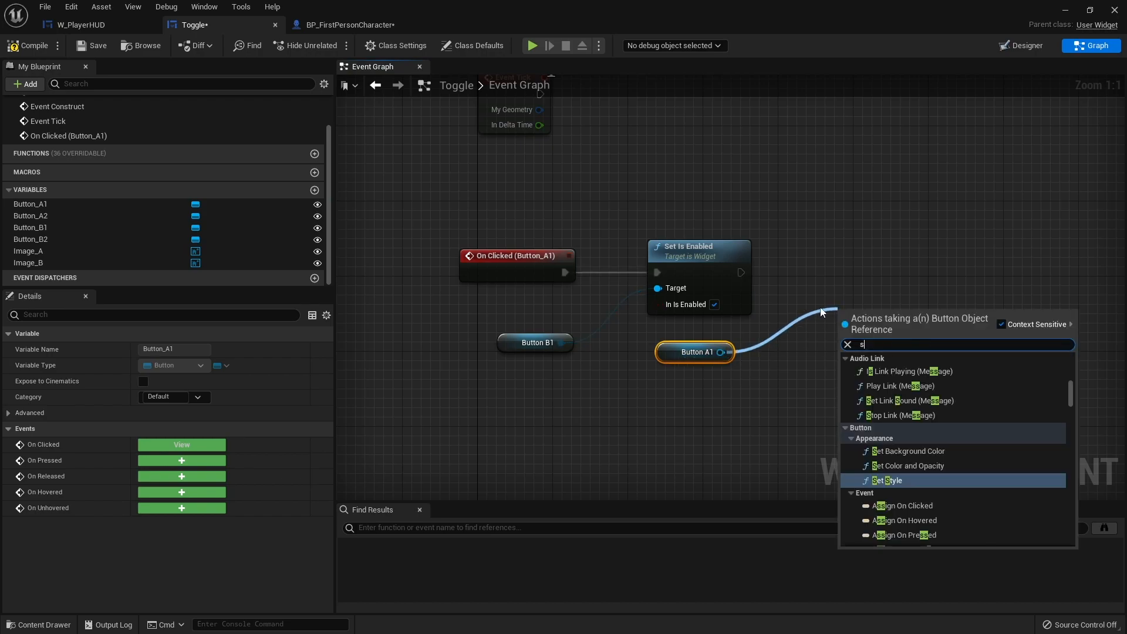
pyautogui.write('set is enabl')
pyautogui.press('Return')
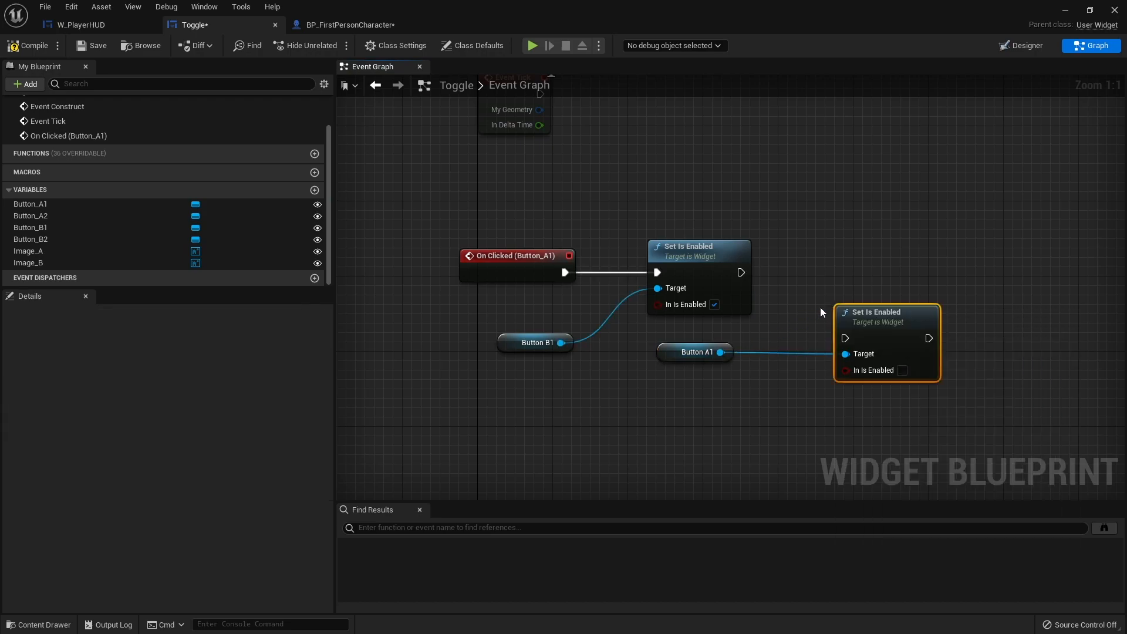
pyautogui.moveTo(886, 317); pyautogui.dragTo(741, 274)
pyautogui.moveTo(899, 271); pyautogui.dragTo(908, 270)
pyautogui.click(866, 361)
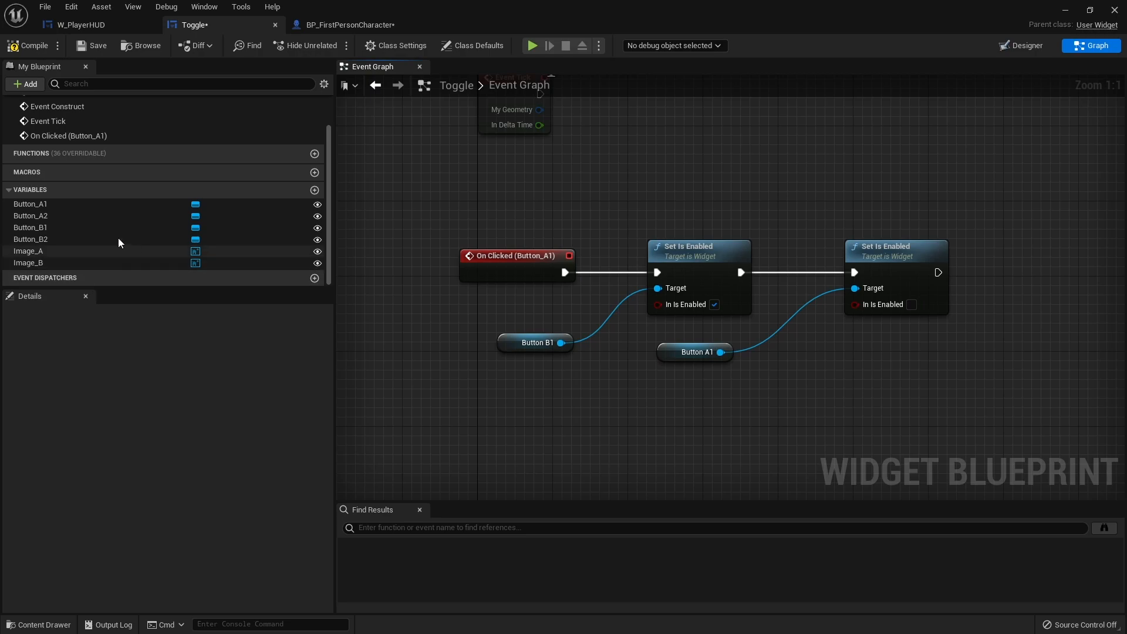
# Replace the On Clicked (Button_A1) event with an On Clicked event for Button_A2, connected to the first Set Is Enabled node
pyautogui.click(93, 220)
pyautogui.click(524, 259)
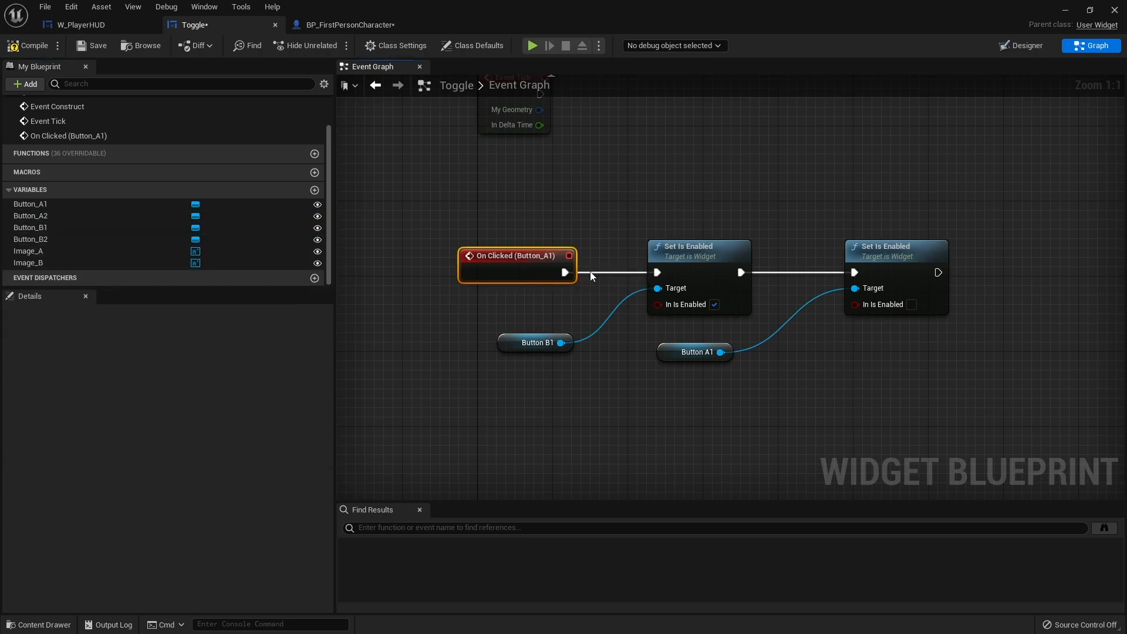
pyautogui.press('Delete')
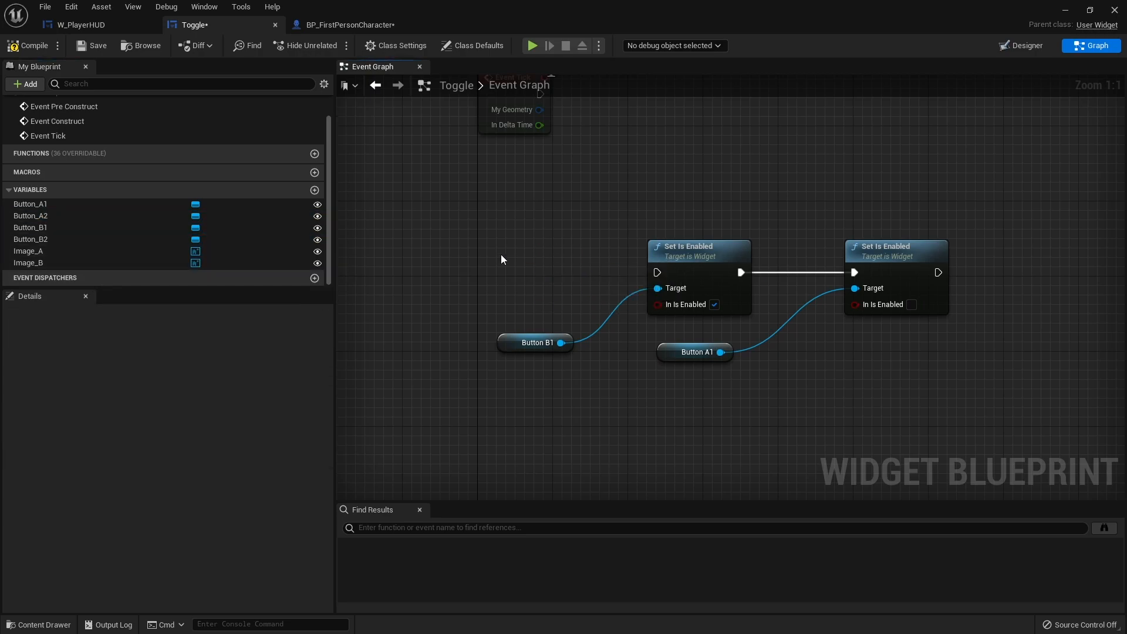
pyautogui.moveTo(55, 217); pyautogui.dragTo(105, 293)
pyautogui.click(169, 446)
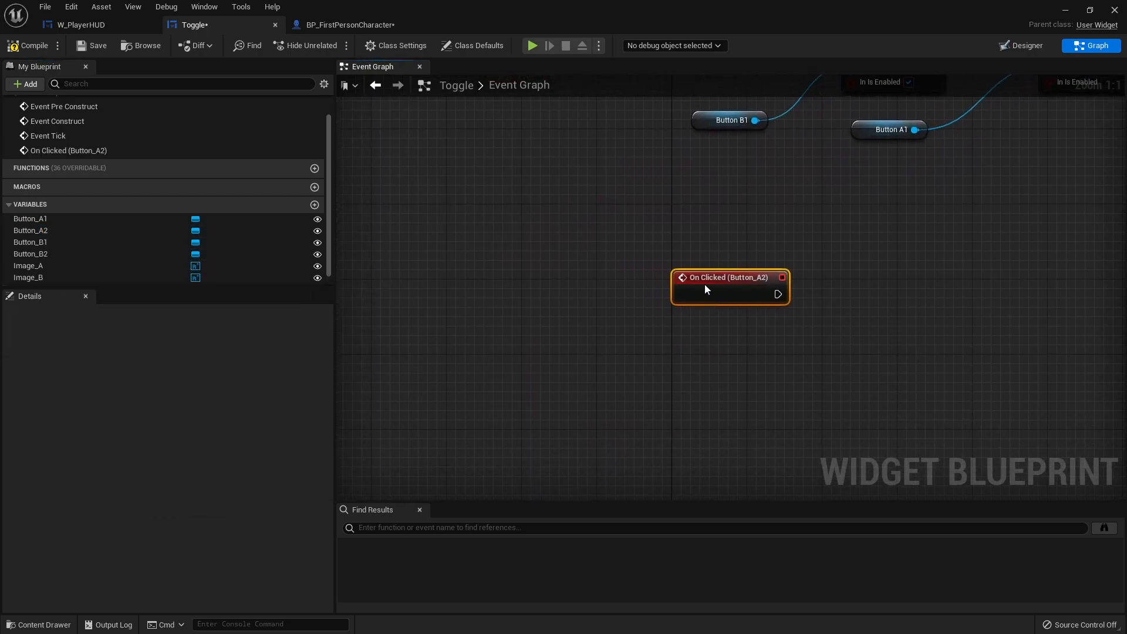
pyautogui.moveTo(704, 286); pyautogui.dragTo(675, 65)
pyautogui.moveTo(783, 274); pyautogui.dragTo(593, 499, button='right')
pyautogui.moveTo(571, 317); pyautogui.dragTo(661, 328)
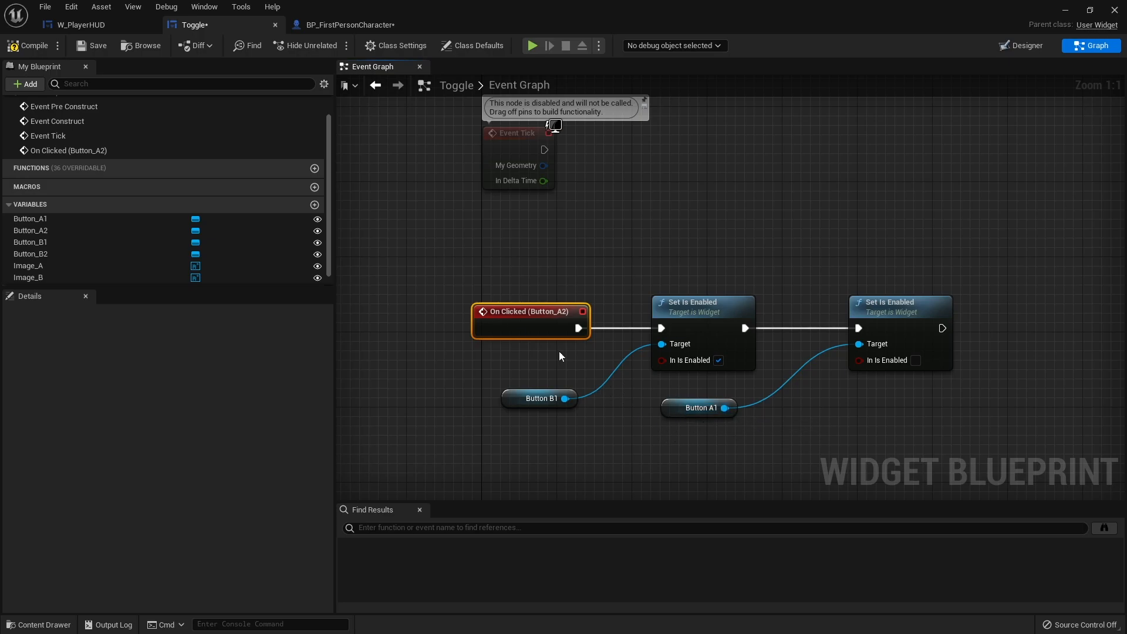
# Add an On Clicked event for Button_B2 to the Event Graph
pyautogui.moveTo(515, 425); pyautogui.dragTo(468, 351, button='right')
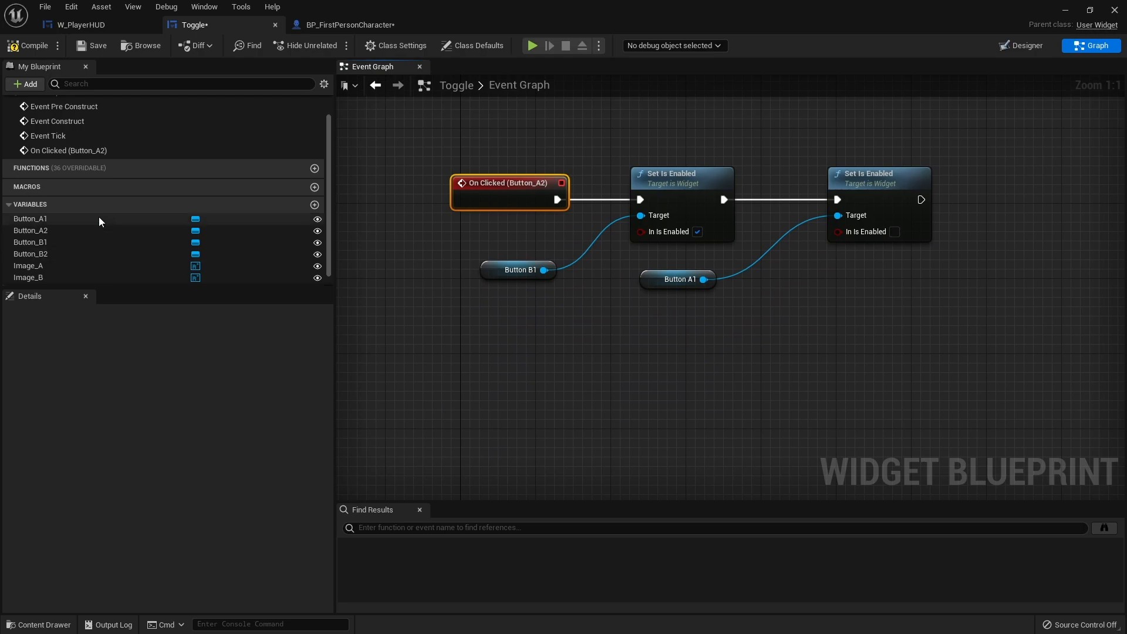
pyautogui.click(48, 255)
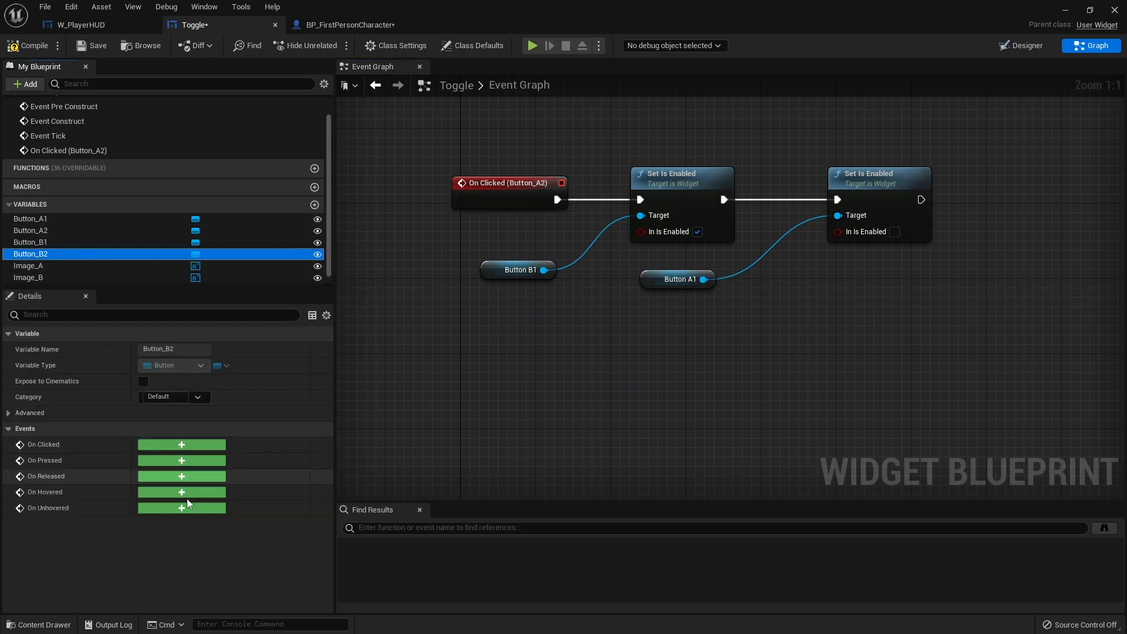
pyautogui.click(180, 445)
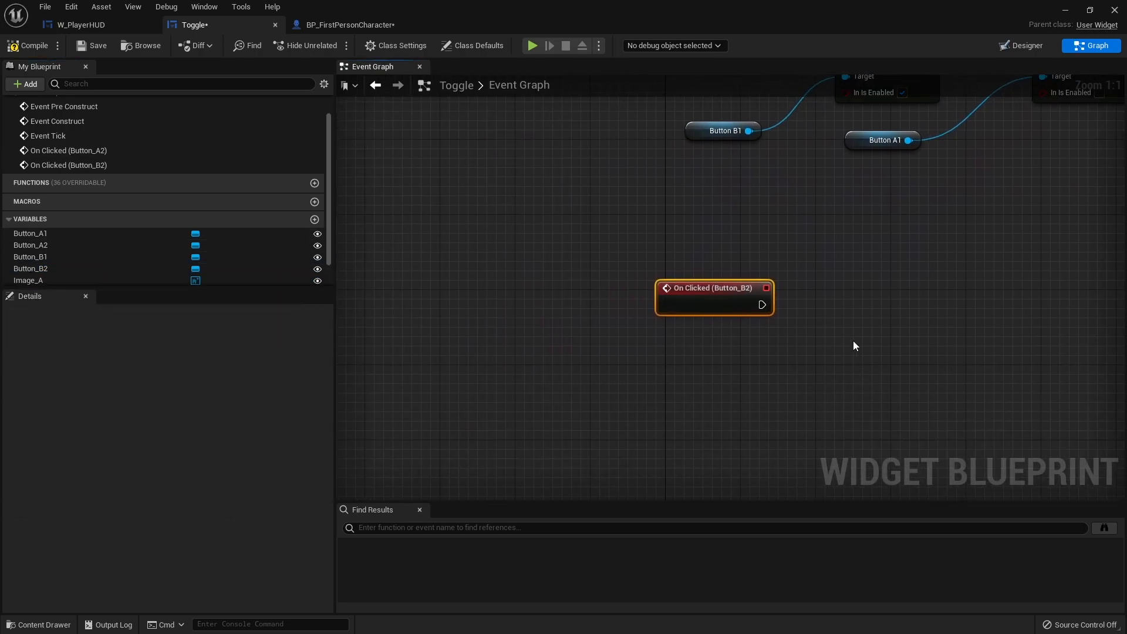
pyautogui.moveTo(881, 188); pyautogui.dragTo(618, 289, button='right')
# Duplicate both Set Is Enabled nodes with their Button B1 and Button A1 references, and connect the copy to On Clicked (Button_B2)
pyautogui.moveTo(898, 269); pyautogui.dragTo(636, 167)
pyautogui.keyDown('shift'); pyautogui.moveTo(535, 285); pyautogui.dragTo(468, 215); pyautogui.keyUp('shift')
pyautogui.hotkey('ctrl', 'c')
pyautogui.moveTo(620, 380); pyautogui.dragTo(554, 245, button='right')
pyautogui.hotkey('ctrl', 'v')
pyautogui.moveTo(578, 217); pyautogui.dragTo(567, 245)
pyautogui.moveTo(450, 260); pyautogui.dragTo(533, 260)
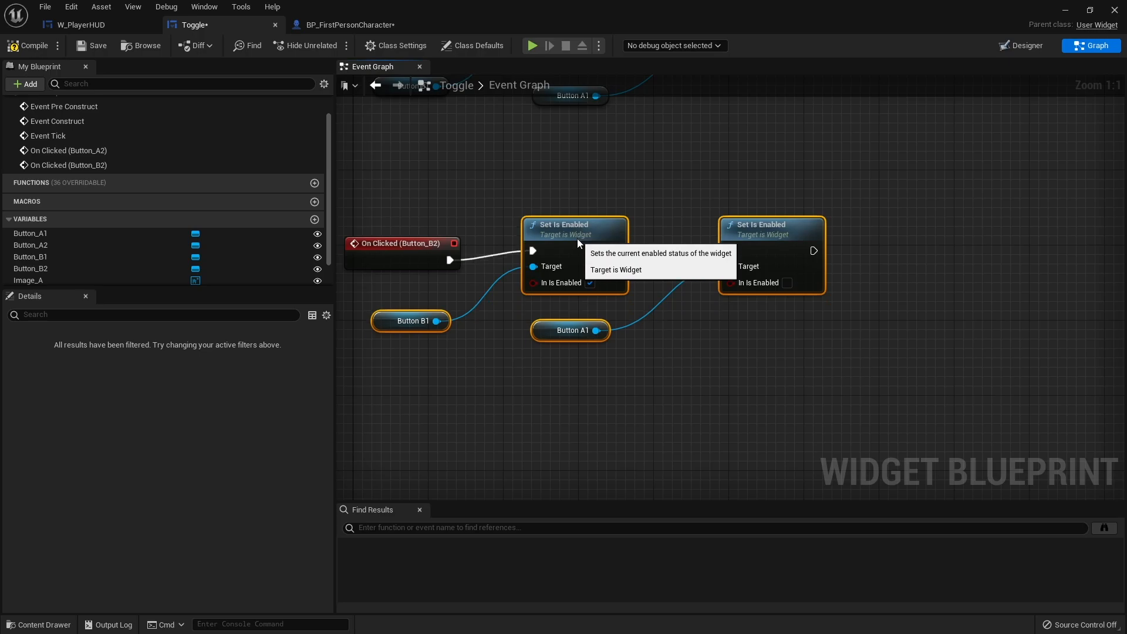
pyautogui.click(601, 421)
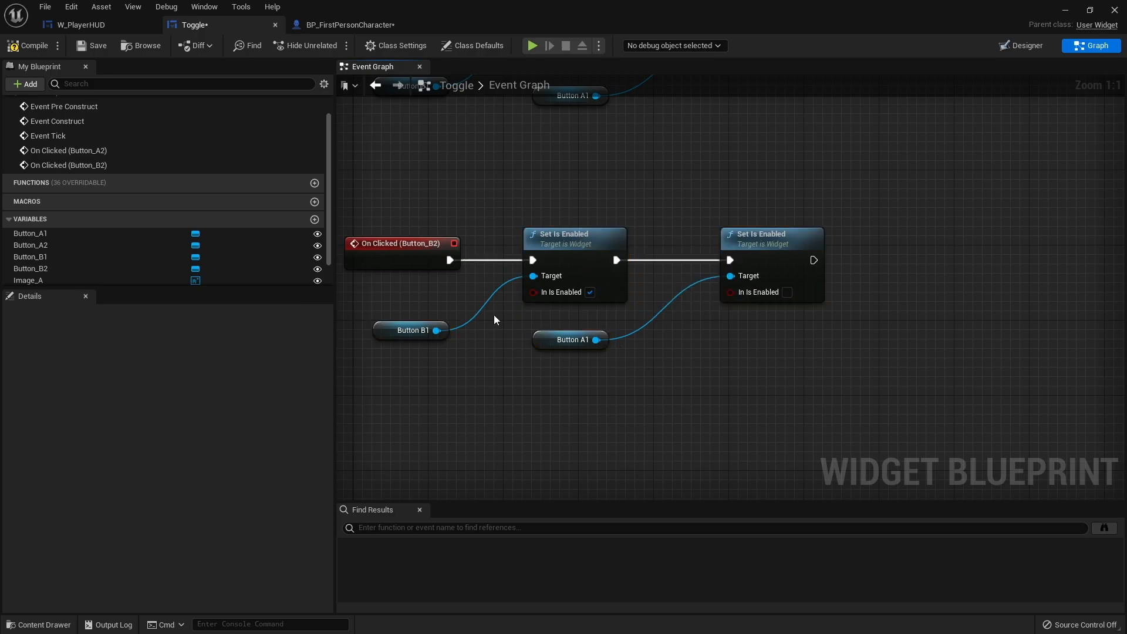
# Delete the On Clicked (Button_A2) and On Clicked (Button_B2) events from the Event Graph
pyautogui.moveTo(494, 314); pyautogui.dragTo(580, 338, button='right')
pyautogui.click(480, 261)
pyautogui.moveTo(544, 216); pyautogui.dragTo(559, 363, button='right')
pyautogui.click(504, 181)
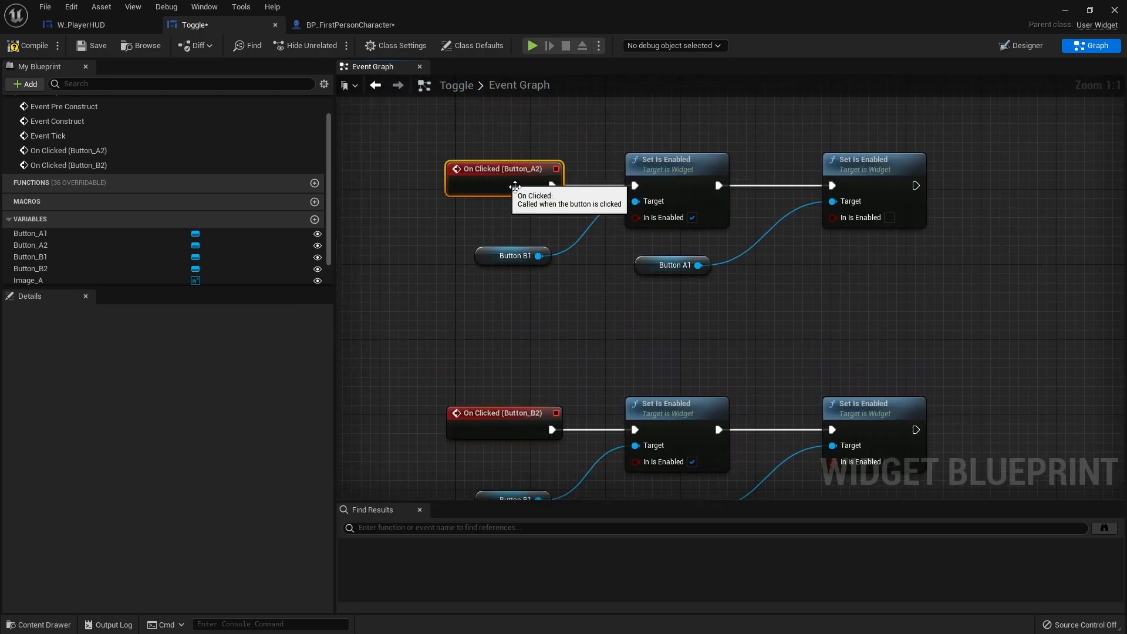
pyautogui.press('Delete')
pyautogui.click(482, 421)
pyautogui.press('Delete')
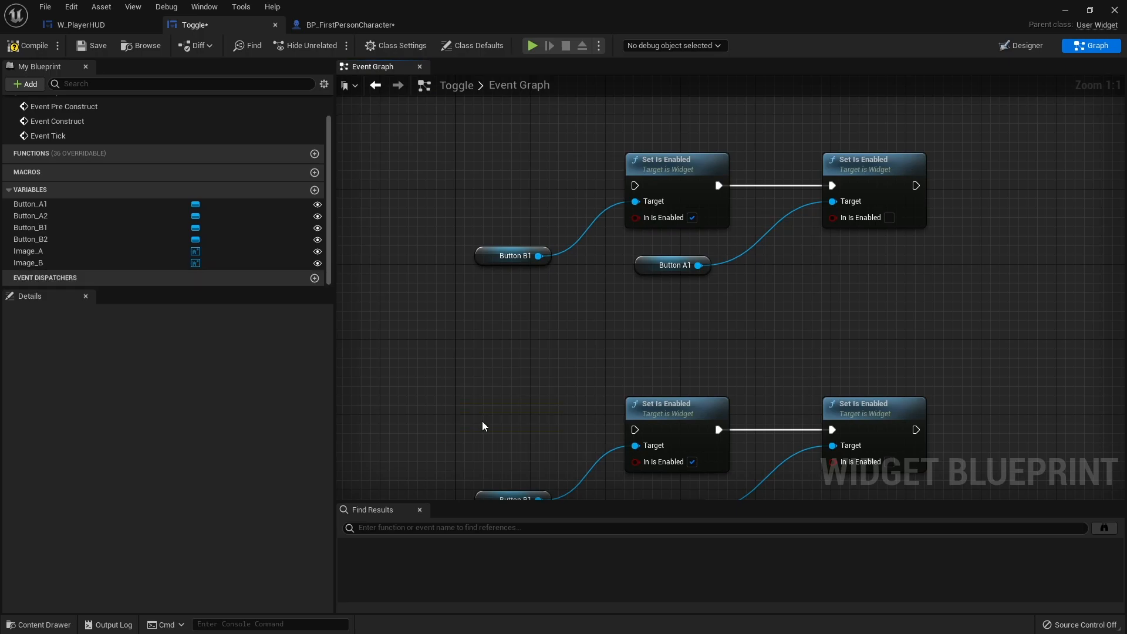
# Add an On Clicked event for Button_A1 and connect it to the first Set Is Enabled node of the upper chain
pyautogui.click(111, 205)
pyautogui.click(179, 445)
pyautogui.moveTo(815, 327); pyautogui.dragTo(762, 128)
pyautogui.moveTo(761, 127); pyautogui.dragTo(568, 418, button='right')
pyautogui.moveTo(563, 366); pyautogui.dragTo(572, 131)
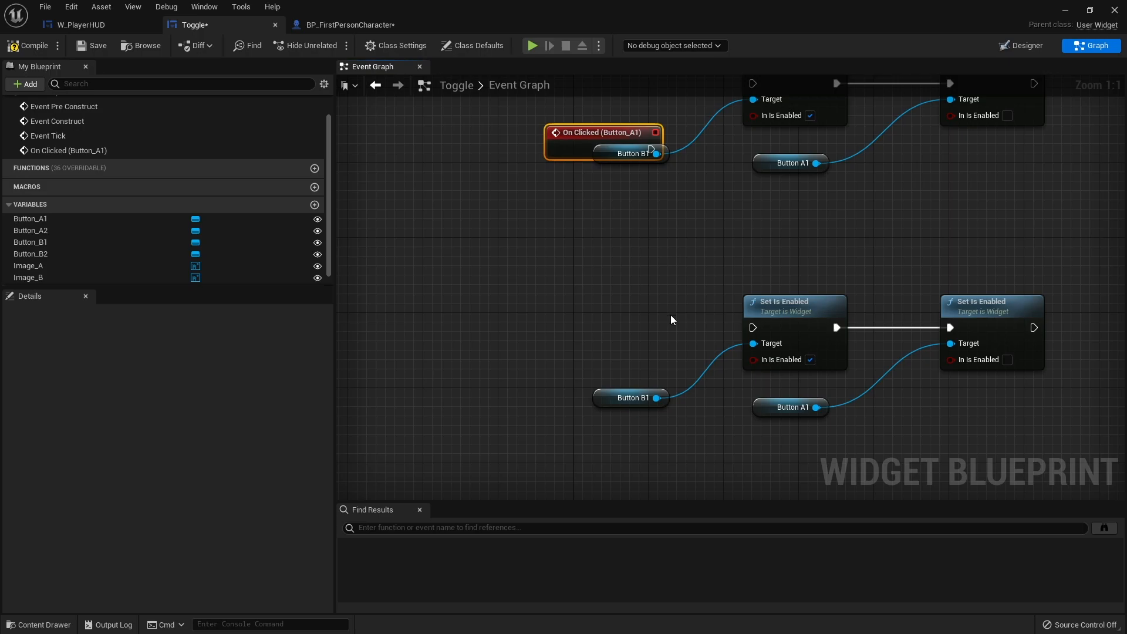
pyautogui.moveTo(671, 315); pyautogui.dragTo(586, 475, button='right')
pyautogui.moveTo(481, 304); pyautogui.dragTo(500, 248)
pyautogui.moveTo(586, 245); pyautogui.dragTo(668, 244)
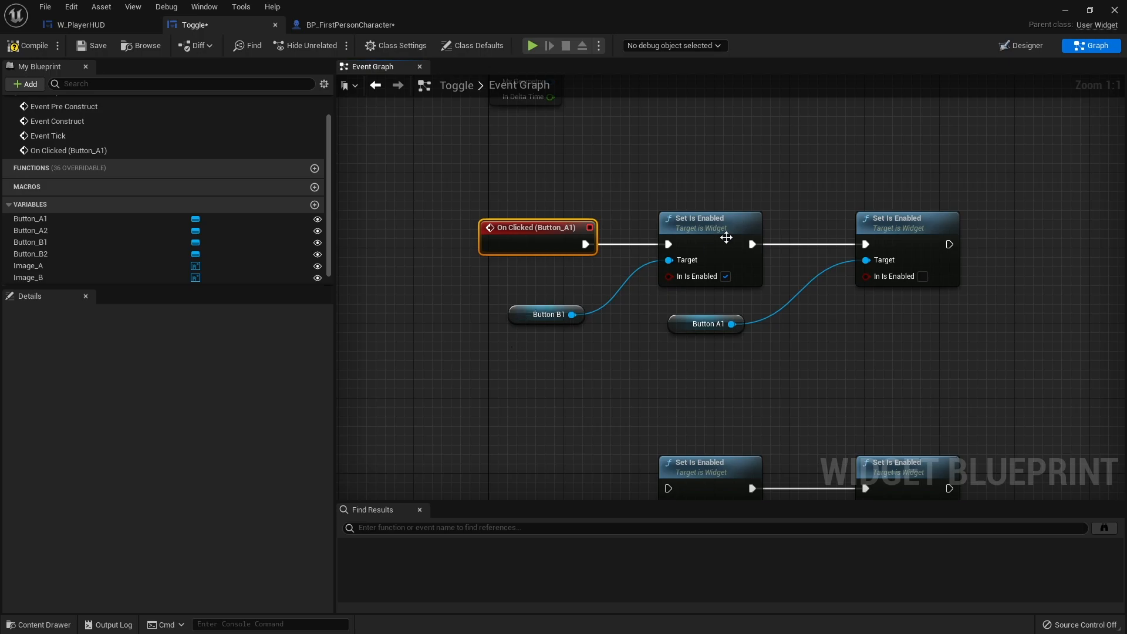
# Add an On Clicked event for Button_B1 and connect it to the first Set Is Enabled node of the lower chain
pyautogui.moveTo(637, 269); pyautogui.dragTo(593, 189, button='right')
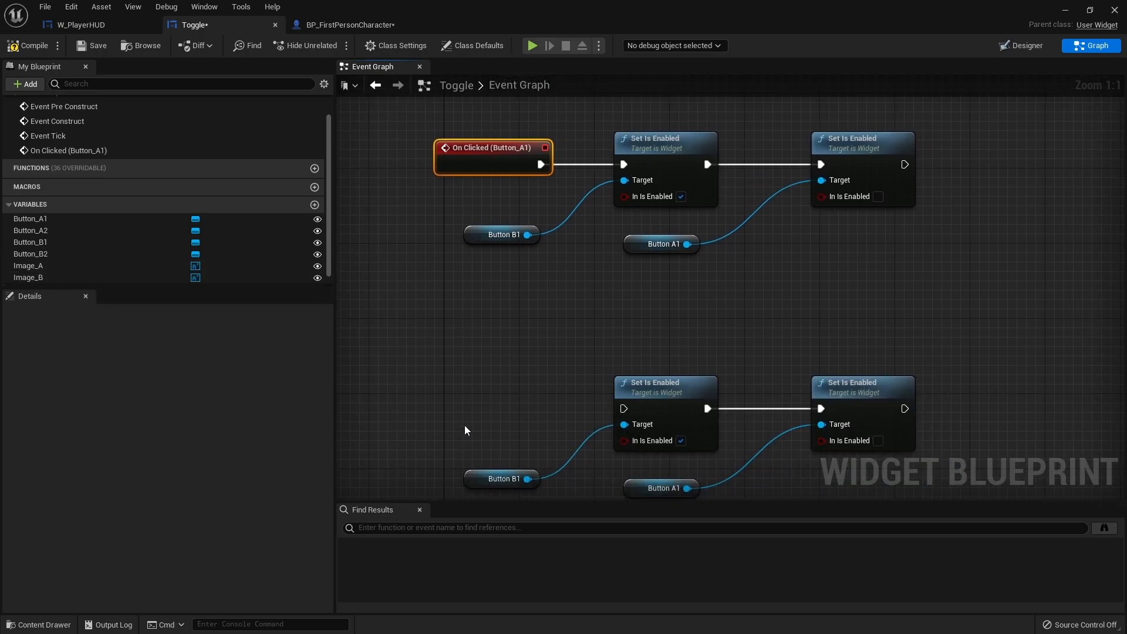
pyautogui.moveTo(541, 449); pyautogui.dragTo(570, 381, button='right')
pyautogui.click(53, 242)
pyautogui.click(170, 448)
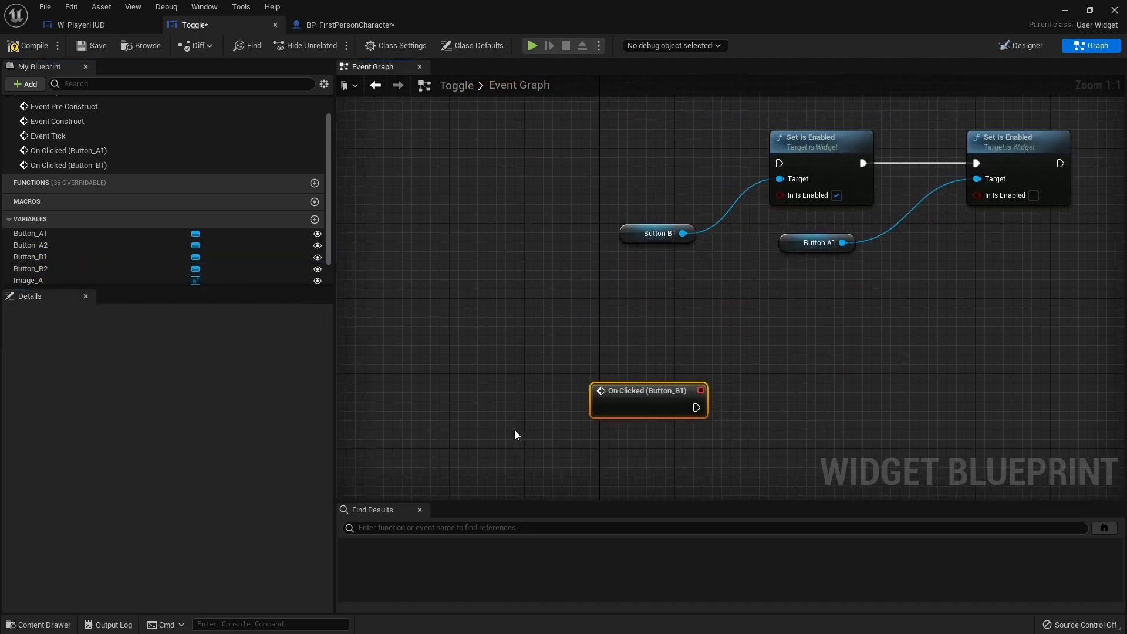
pyautogui.moveTo(698, 283); pyautogui.dragTo(711, 141)
pyautogui.moveTo(728, 176); pyautogui.dragTo(584, 405, button='right')
pyautogui.moveTo(563, 365); pyautogui.dragTo(585, 262)
pyautogui.moveTo(652, 279); pyautogui.dragTo(727, 280)
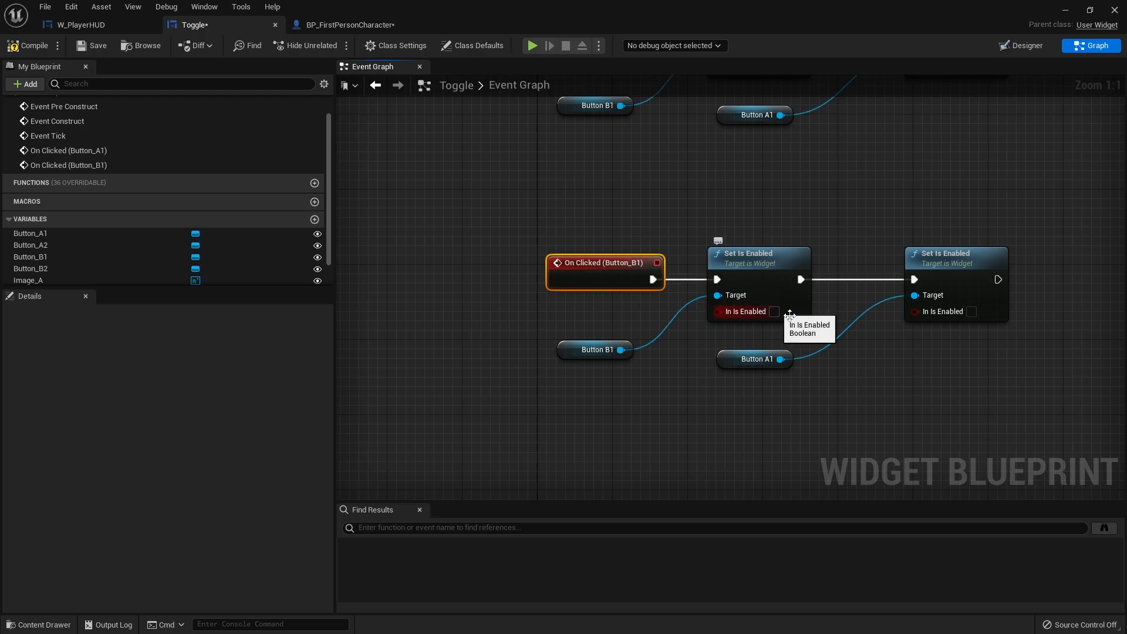
# In the lower chain, turn In Is Enabled off for Button B1 and on for Button A1, and save the widget
pyautogui.click(972, 312)
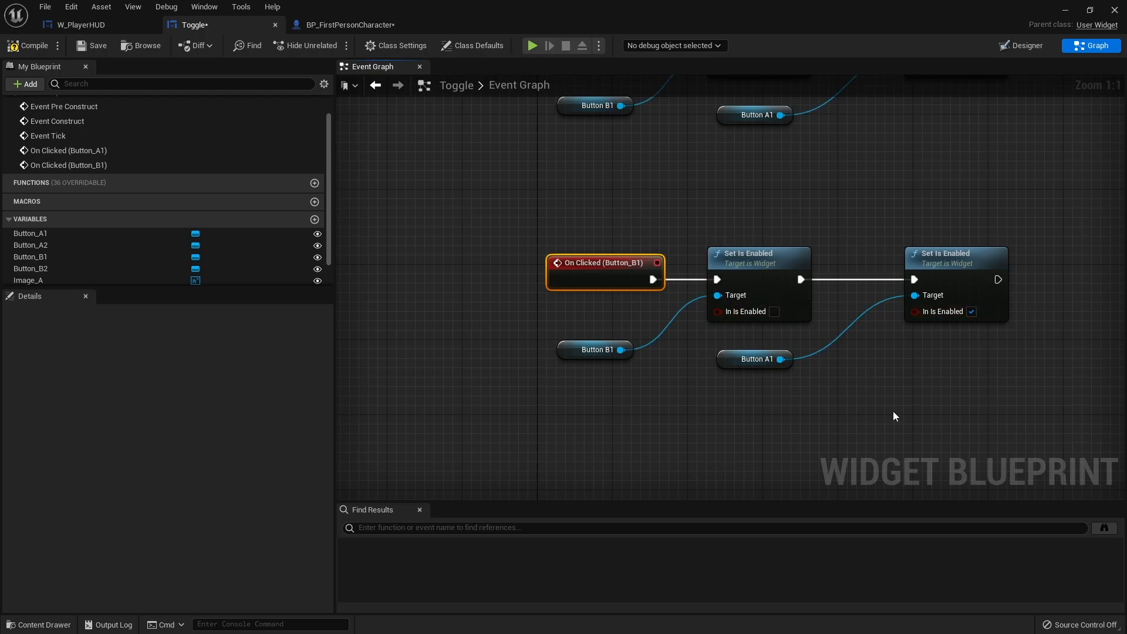
pyautogui.click(92, 46)
# Add an On Clicked event for Button_A2 above On Clicked (Button_B1) and connect it to the same lower Set Is Enabled node
pyautogui.moveTo(624, 217); pyautogui.dragTo(571, 306, button='right')
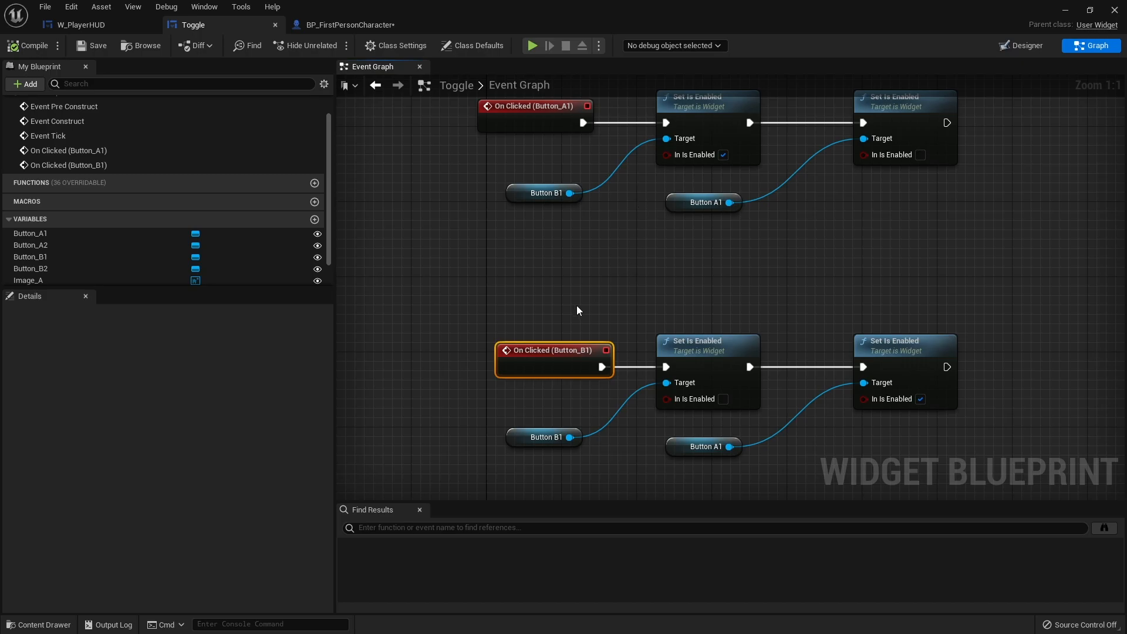
pyautogui.moveTo(575, 365); pyautogui.dragTo(556, 374)
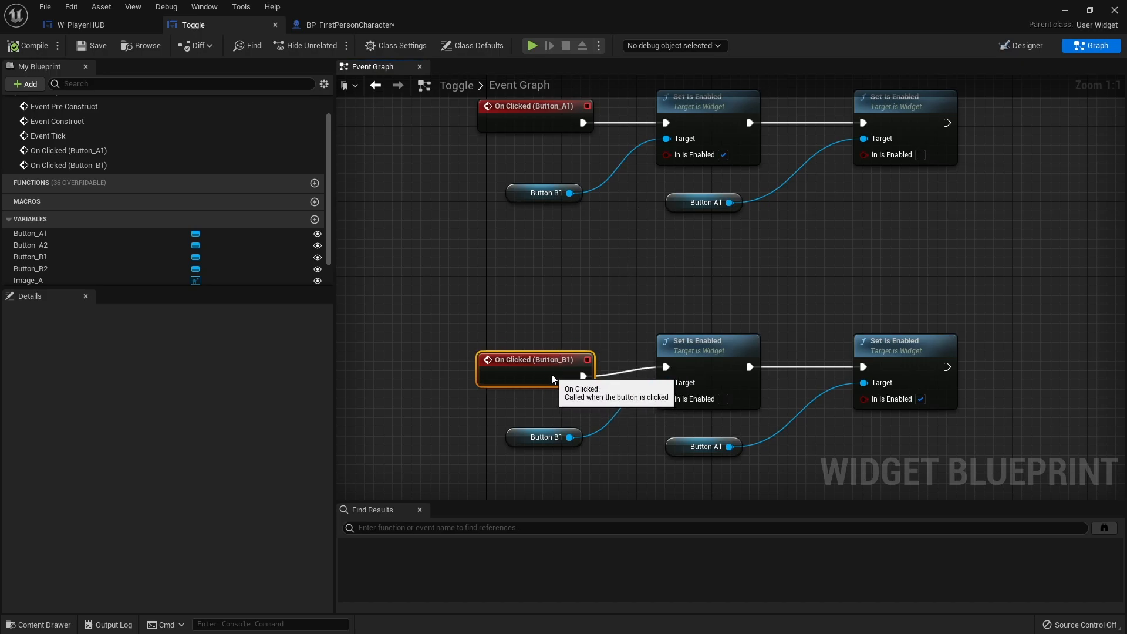
pyautogui.click(71, 246)
pyautogui.click(192, 442)
pyautogui.moveTo(702, 300); pyautogui.dragTo(684, 111)
pyautogui.moveTo(762, 210); pyautogui.dragTo(665, 428, button='right')
pyautogui.moveTo(600, 332); pyautogui.dragTo(762, 270)
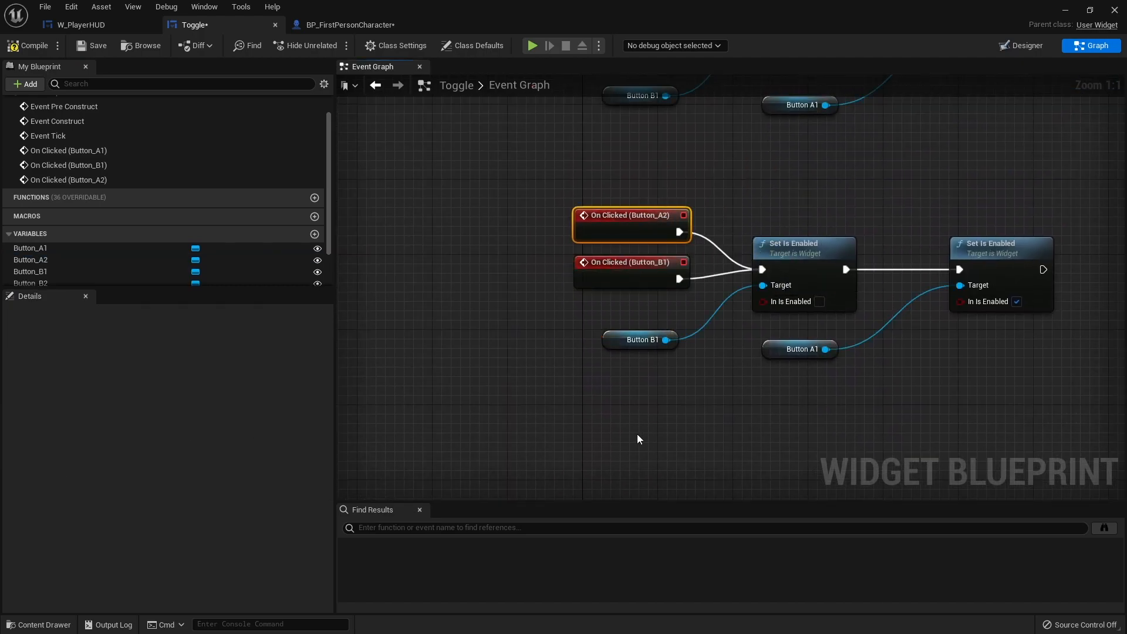
# Add an On Clicked event for Button_B2, connect it to the upper chain's first Set Is Enabled node, and compile and save the widget
pyautogui.scroll(-1, 97, 270)
pyautogui.click(69, 264)
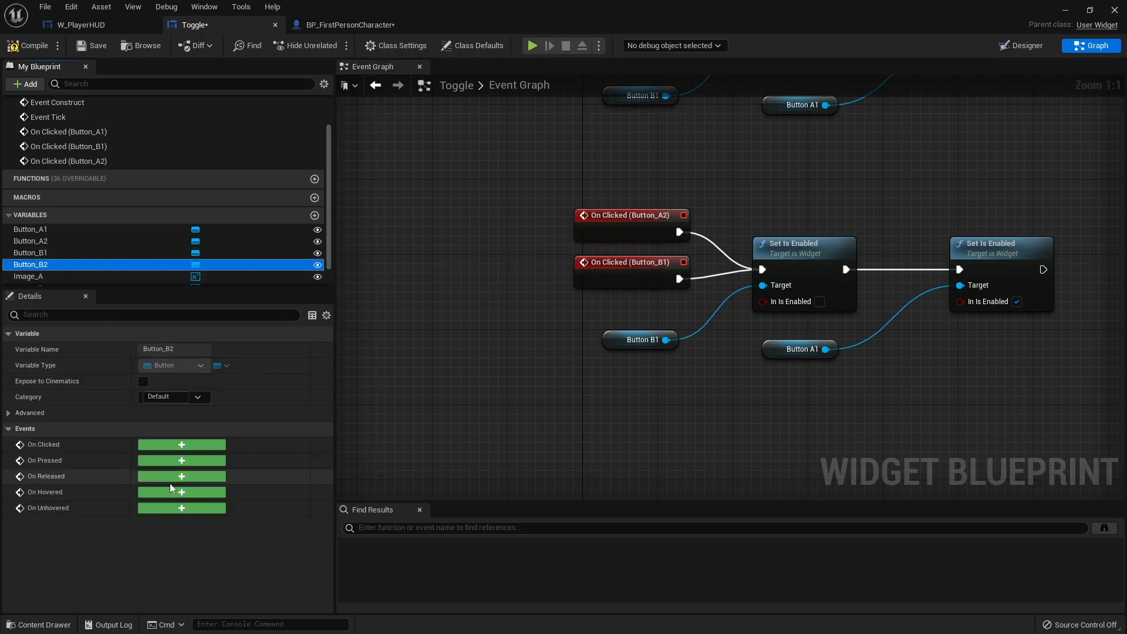
pyautogui.click(186, 448)
pyautogui.moveTo(702, 286); pyautogui.dragTo(604, 88)
pyautogui.moveTo(640, 129); pyautogui.dragTo(507, 434, button='right')
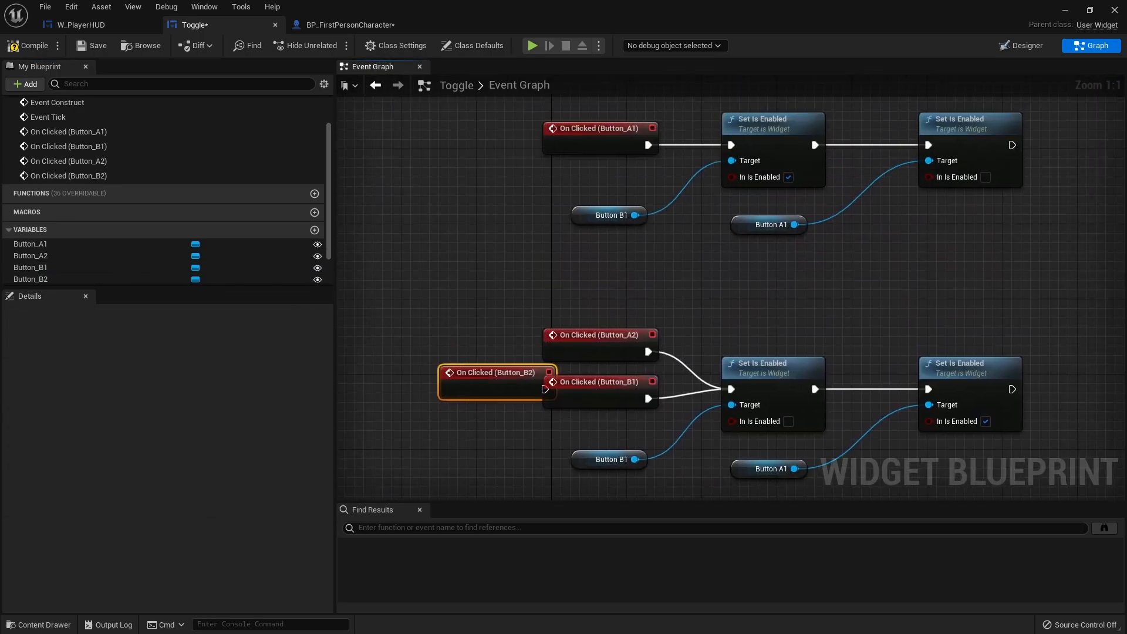
pyautogui.moveTo(544, 389); pyautogui.dragTo(530, 440, button='right')
pyautogui.moveTo(530, 440); pyautogui.dragTo(717, 195)
pyautogui.click(27, 45)
pyautogui.click(93, 45)
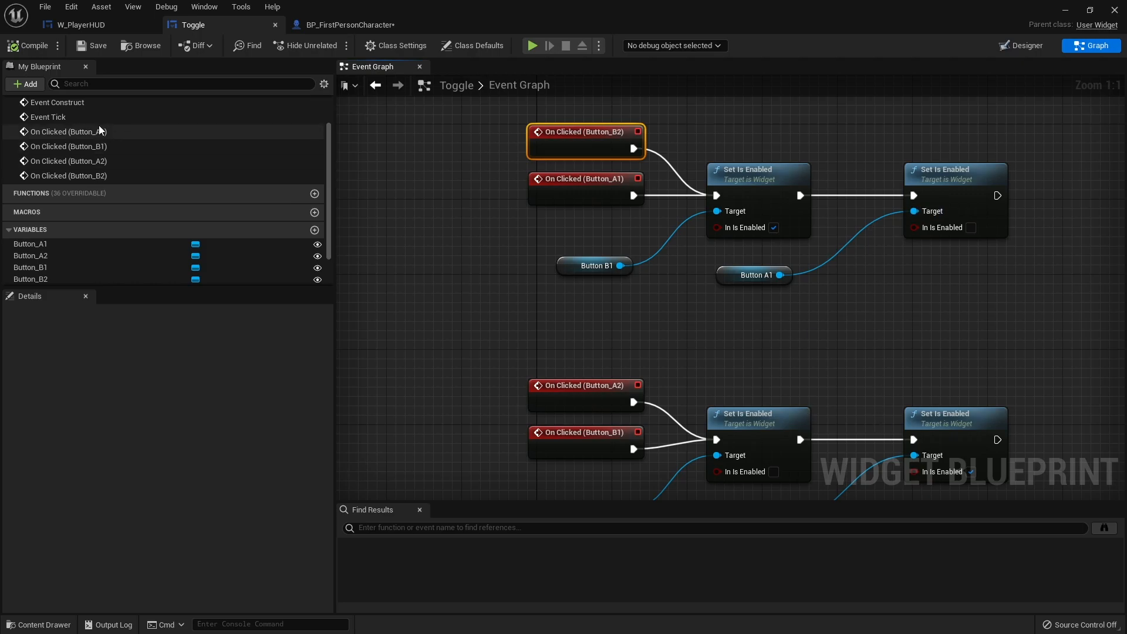
# Play the level from the main editor, test switching between the sword and bow halves of the toggle, and stop the session
pyautogui.click(1063, 12)
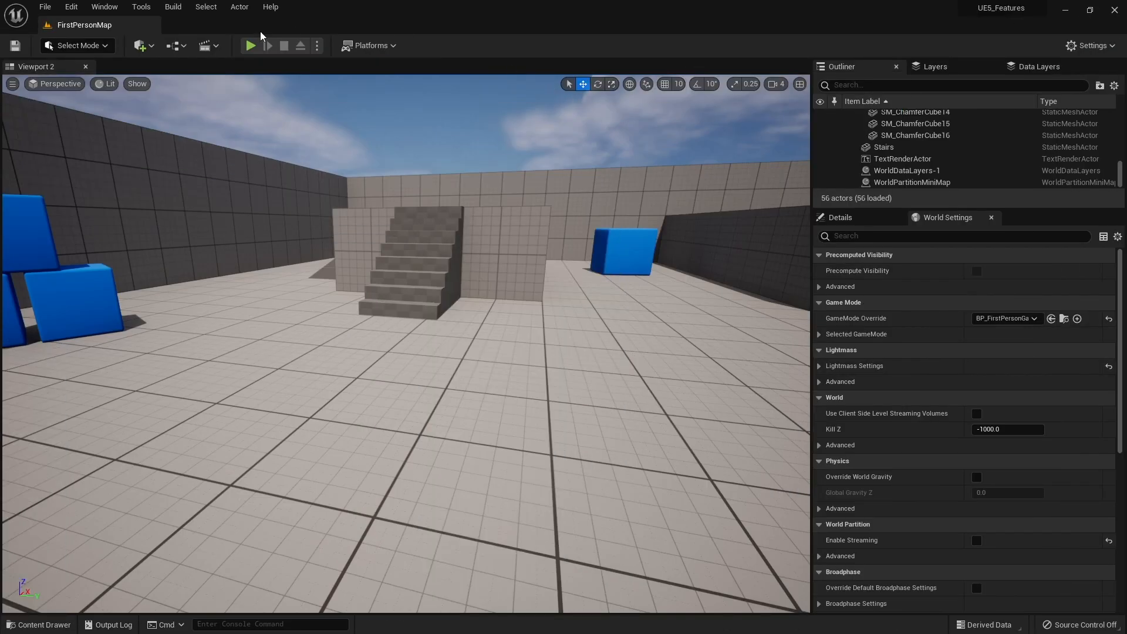
pyautogui.click(250, 46)
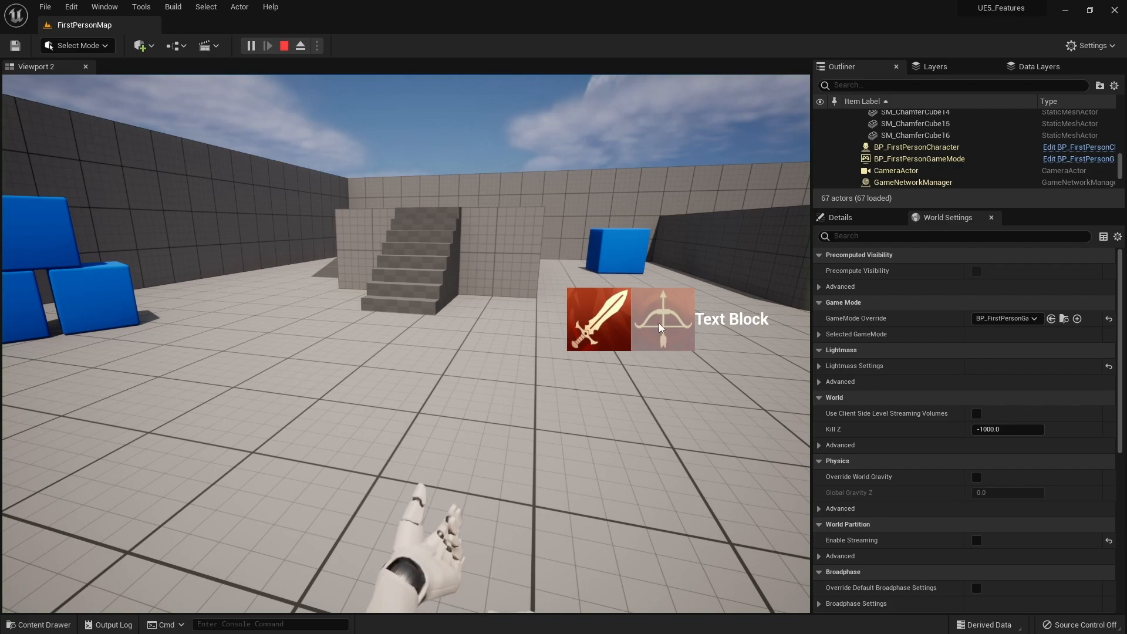
pyautogui.click(656, 340)
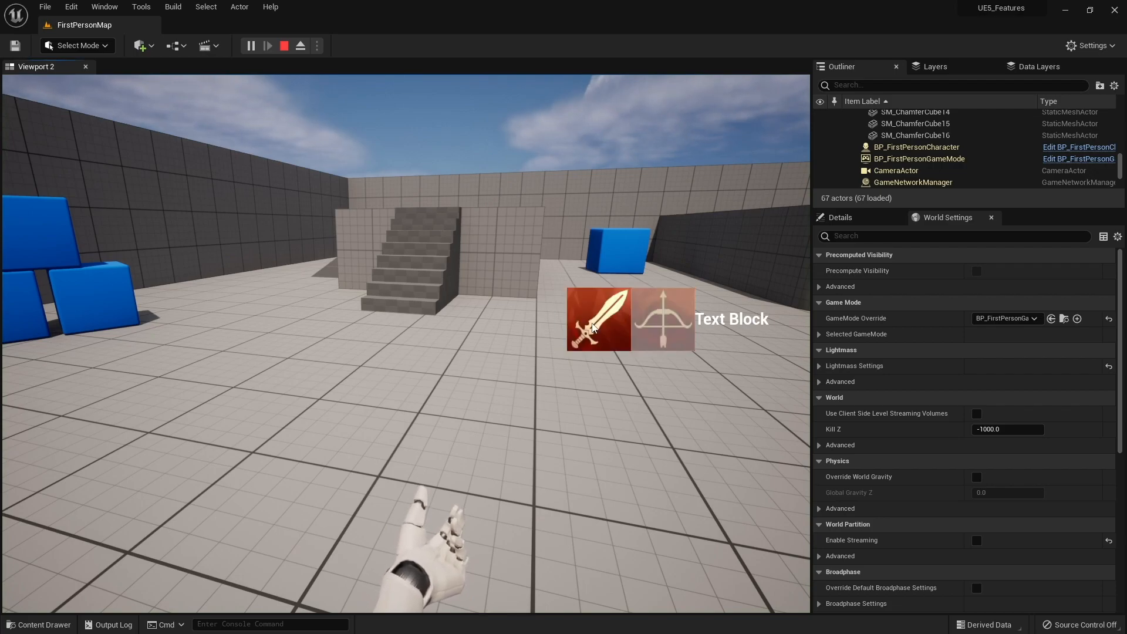
pyautogui.click(662, 329)
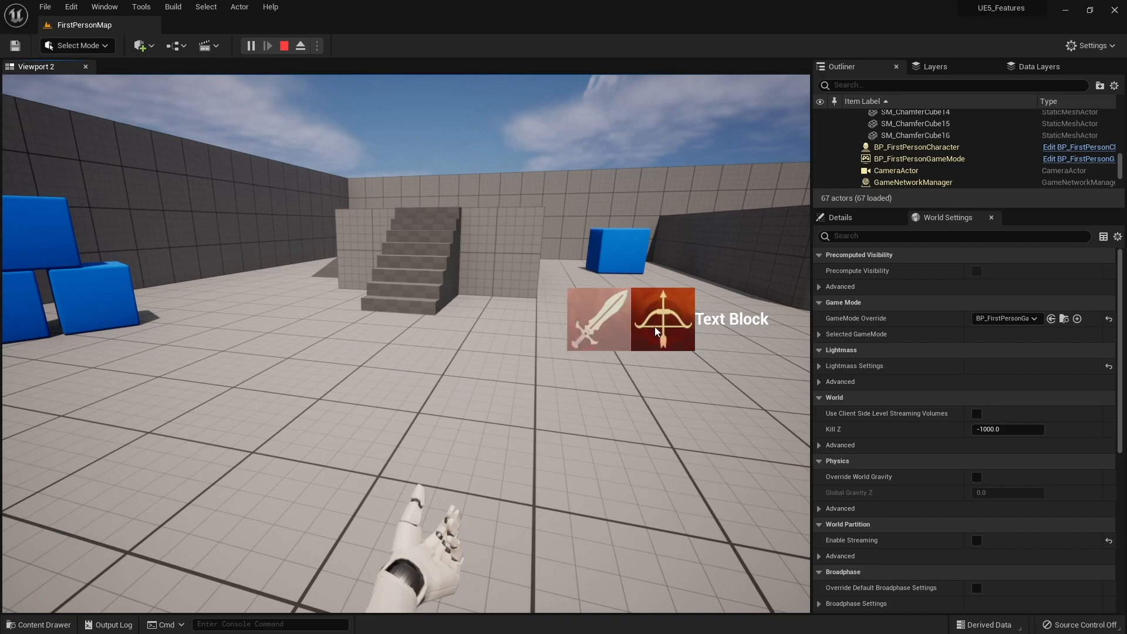
pyautogui.press('Escape')
# Reopen the Toggle widget from the UI content folder and show its Designer view
pyautogui.click(38, 624)
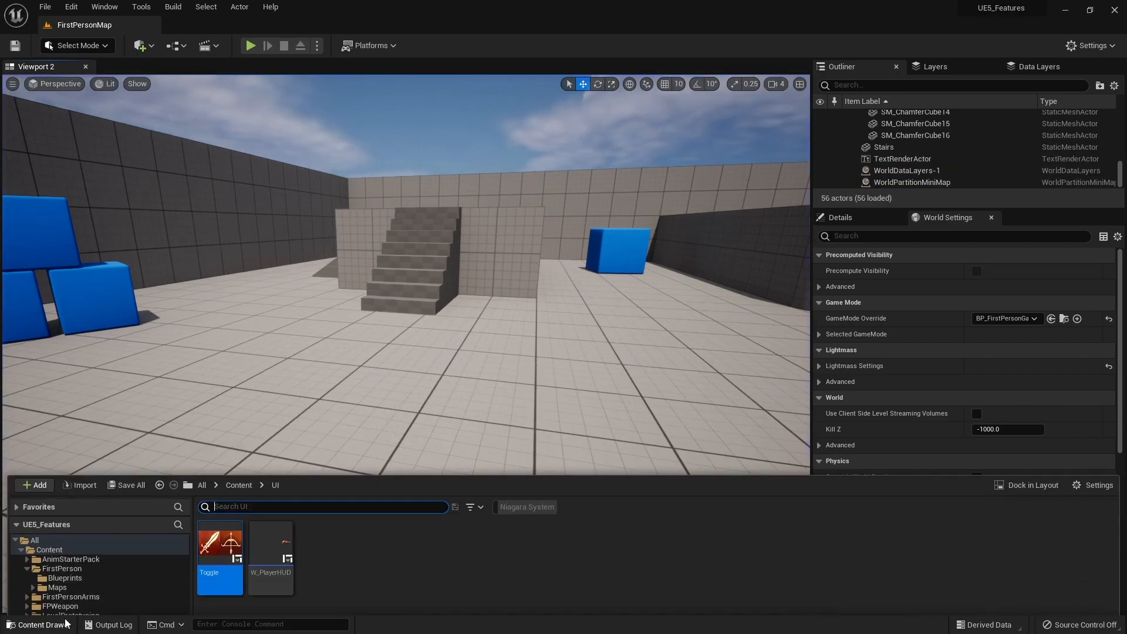
pyautogui.doubleClick(228, 431)
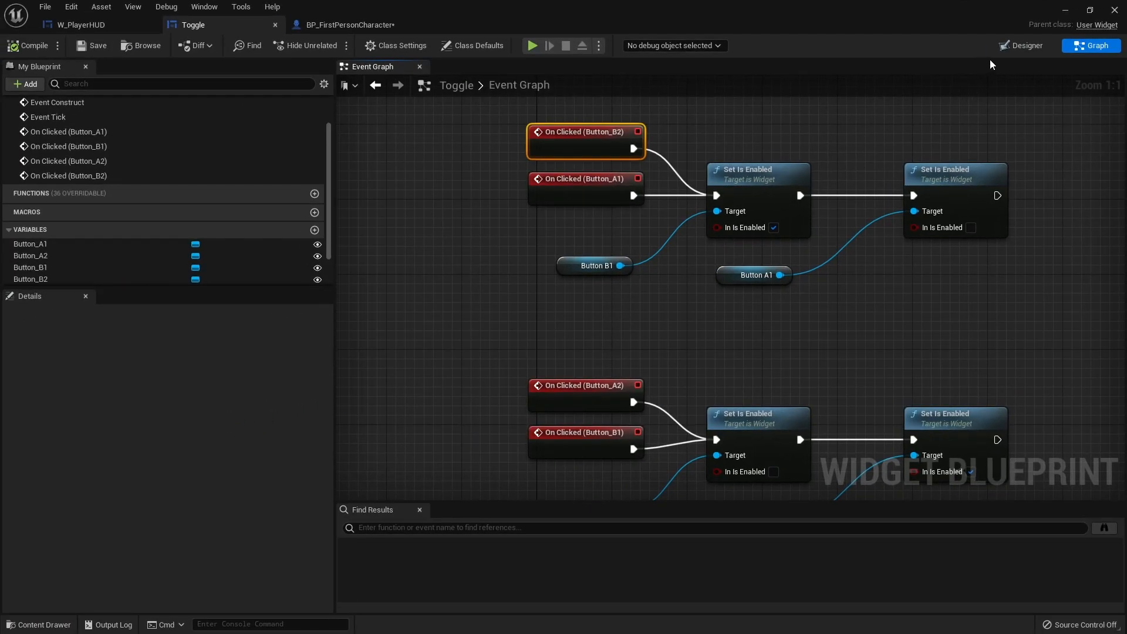
pyautogui.click(1021, 45)
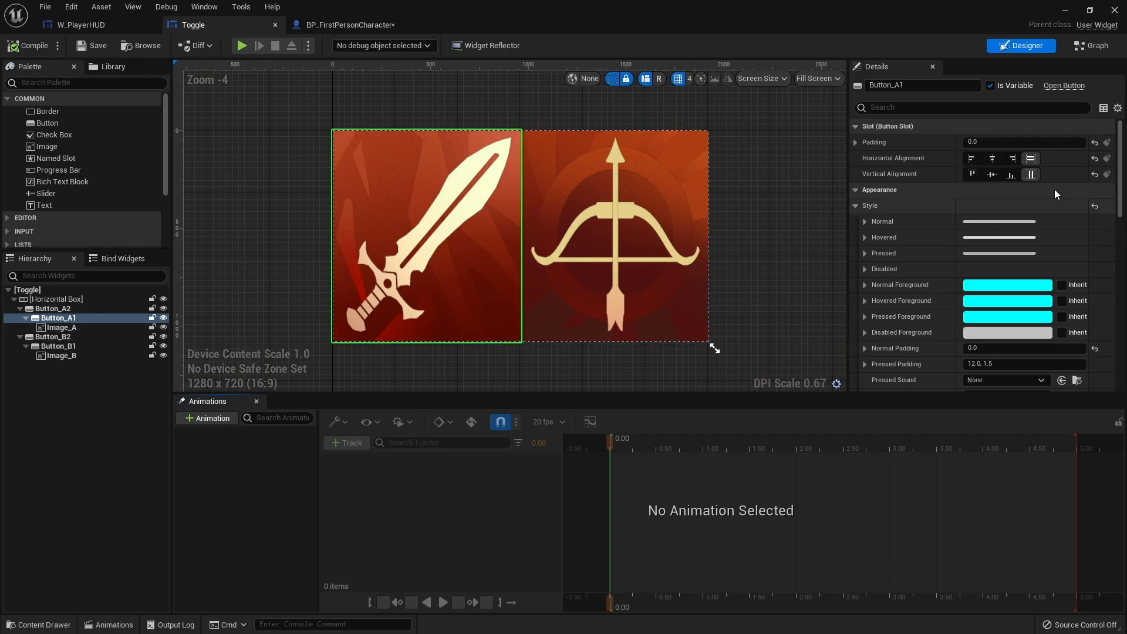
# Set the Pressed Padding of Button_A1, Button_A2, Button_B1 and Button_B2 to 0 and compile the widget
pyautogui.click(1008, 363)
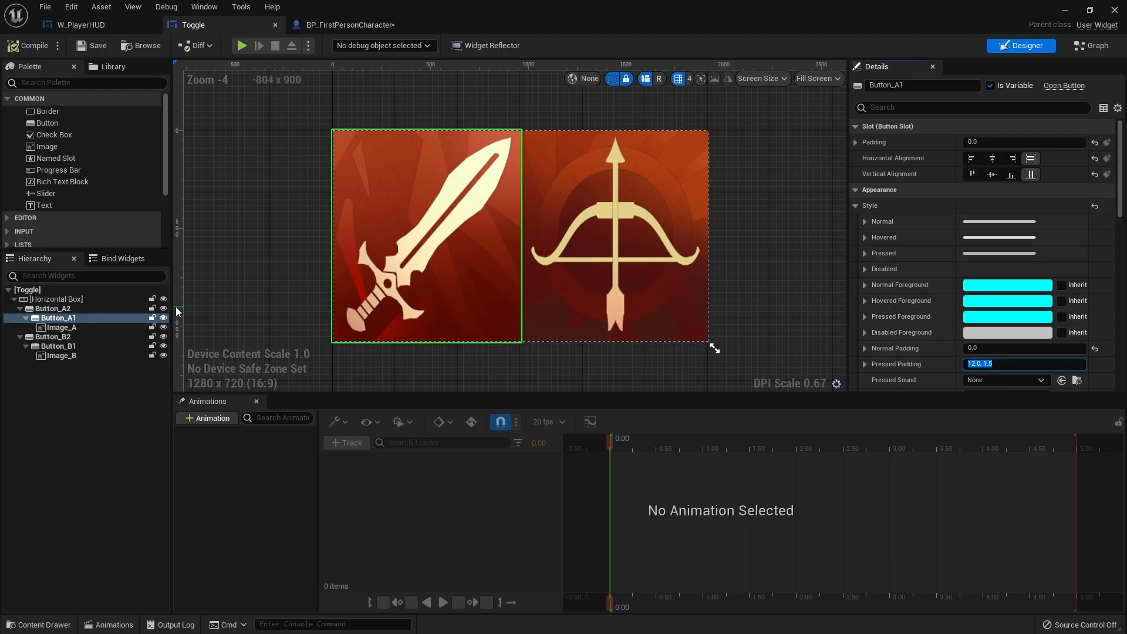
pyautogui.keyDown('ctrl'); pyautogui.click(40, 310); pyautogui.keyUp('ctrl')
pyautogui.keyDown('ctrl'); pyautogui.click(70, 347); pyautogui.keyUp('ctrl')
pyautogui.keyDown('ctrl'); pyautogui.click(59, 337); pyautogui.keyUp('ctrl')
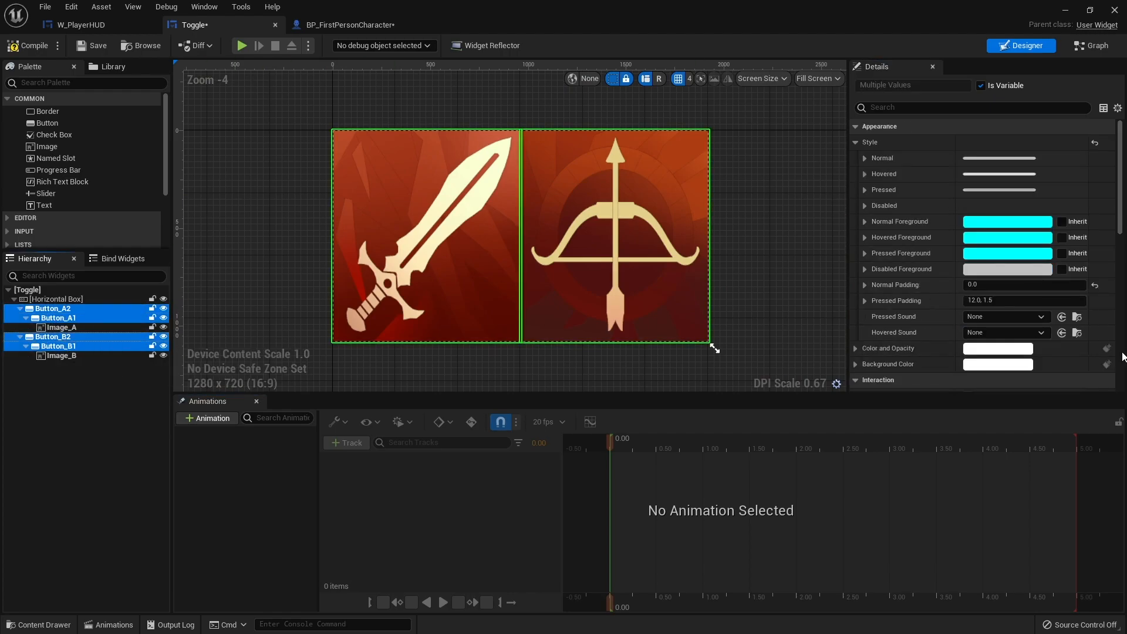
pyautogui.click(1025, 300)
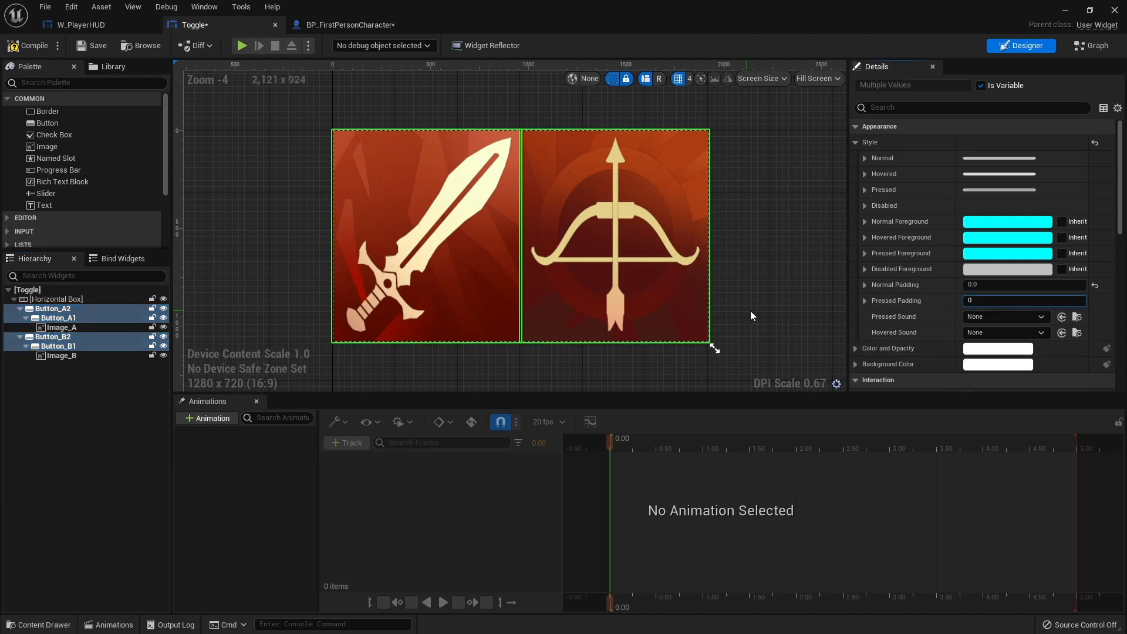
pyautogui.click(28, 45)
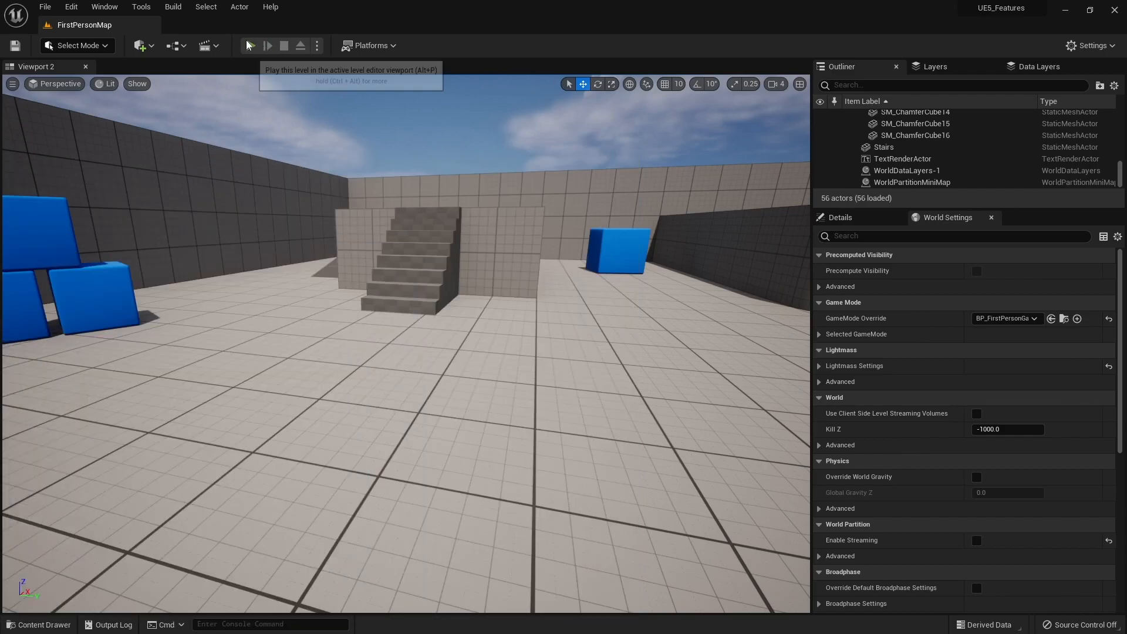
# Play the level from the main editor, test pressing the toggle's halves, and stop the session
pyautogui.click(251, 45)
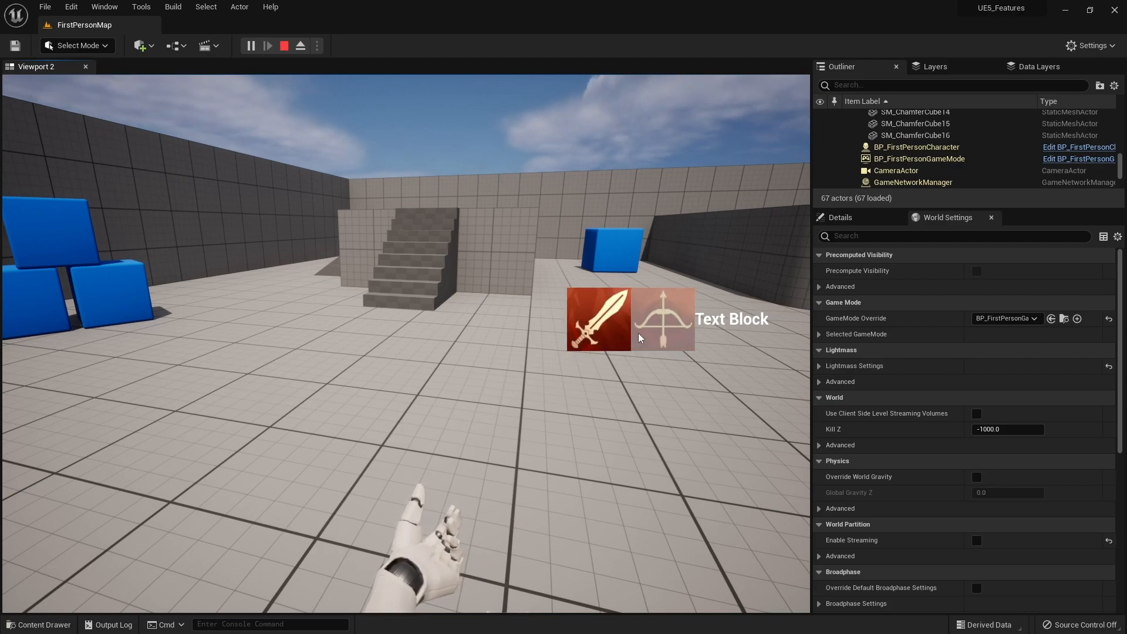
pyautogui.press('Escape')
# Reopen the Toggle widget from the UI content folder and bring up the click-event node chains in its Event Graph
pyautogui.click(38, 624)
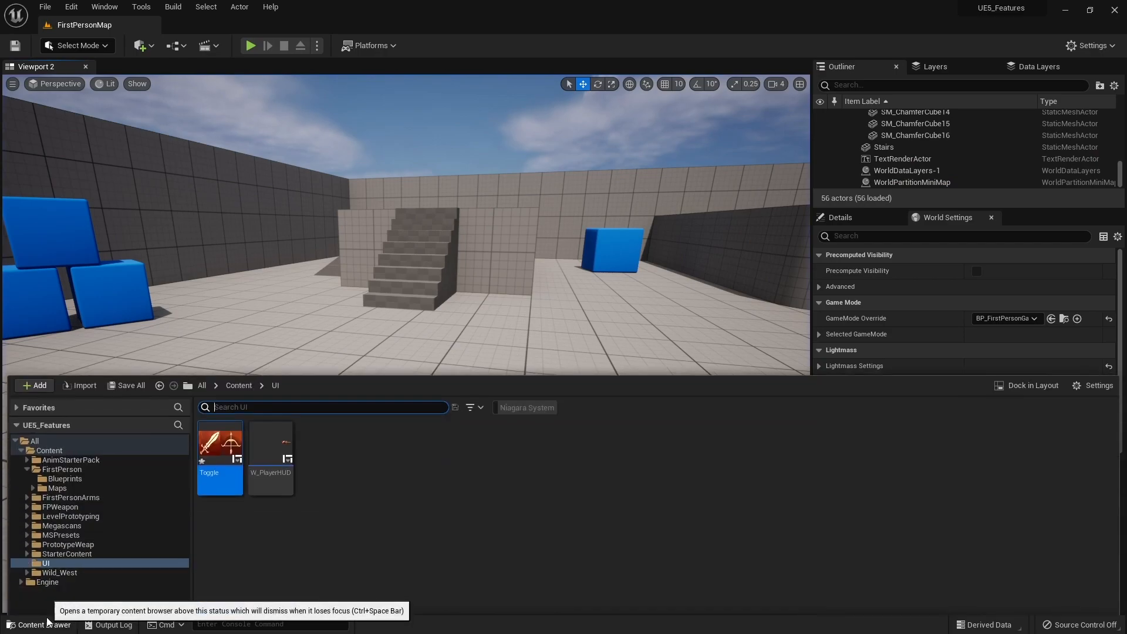
pyautogui.doubleClick(212, 452)
pyautogui.scroll(-3, 675, 270)
pyautogui.rightClick(780, 299)
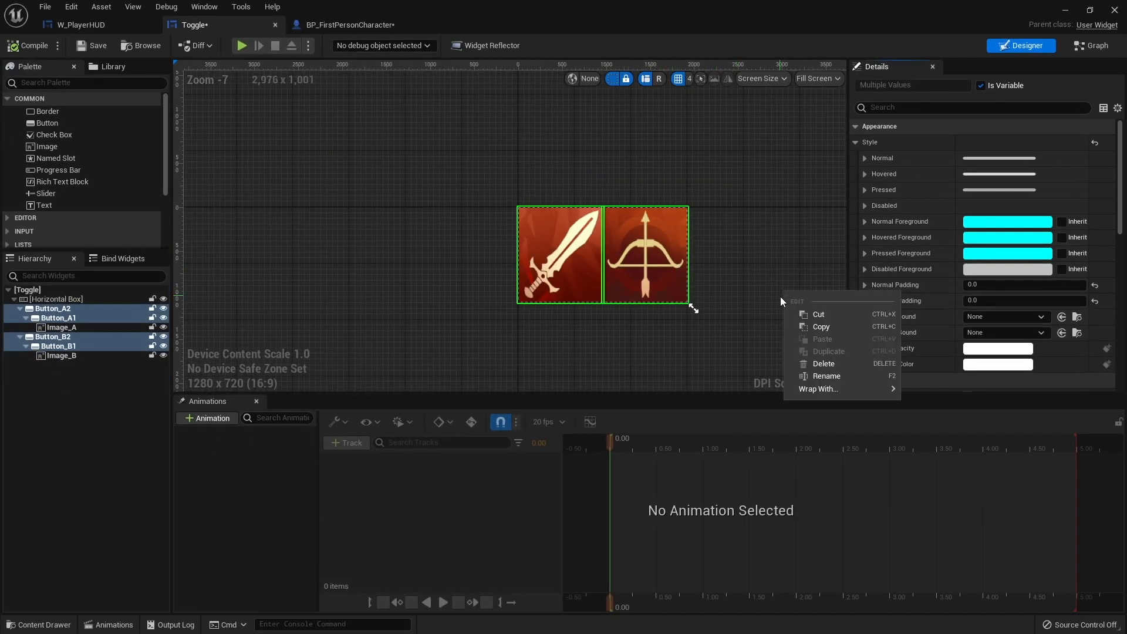
pyautogui.moveTo(780, 297); pyautogui.dragTo(747, 263, button='right')
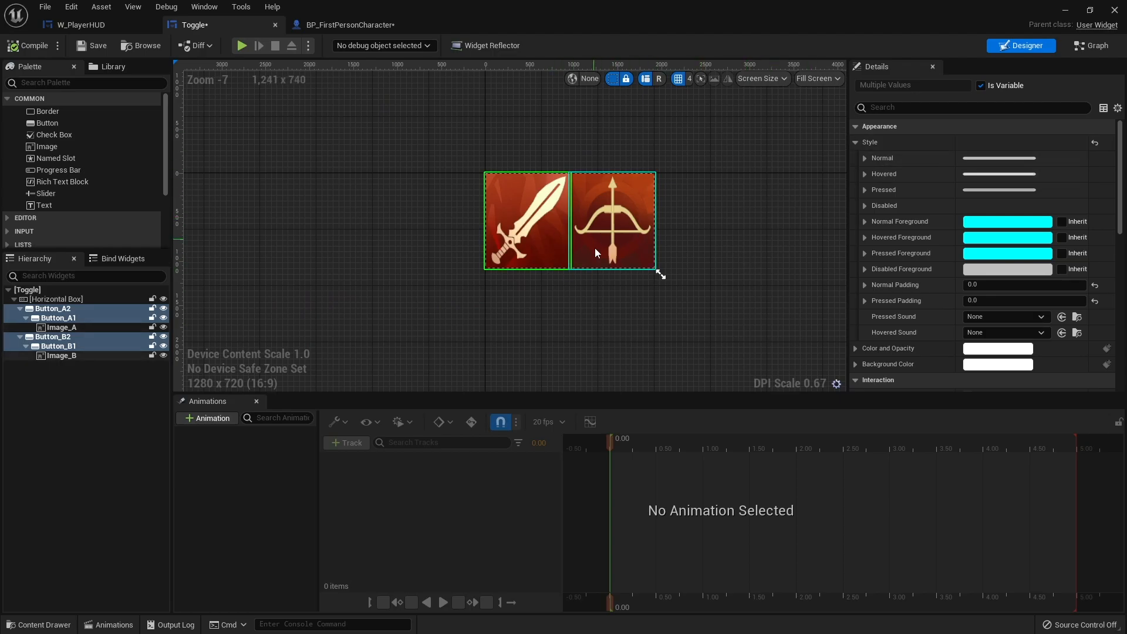
pyautogui.click(605, 307)
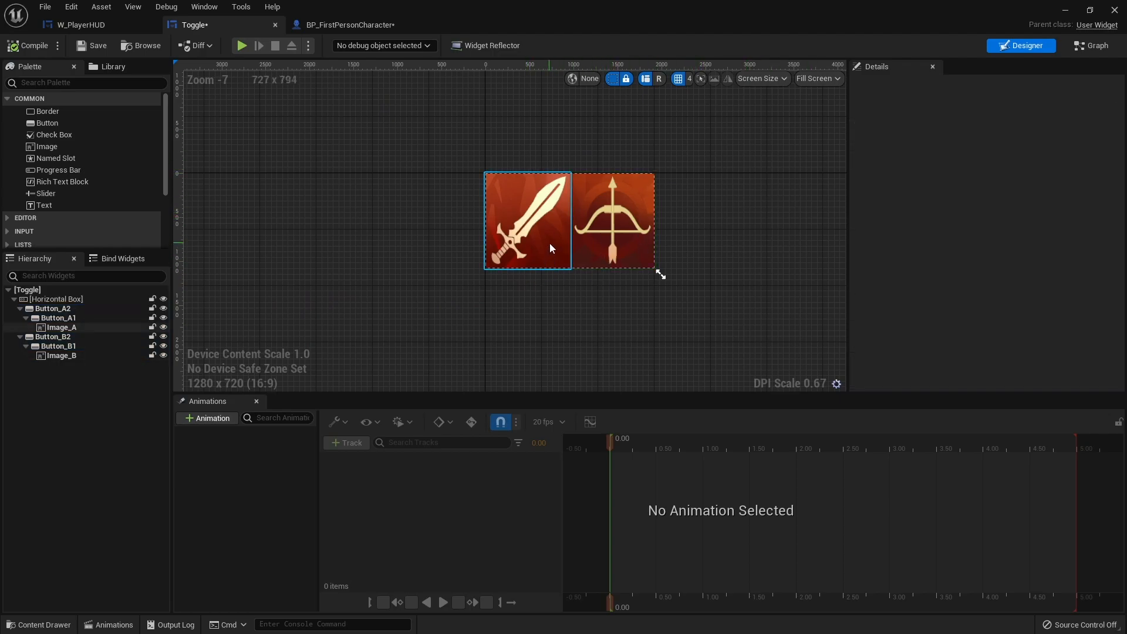
pyautogui.click(1091, 47)
pyautogui.moveTo(610, 109); pyautogui.dragTo(459, 148, button='right')
pyautogui.moveTo(403, 137); pyautogui.dragTo(844, 331)
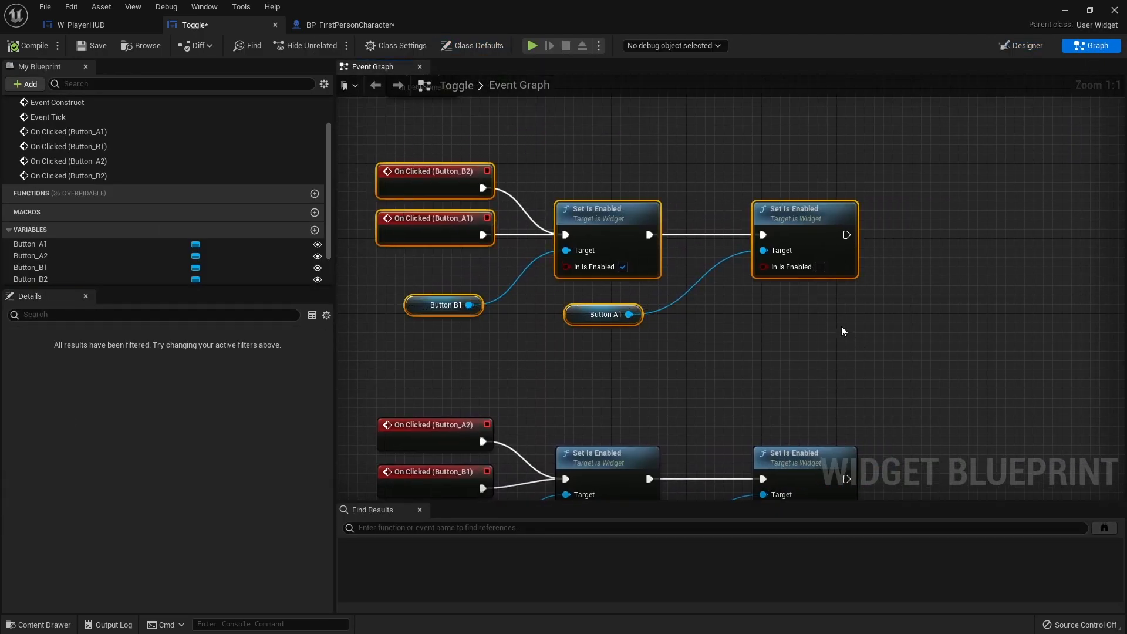
pyautogui.click(545, 337)
# Add a Boolean variable named IsASelected to the Toggle widget
pyautogui.click(314, 229)
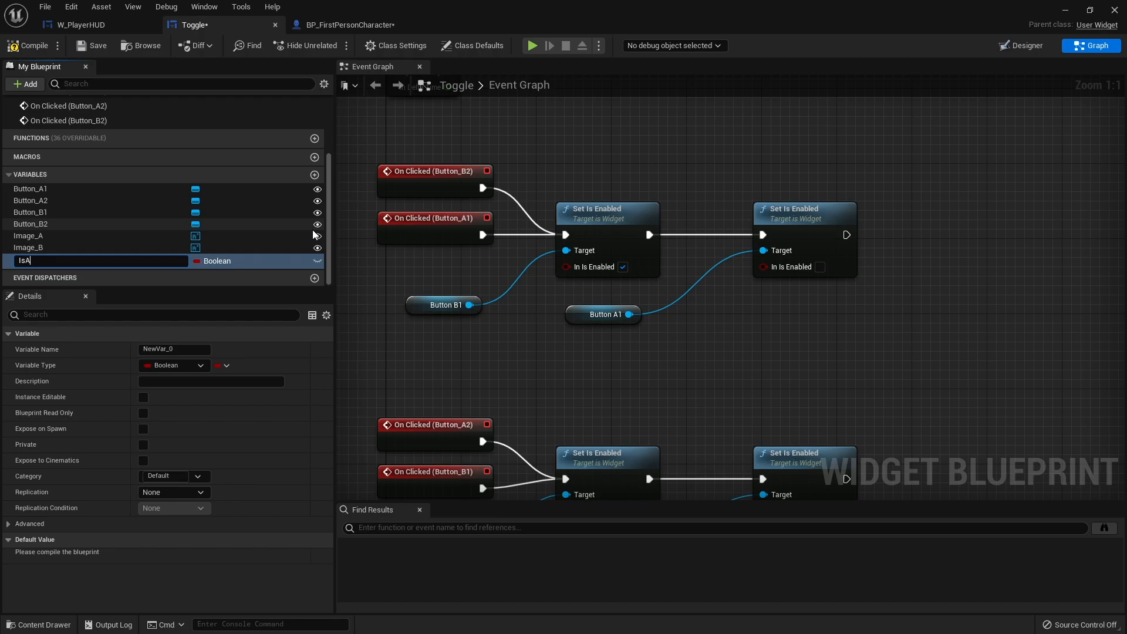
pyautogui.write('IsASelected')
pyautogui.press('Return')
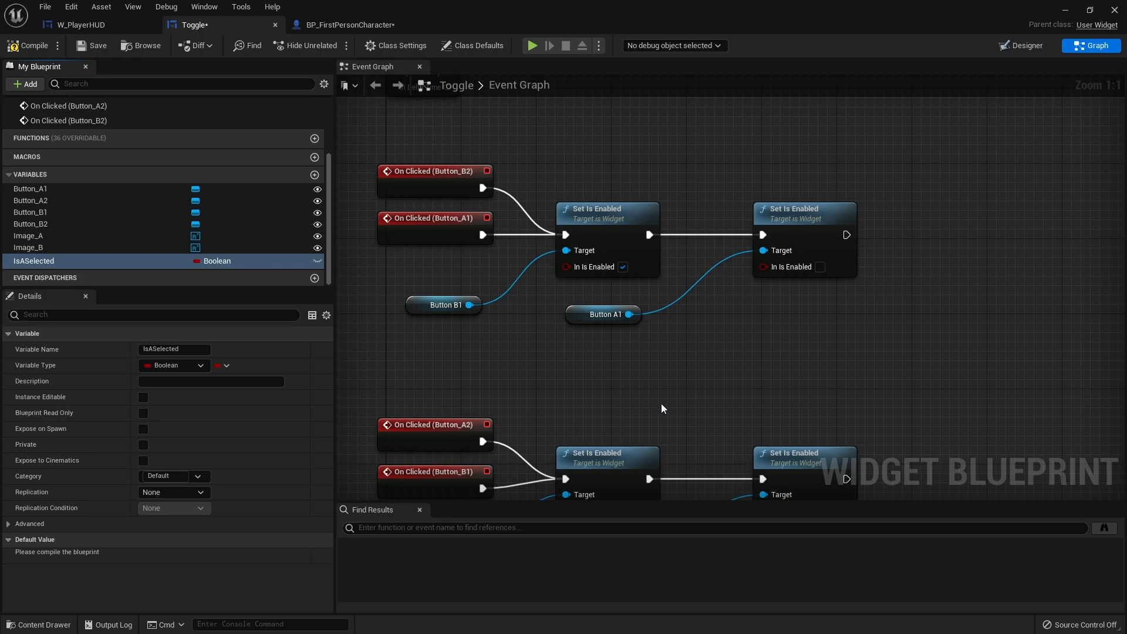
# Add a Set IsASelected node at the end of the upper chain, after its second Set Is Enabled node, leaving it false
pyautogui.moveTo(83, 264); pyautogui.dragTo(888, 229)
pyautogui.moveTo(934, 299); pyautogui.dragTo(799, 298, button='right')
pyautogui.moveTo(800, 247); pyautogui.dragTo(866, 249)
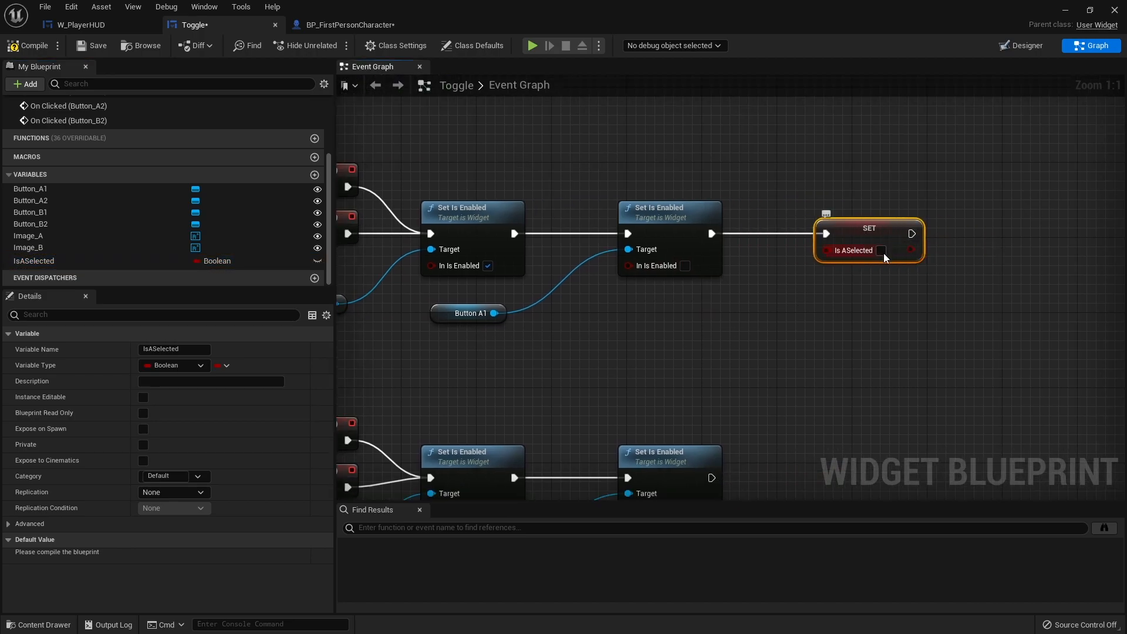
# Add a Set IsASelected node with the value true at the end of the lower chain and align it with the other nodes
pyautogui.moveTo(788, 404); pyautogui.dragTo(783, 290, button='right')
pyautogui.moveTo(61, 263); pyautogui.dragTo(708, 366)
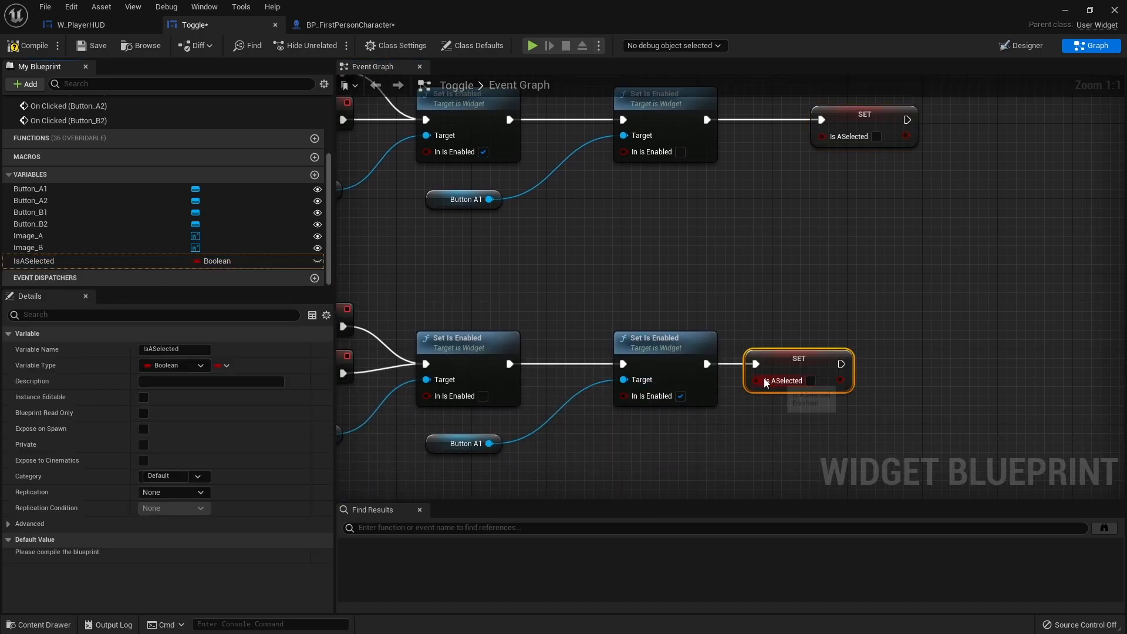
pyautogui.click(811, 381)
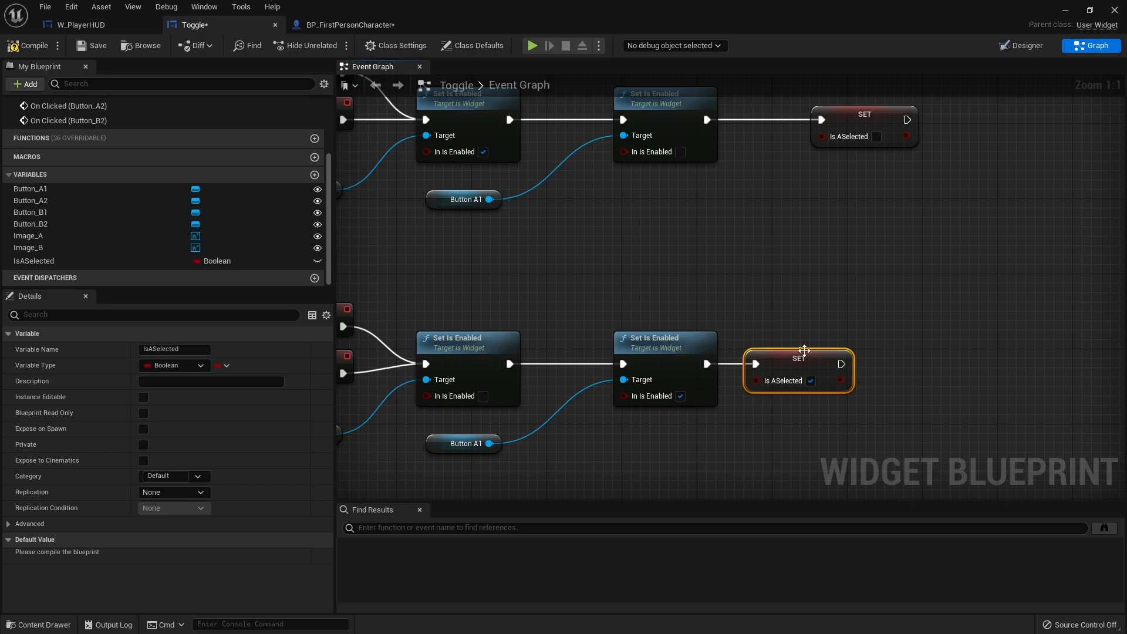
pyautogui.moveTo(803, 351); pyautogui.dragTo(841, 352)
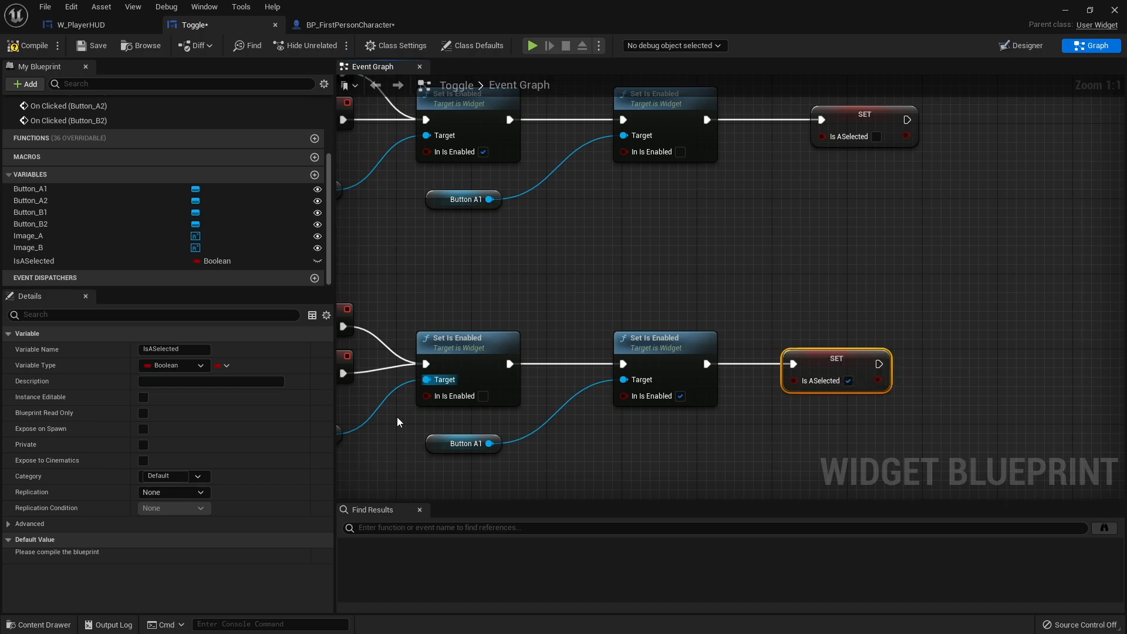
pyautogui.moveTo(398, 421); pyautogui.dragTo(270, 377, button='right')
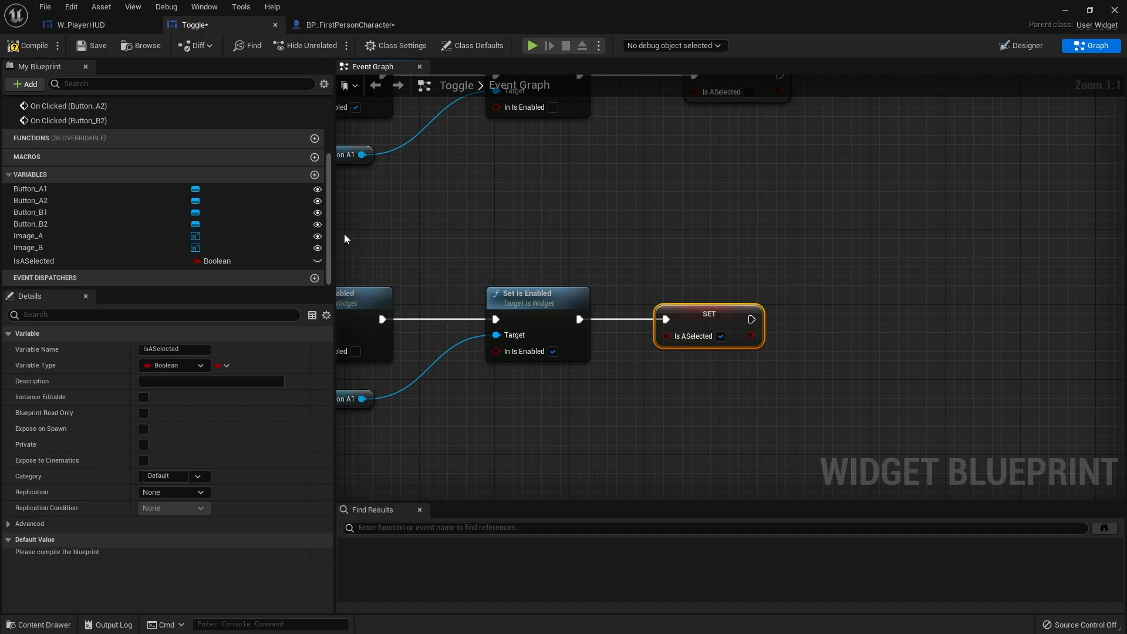
# Create an event dispatcher named OnToggleChanged with a Boolean input named IsA, and compile the widget
pyautogui.click(314, 278)
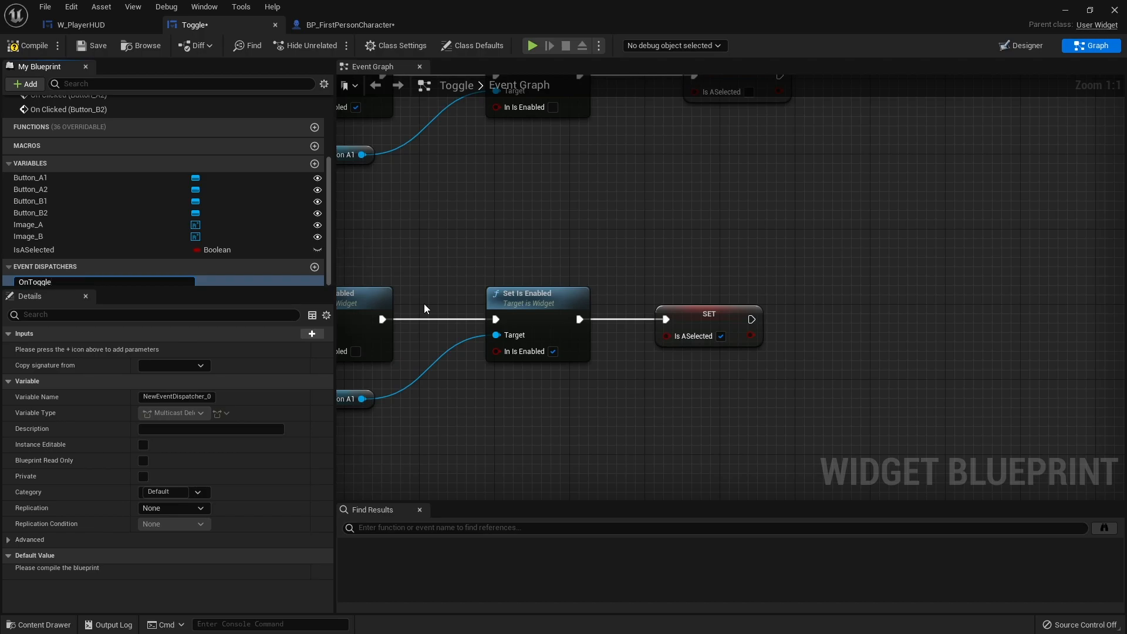
pyautogui.write('OnToggleChanged')
pyautogui.press('Return')
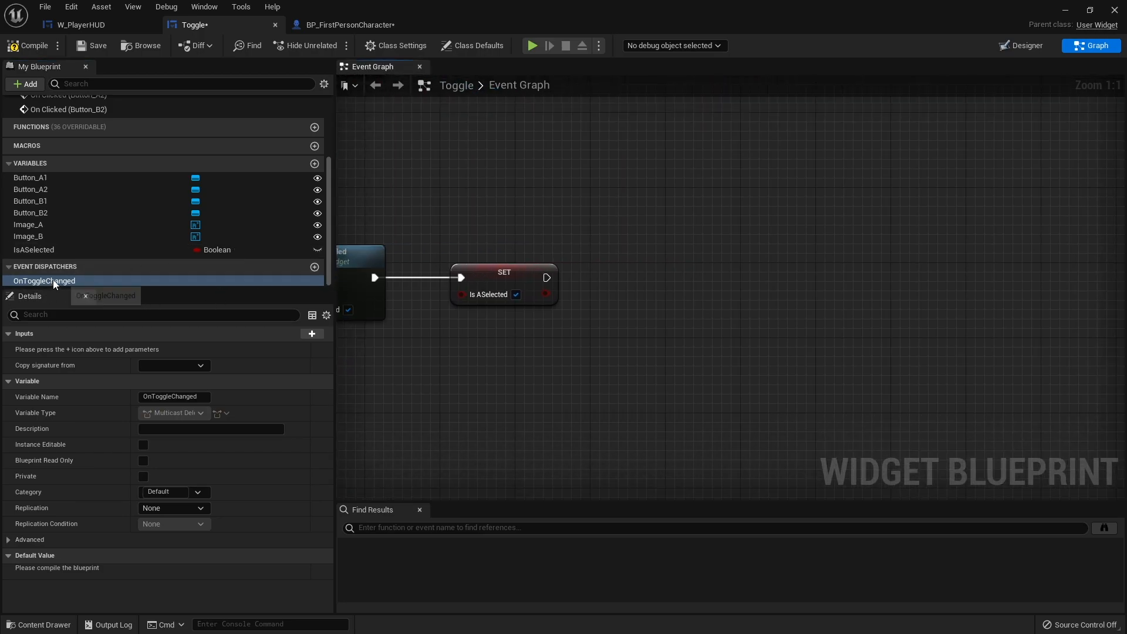
pyautogui.click(311, 334)
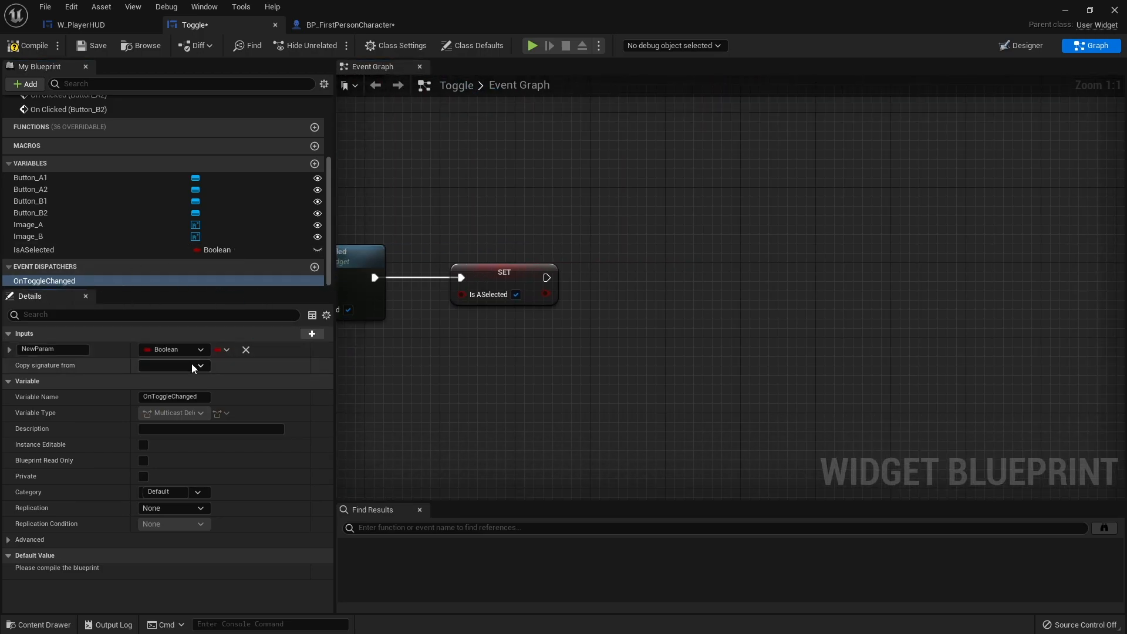
pyautogui.click(71, 349)
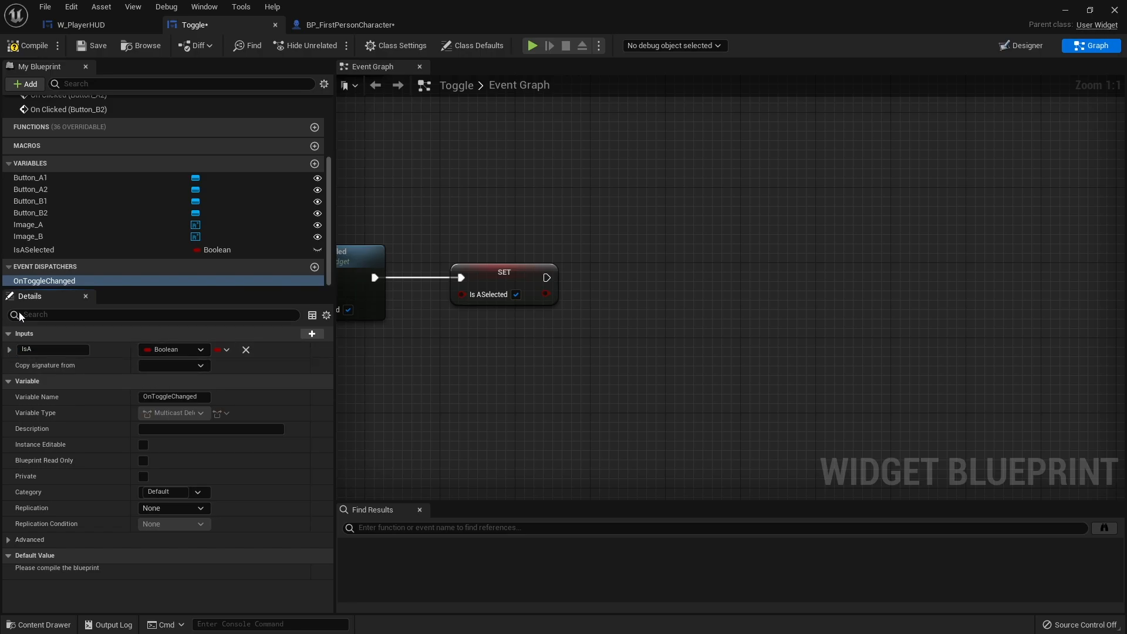
pyautogui.click(36, 46)
# Call OnToggleChanged after the lower chain's Set IsASelected node and connect that node's Boolean output to Is A
pyautogui.moveTo(67, 282); pyautogui.dragTo(547, 277)
pyautogui.click(610, 254)
pyautogui.moveTo(649, 261); pyautogui.dragTo(659, 270)
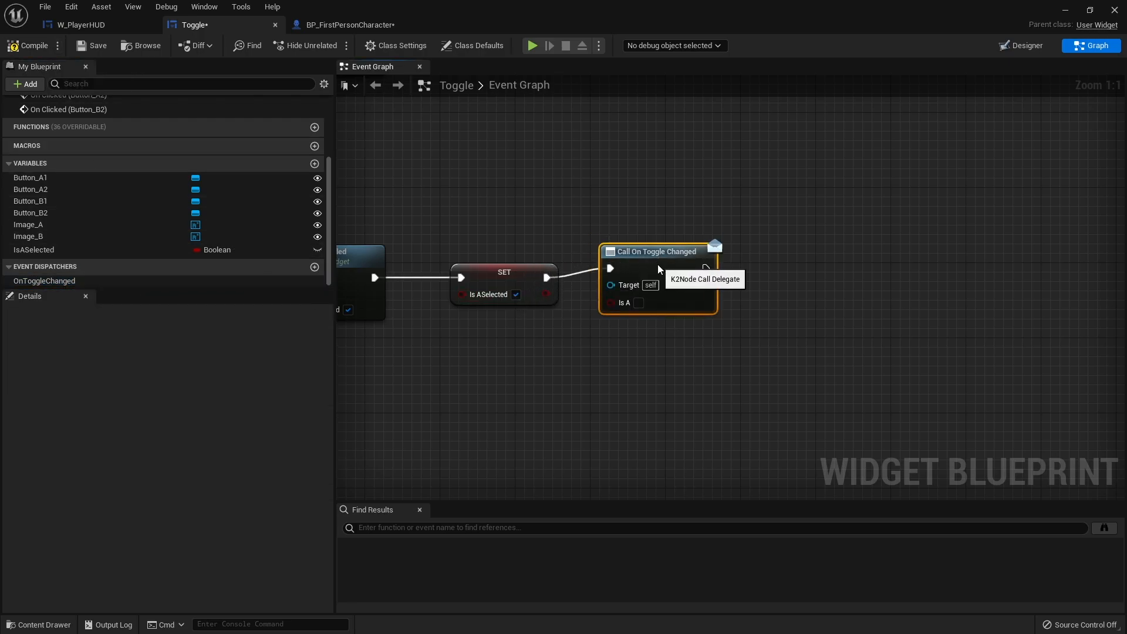
pyautogui.moveTo(611, 303); pyautogui.dragTo(546, 294)
pyautogui.moveTo(636, 276); pyautogui.dragTo(648, 275)
# Call OnToggleChanged after the upper chain's Set IsASelected node with its Boolean output feeding Is A, and compile the widget
pyautogui.moveTo(637, 205); pyautogui.dragTo(654, 422, button='right')
pyautogui.moveTo(66, 285); pyautogui.dragTo(648, 223)
pyautogui.click(674, 263)
pyautogui.moveTo(657, 286); pyautogui.dragTo(655, 251)
pyautogui.moveTo(624, 332); pyautogui.dragTo(706, 336, button='right')
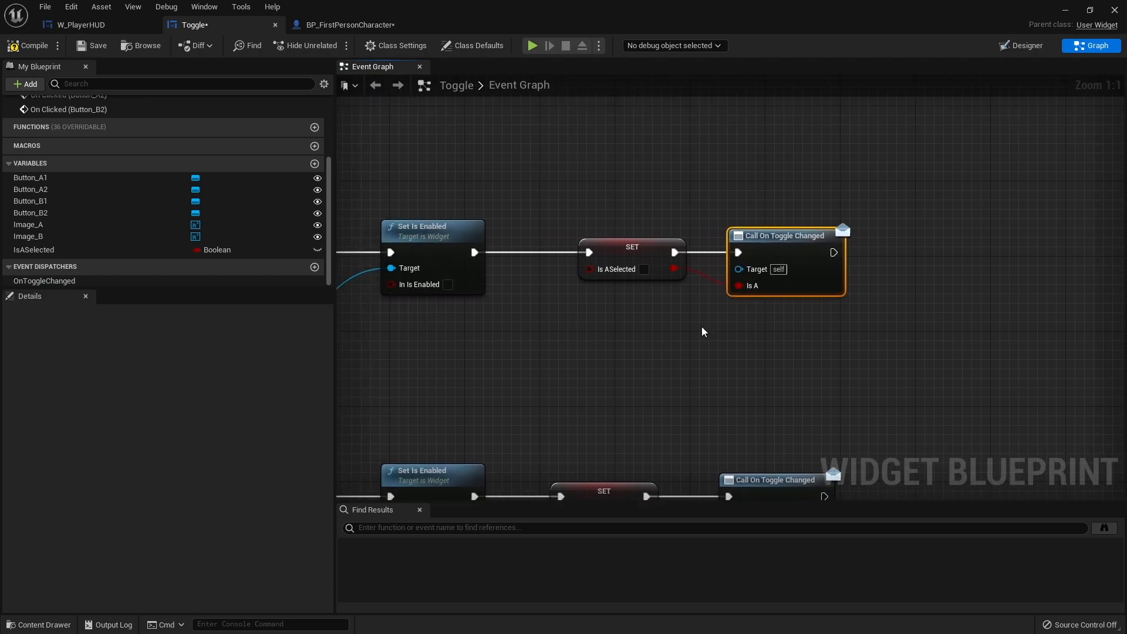
pyautogui.click(37, 51)
pyautogui.scroll(-3, 712, 238)
pyautogui.moveTo(678, 237); pyautogui.dragTo(769, 257, button='right')
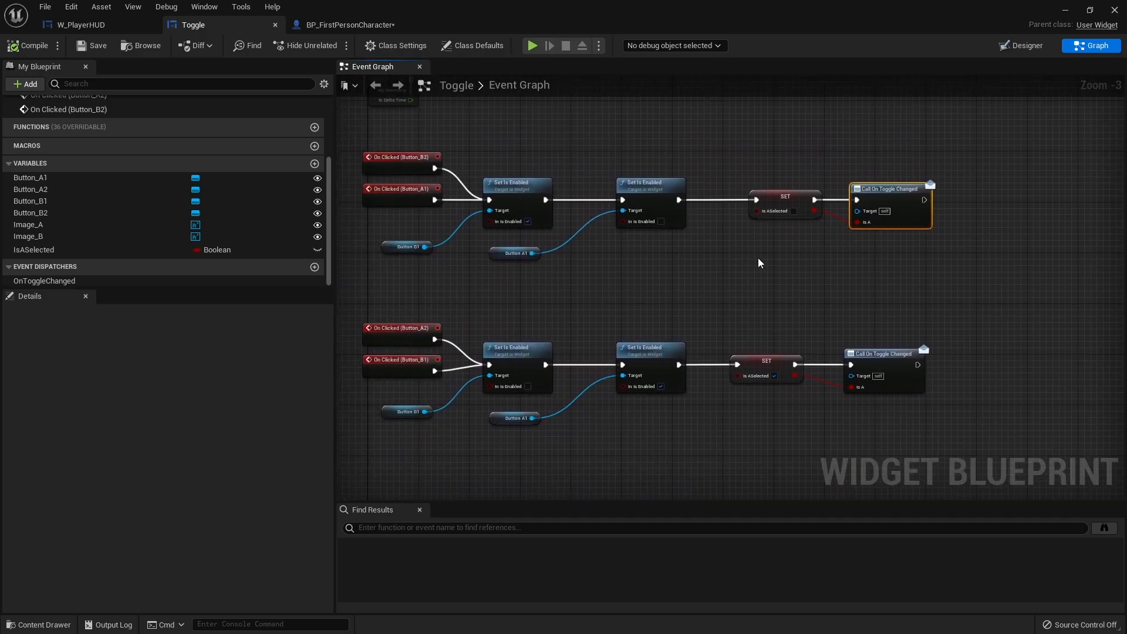
# In W_PlayerHUD, add an On Toggle Changed event for the Toggle widget
pyautogui.click(109, 26)
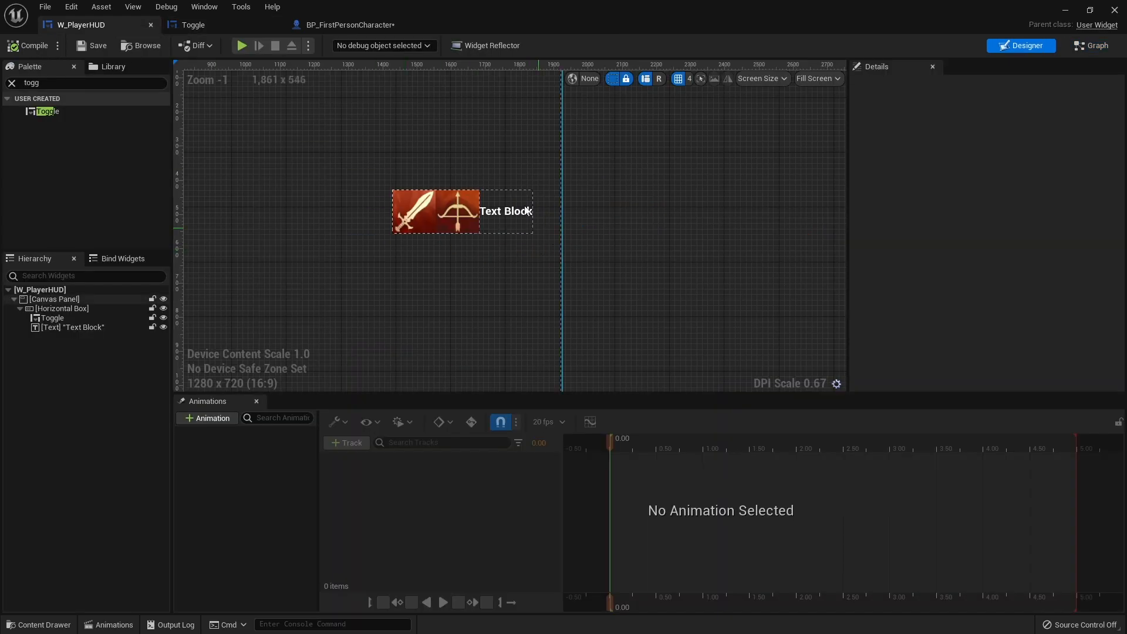
pyautogui.click(435, 217)
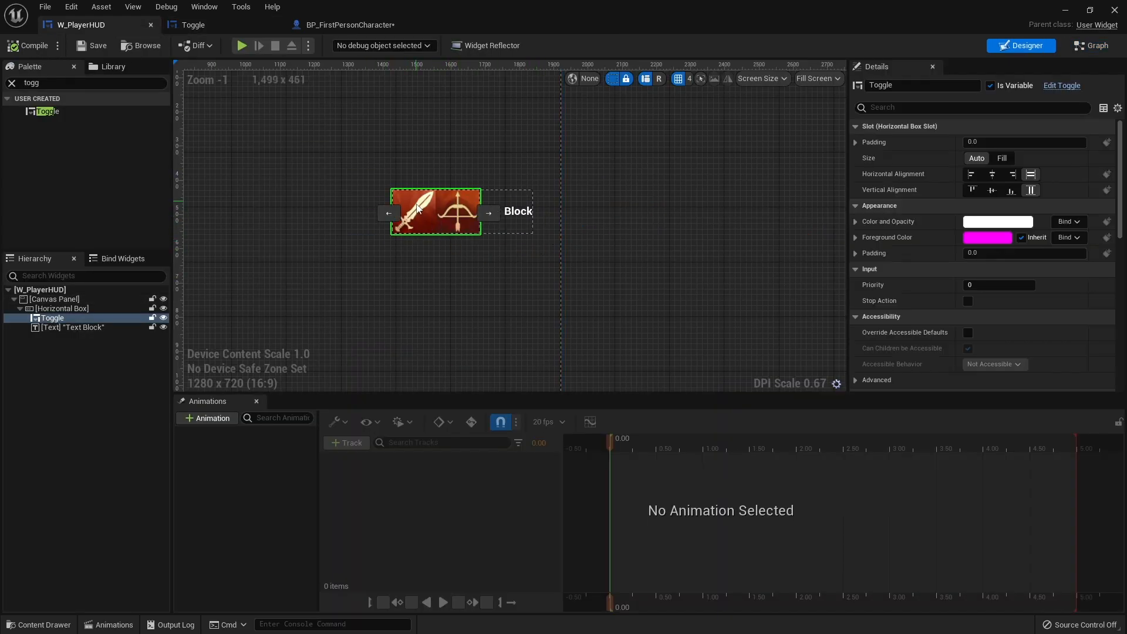
pyautogui.scroll(-5, 944, 290)
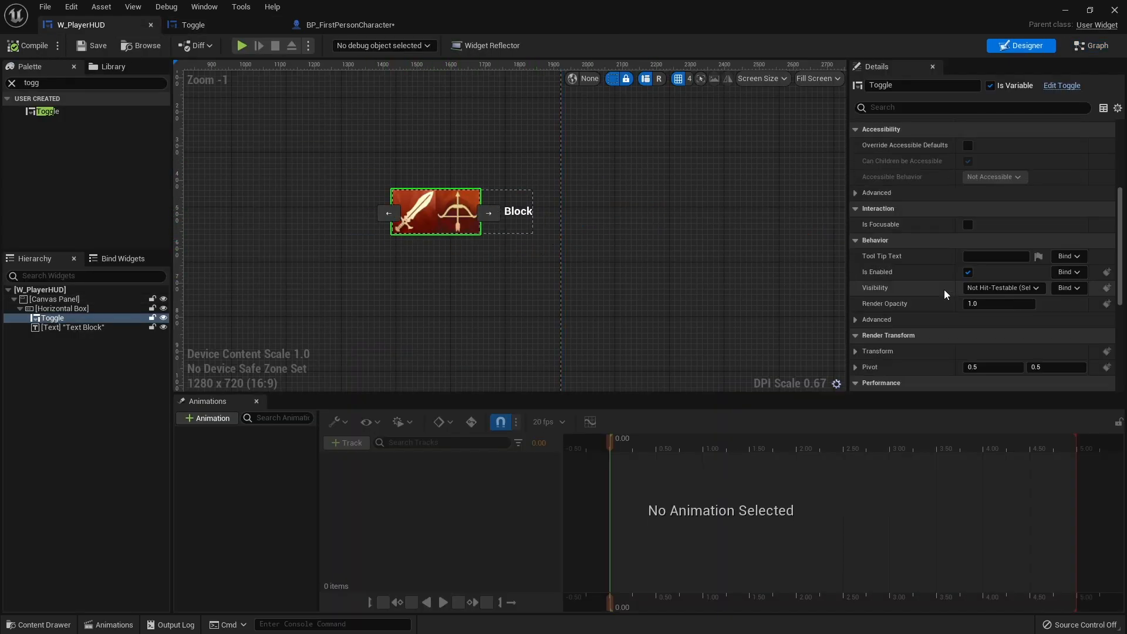
pyautogui.scroll(-2, 944, 290)
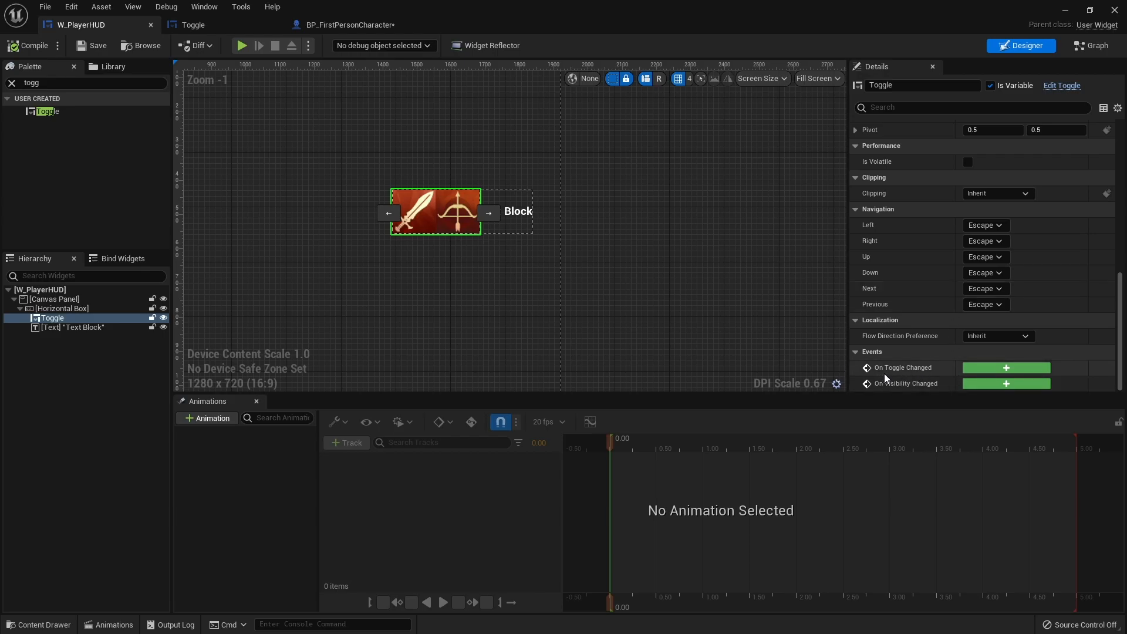
pyautogui.click(993, 369)
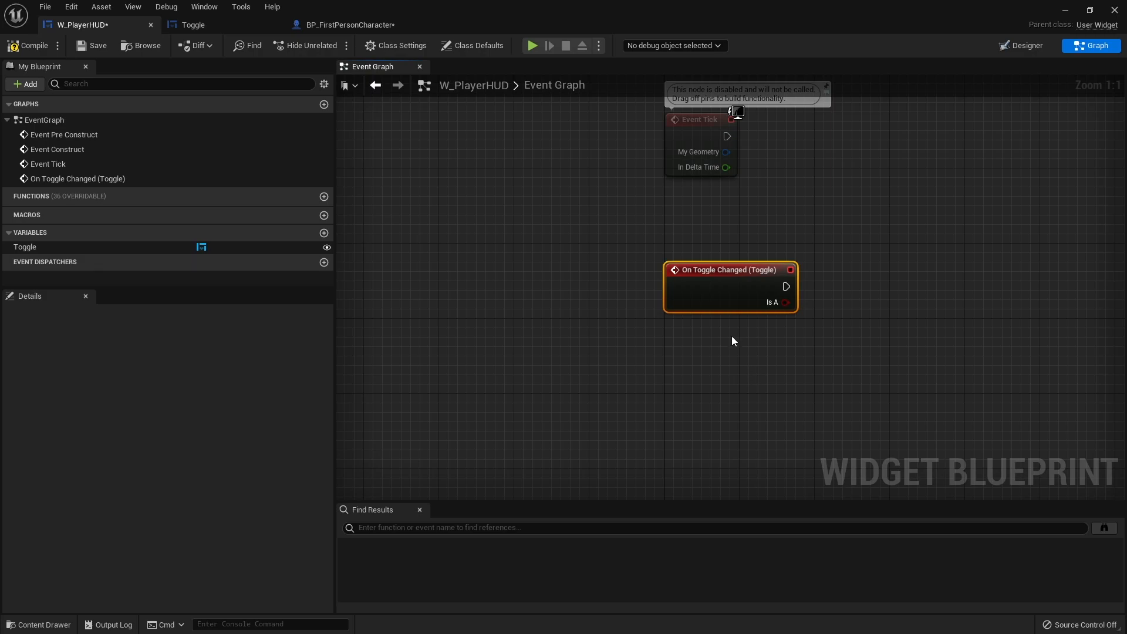
# Expose the HUD's text block as a variable in the Designer and return to the Event Graph
pyautogui.click(1024, 46)
pyautogui.scroll(7, 656, 258)
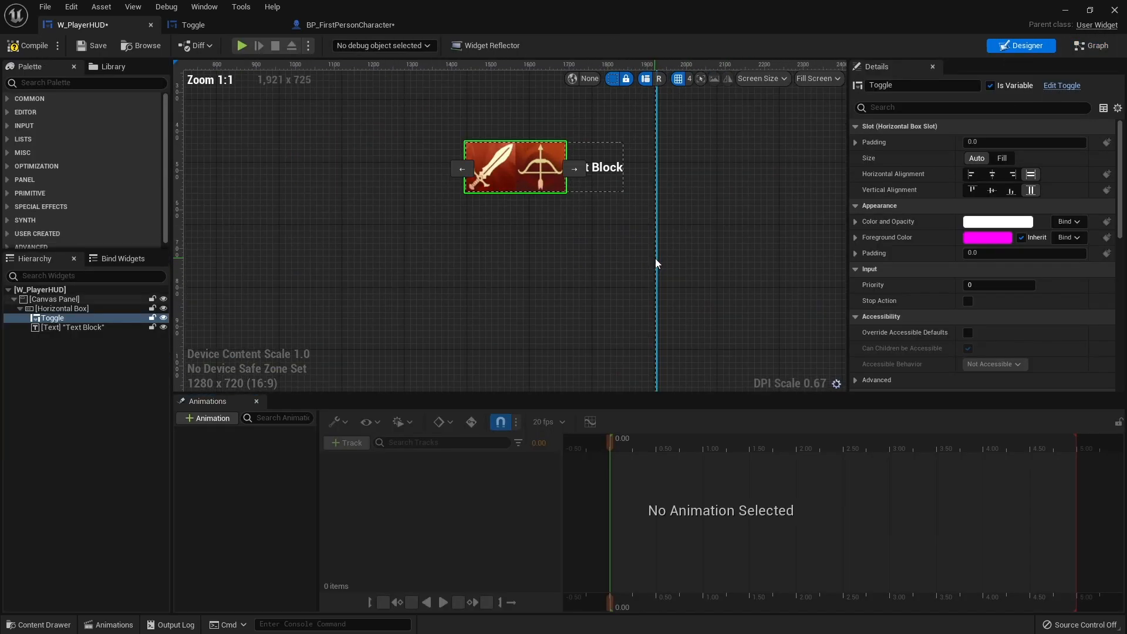
pyautogui.click(586, 104)
pyautogui.click(991, 86)
pyautogui.click(1092, 45)
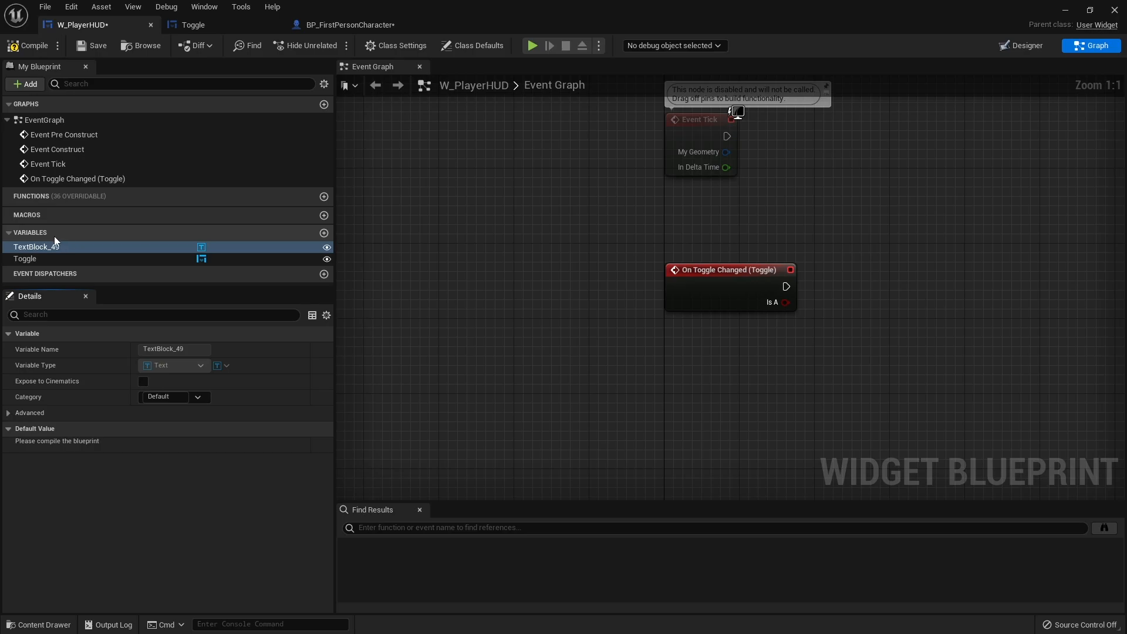
# Get the TextBlock_49 variable, add a SetText (Text) node from it, and run that node from the On Toggle Changed event
pyautogui.moveTo(43, 249); pyautogui.dragTo(766, 220)
pyautogui.click(774, 230)
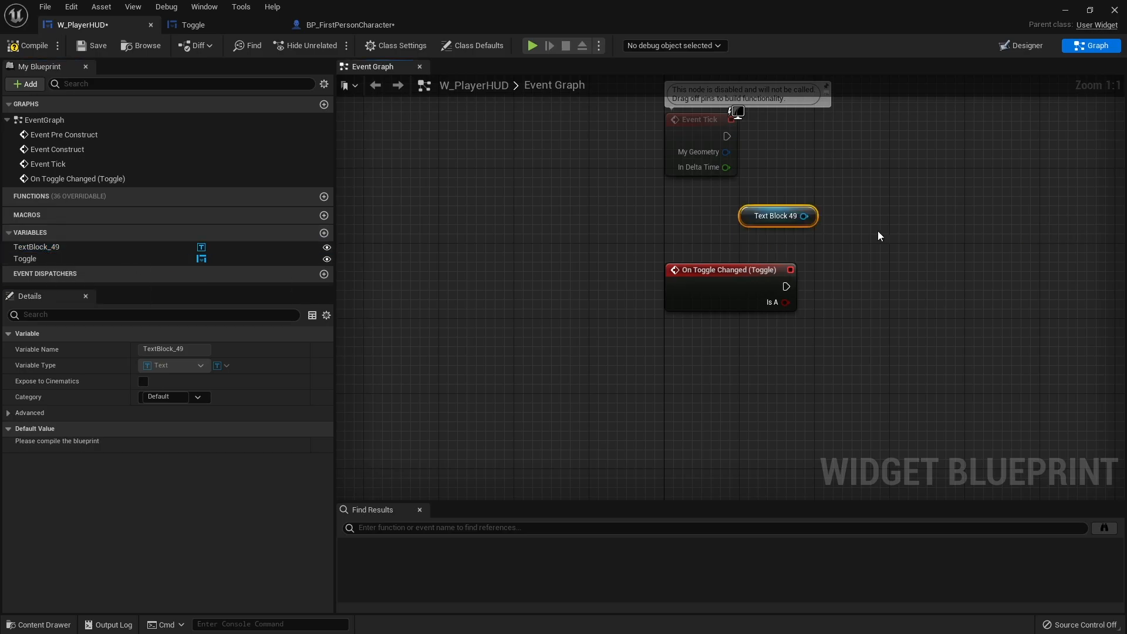
pyautogui.moveTo(881, 235); pyautogui.dragTo(685, 252, button='right')
pyautogui.moveTo(609, 232); pyautogui.dragTo(803, 298)
pyautogui.write('set text')
pyautogui.press('Down')
pyautogui.press('Return')
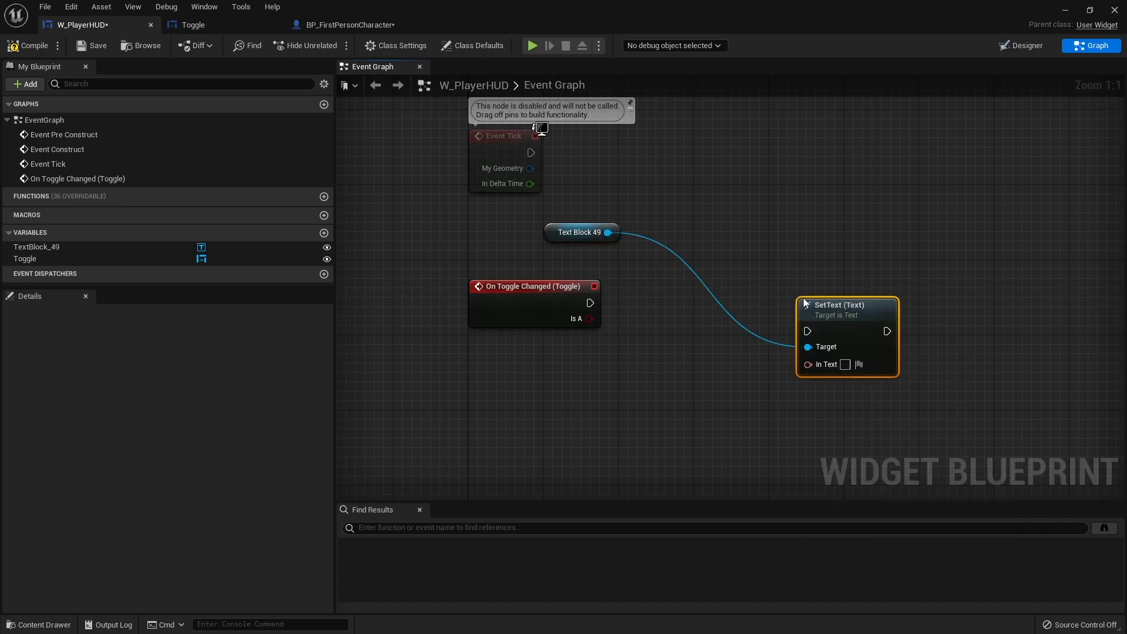
pyautogui.moveTo(809, 331); pyautogui.dragTo(590, 303)
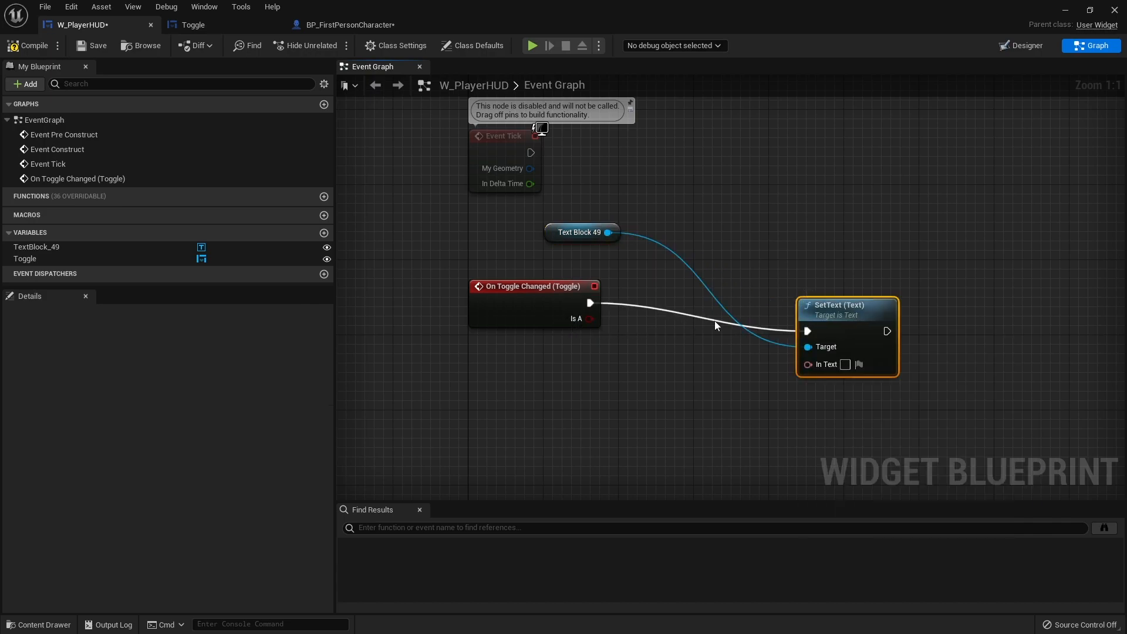
# Feed the SetText node's In Text from a new Select node indexed by the On Toggle Changed event's Is A output
pyautogui.moveTo(840, 307); pyautogui.dragTo(925, 279)
pyautogui.moveTo(909, 342); pyautogui.dragTo(811, 427)
pyautogui.write('se')
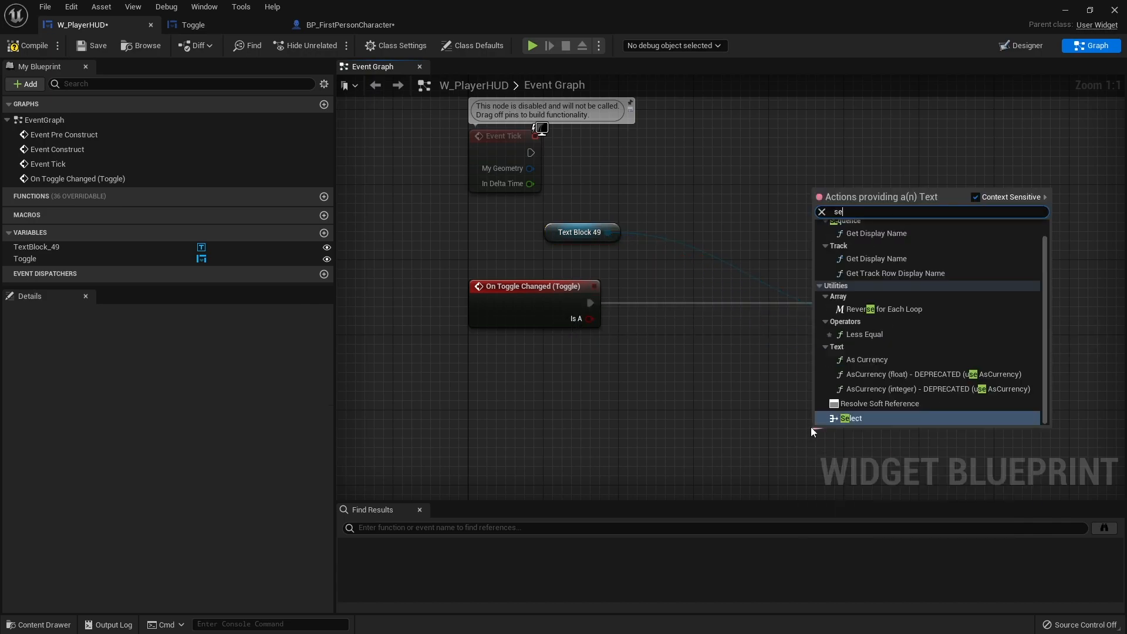
pyautogui.write('lect text')
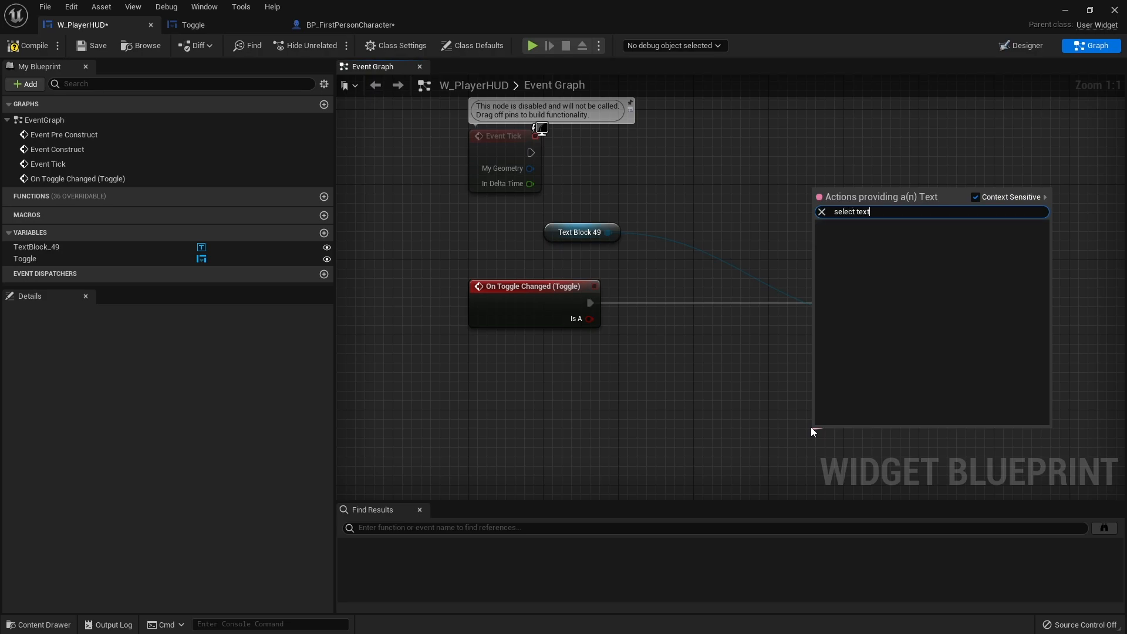
pyautogui.press('BackSpace')
pyautogui.press('BackSpace')
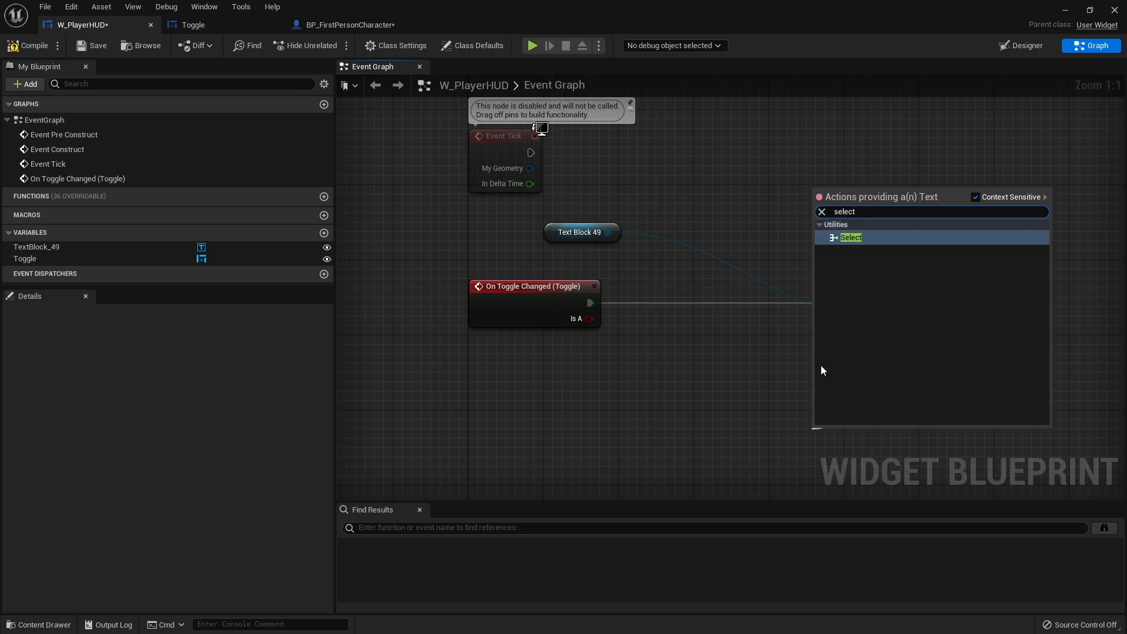
pyautogui.click(858, 242)
pyautogui.moveTo(855, 435); pyautogui.dragTo(713, 350)
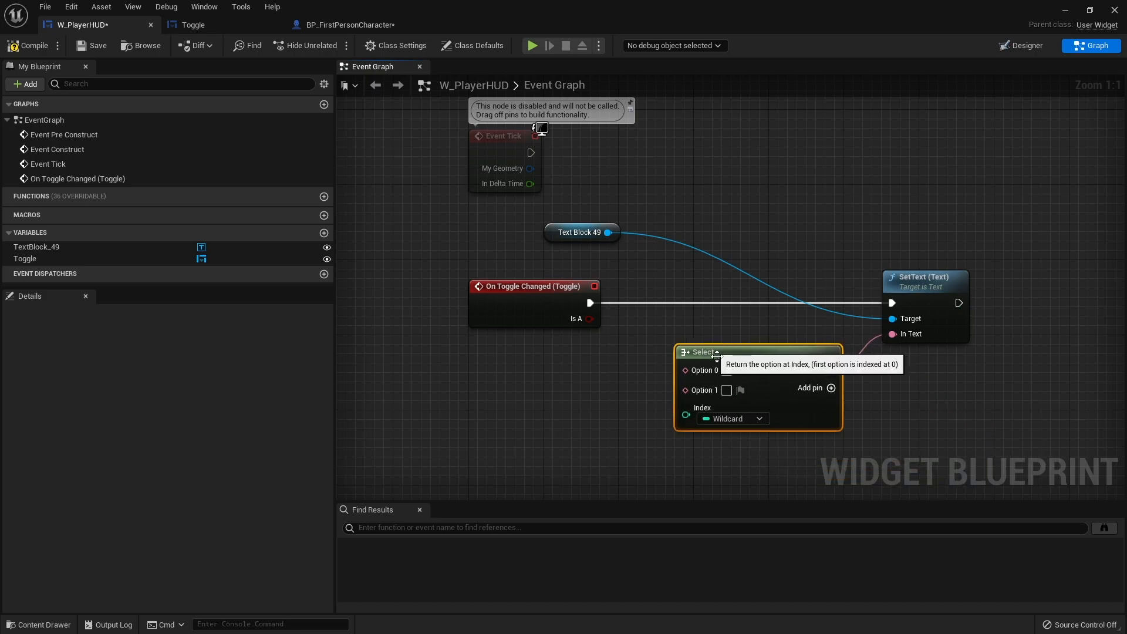
pyautogui.moveTo(686, 415); pyautogui.dragTo(588, 319)
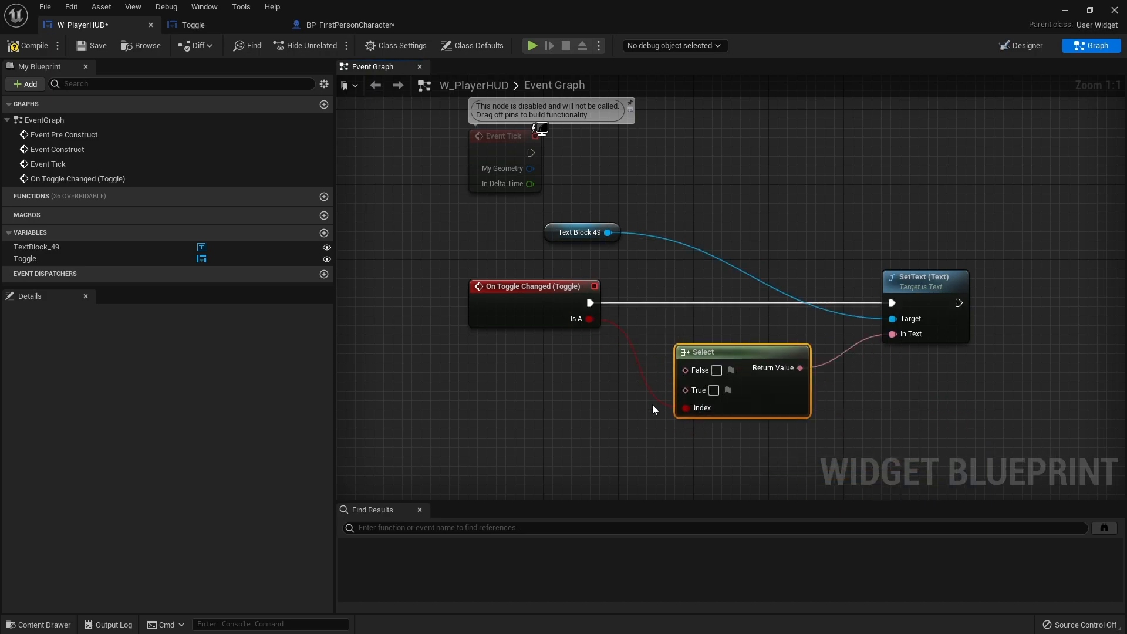
# Set the Select node's True option to Sword and False option to Bow, and compile and save W_PlayerHUD
pyautogui.click(714, 390)
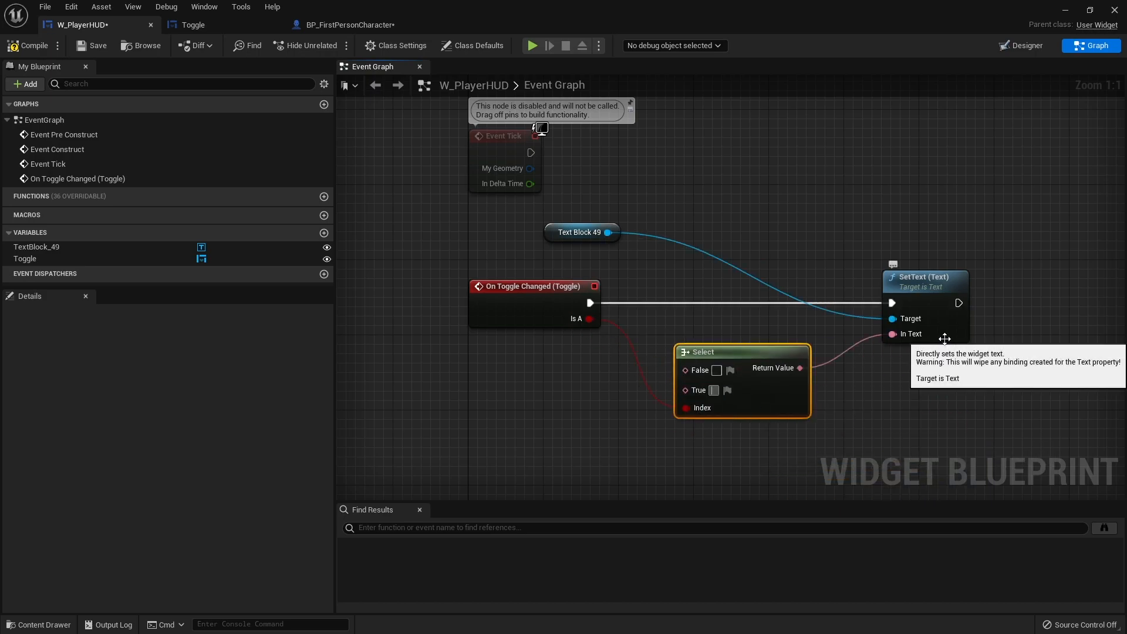
pyautogui.write('Sword')
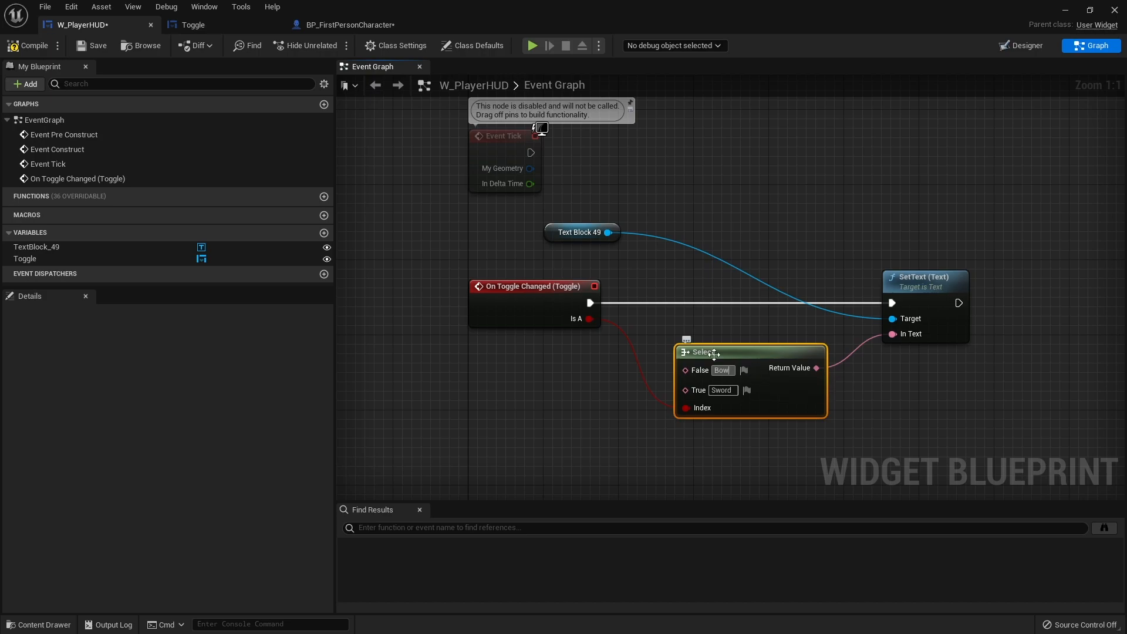
pyautogui.click(27, 46)
pyautogui.click(92, 45)
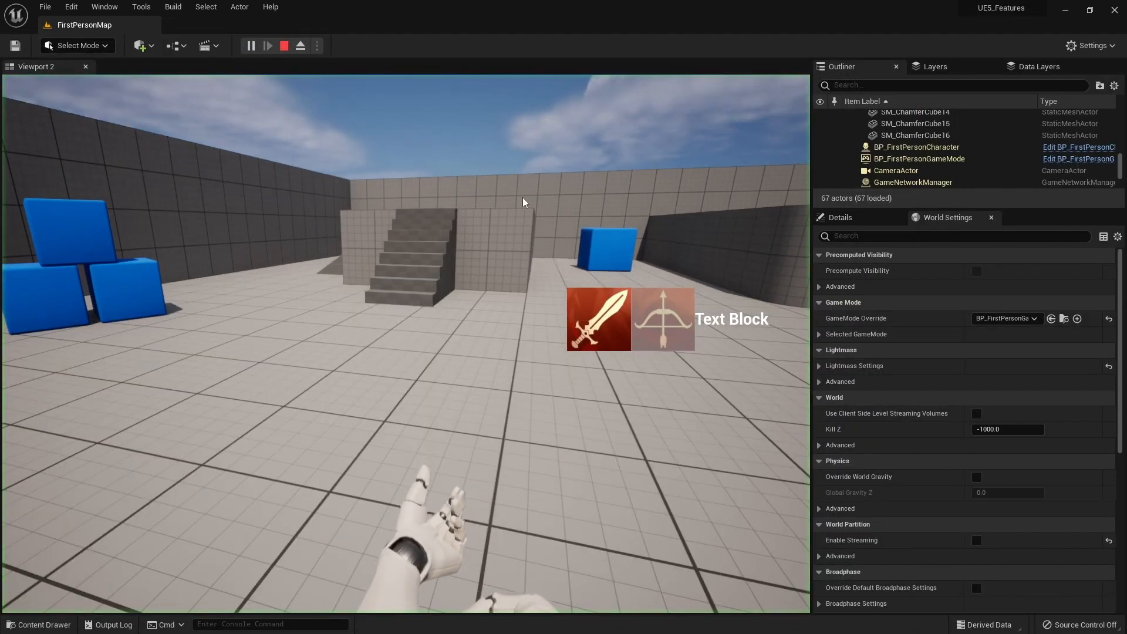
# Test the level by switching the HUD toggle repeatedly between the sword and bow, checking the text beside it, and end the play session
pyautogui.click(678, 319)
pyautogui.click(689, 319)
pyautogui.click(689, 318)
pyautogui.click(688, 318)
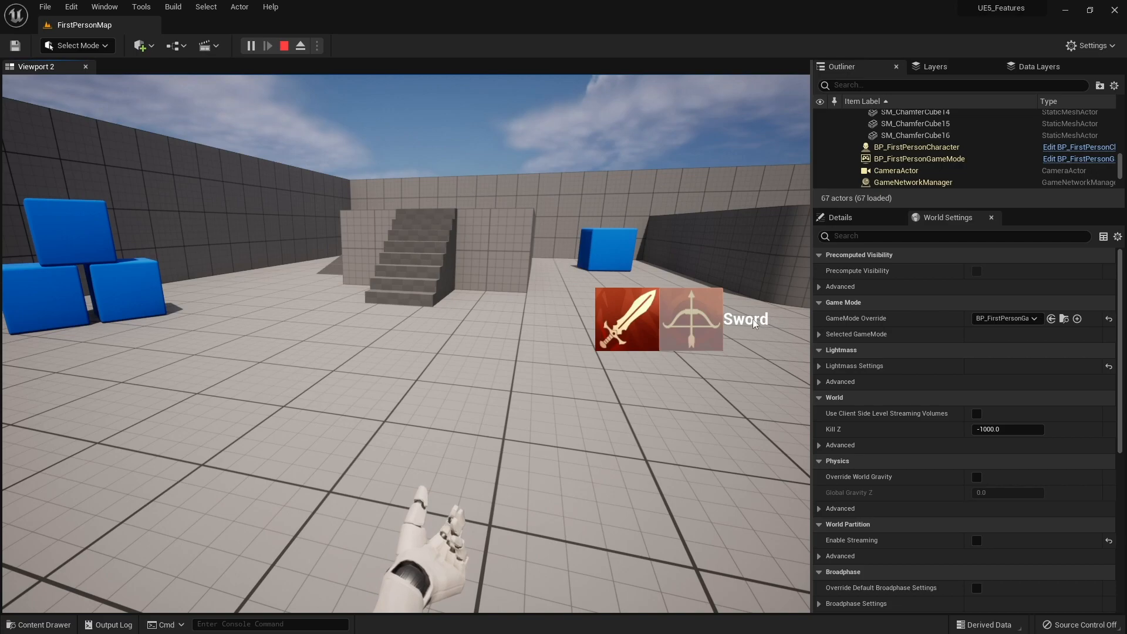
pyautogui.click(700, 320)
pyautogui.click(661, 324)
pyautogui.click(661, 324)
pyautogui.click(660, 325)
pyautogui.click(660, 324)
pyautogui.click(660, 324)
pyautogui.click(661, 324)
pyautogui.click(658, 329)
pyautogui.click(659, 328)
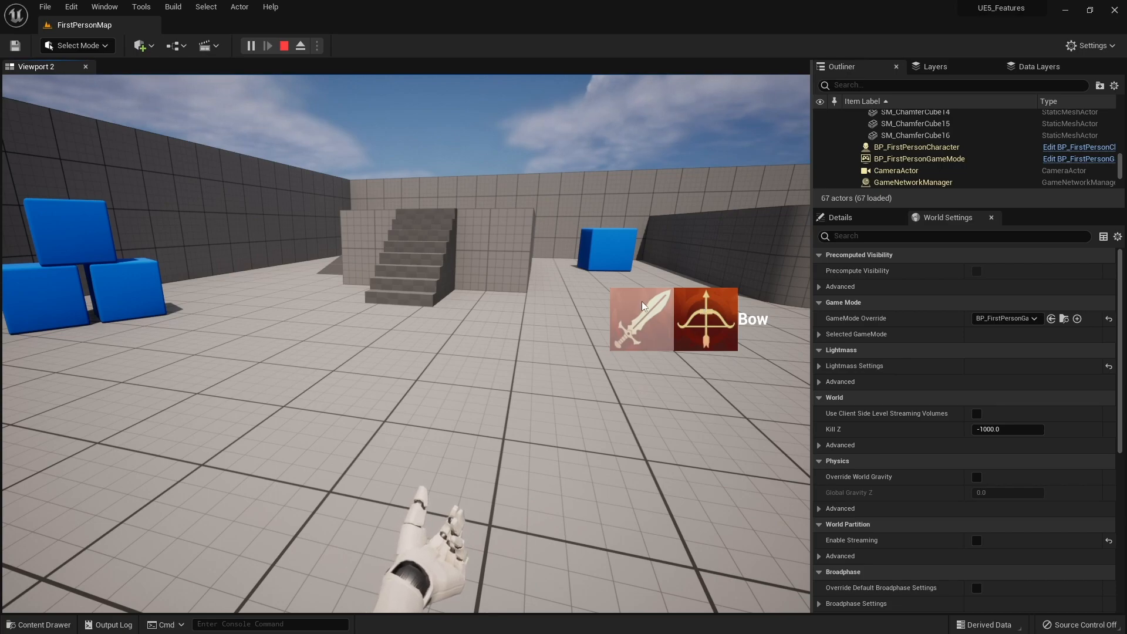
pyautogui.press('Escape')
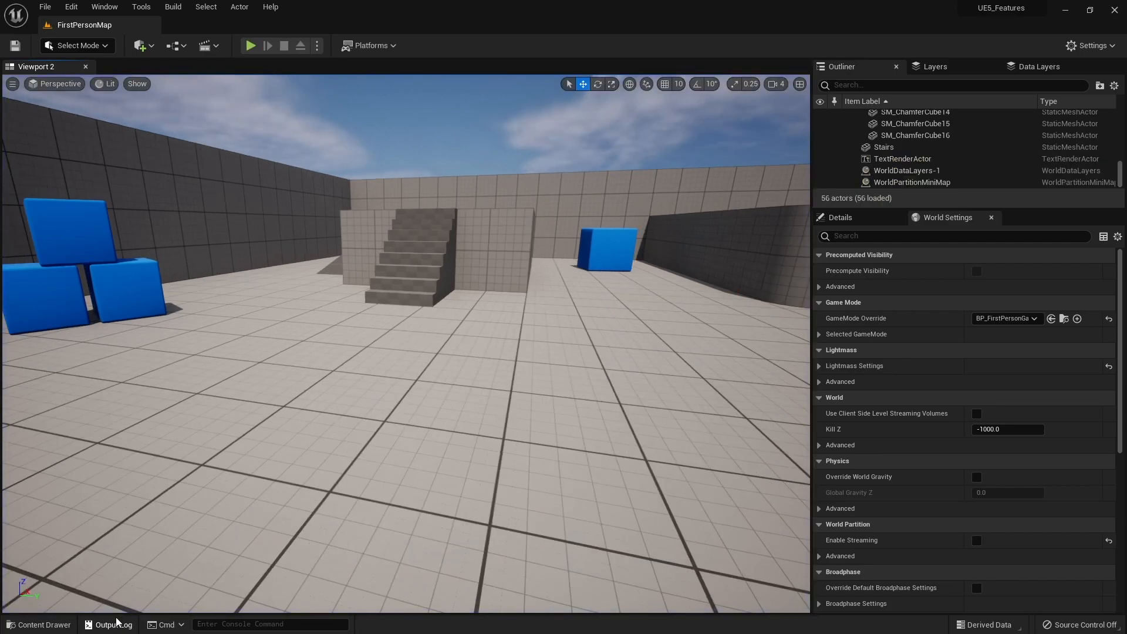
# Reopen the Toggle widget's Event Graph and delete the unused event nodes below Event Pre Construct
pyautogui.click(38, 624)
pyautogui.doubleClick(208, 423)
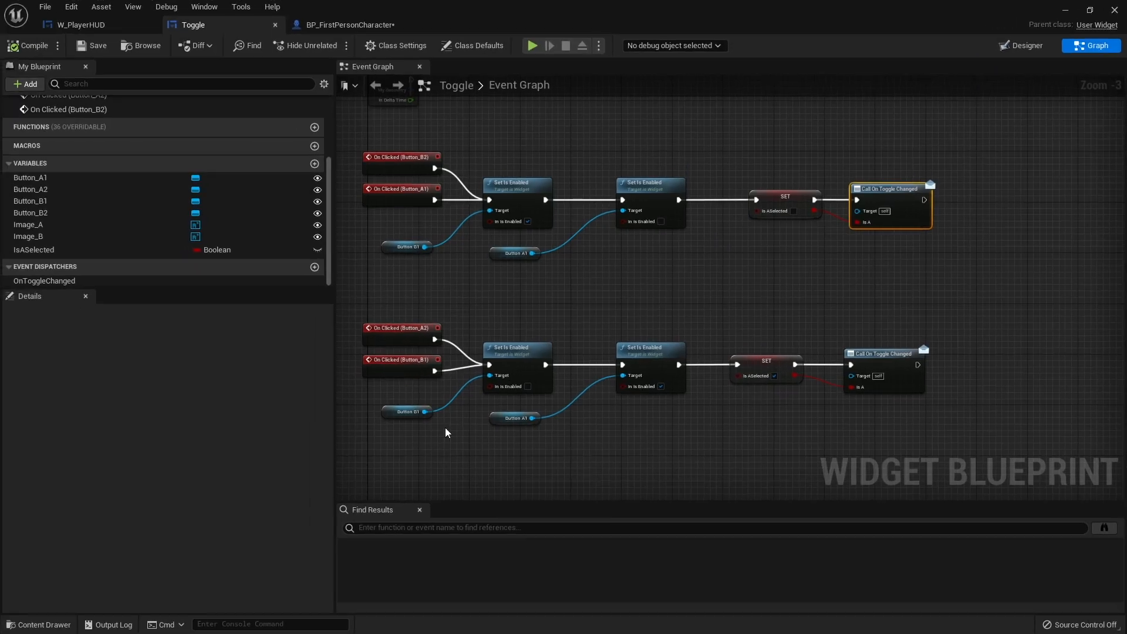
pyautogui.moveTo(492, 285); pyautogui.dragTo(577, 346, button='right')
pyautogui.moveTo(575, 358); pyautogui.dragTo(420, 231)
pyautogui.press('Delete')
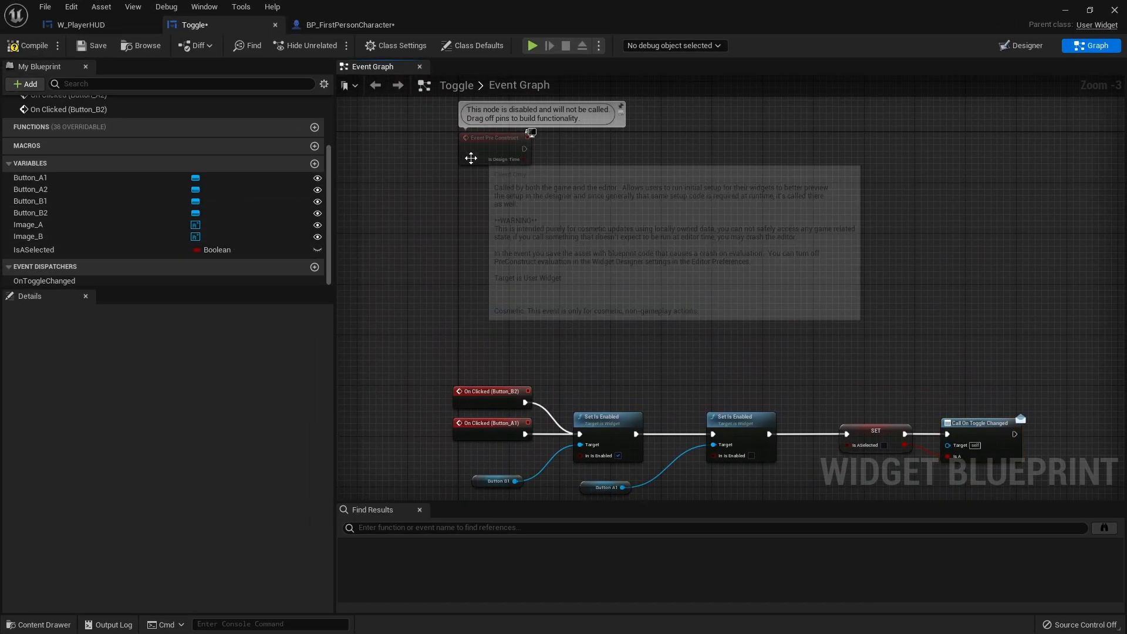
# Add a variable named ImageA to the Toggle widget and open its type selection
pyautogui.click(315, 163)
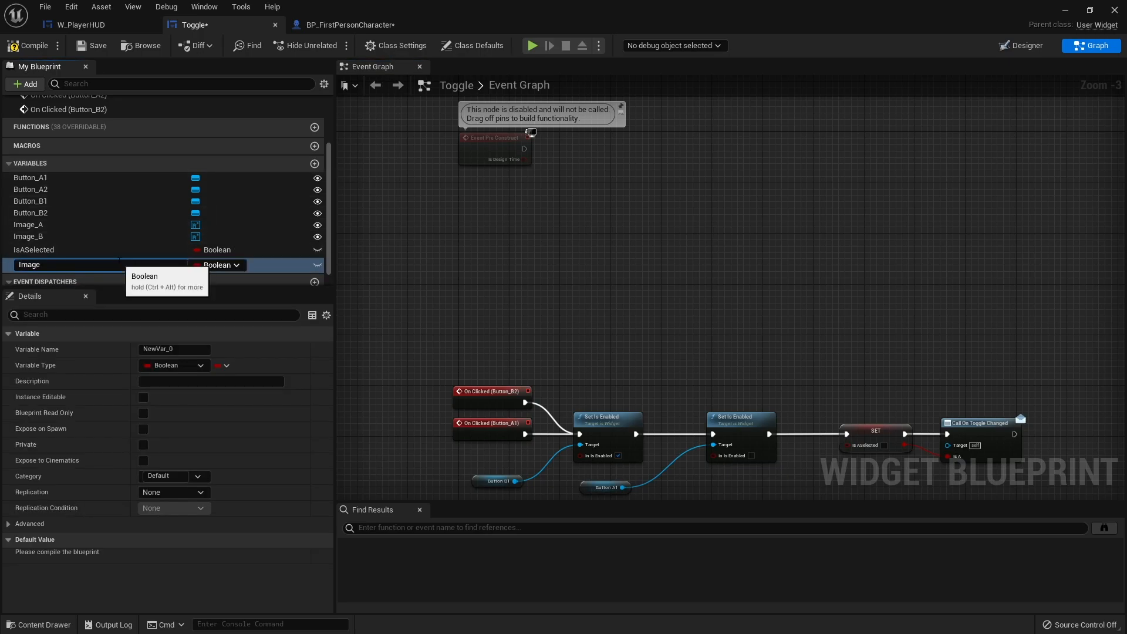
pyautogui.write('ImageA')
pyautogui.press('Return')
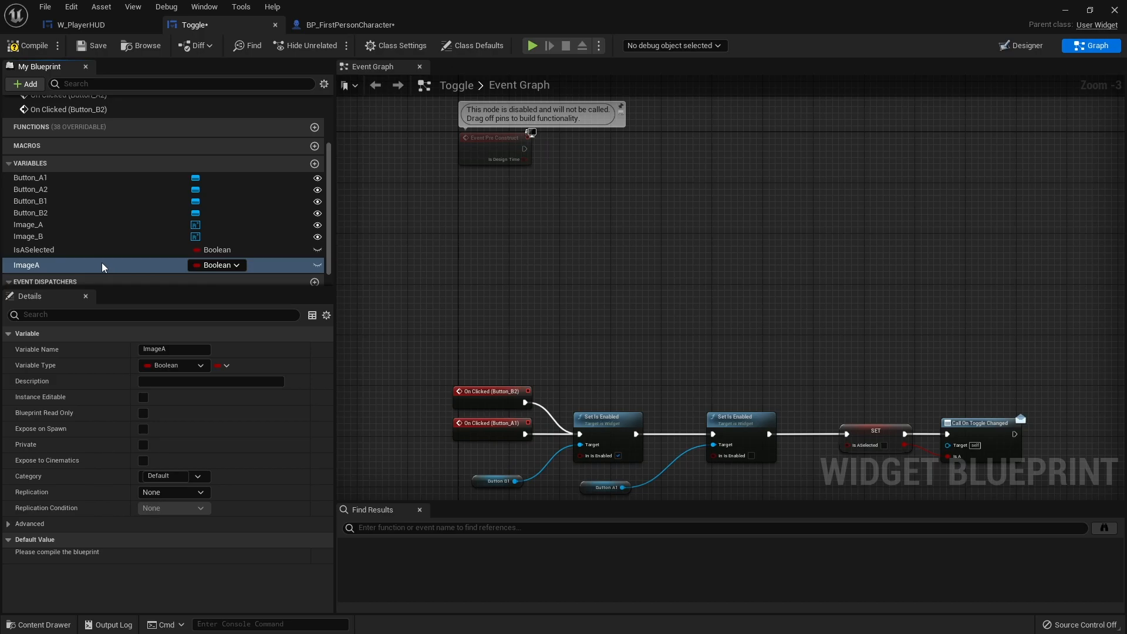
pyautogui.click(229, 267)
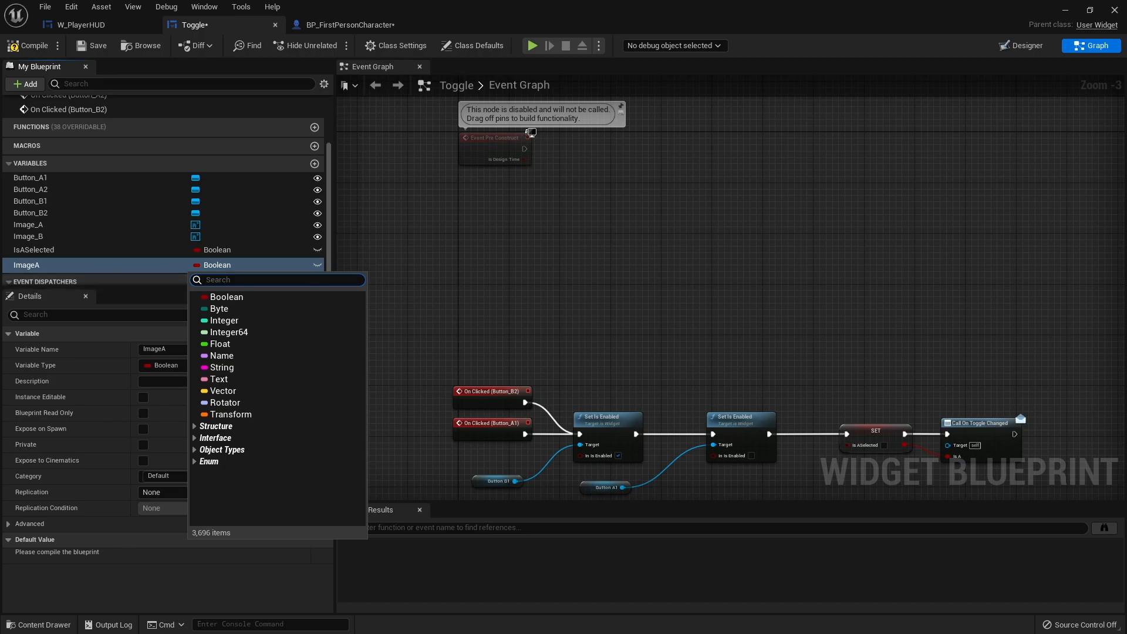
pyautogui.write('style')
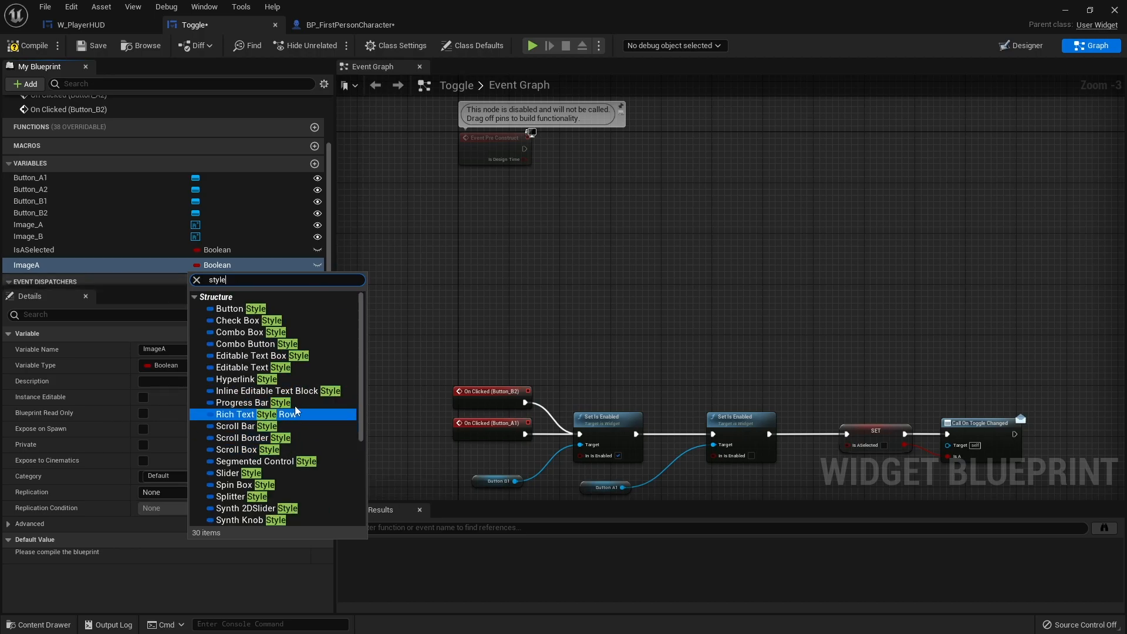
pyautogui.scroll(-5, 290, 333)
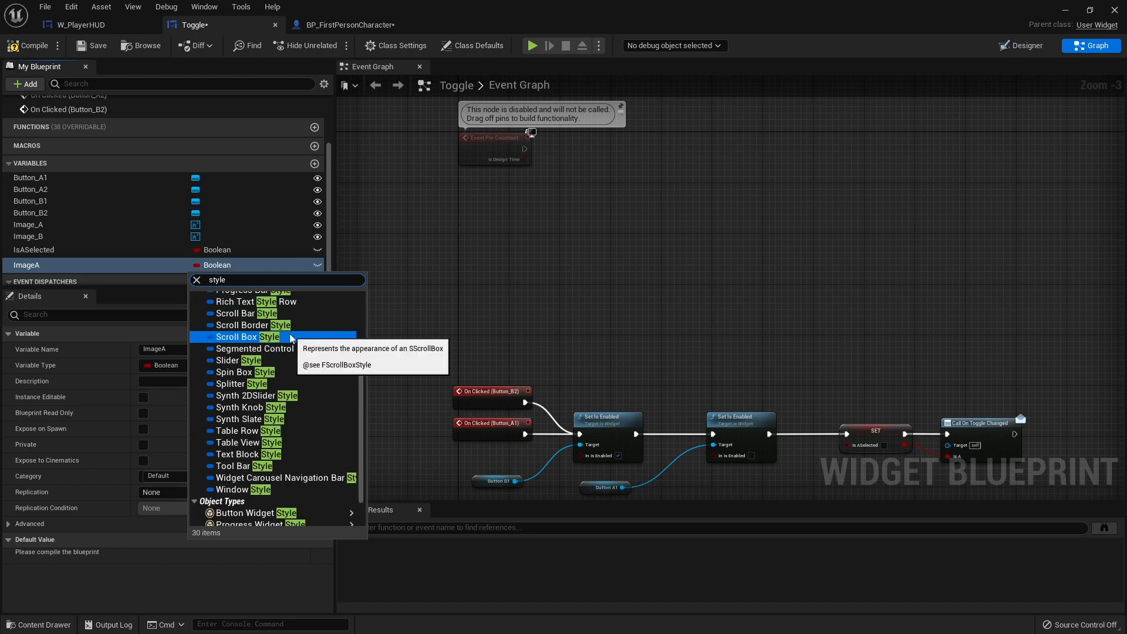
pyautogui.scroll(5, 312, 420)
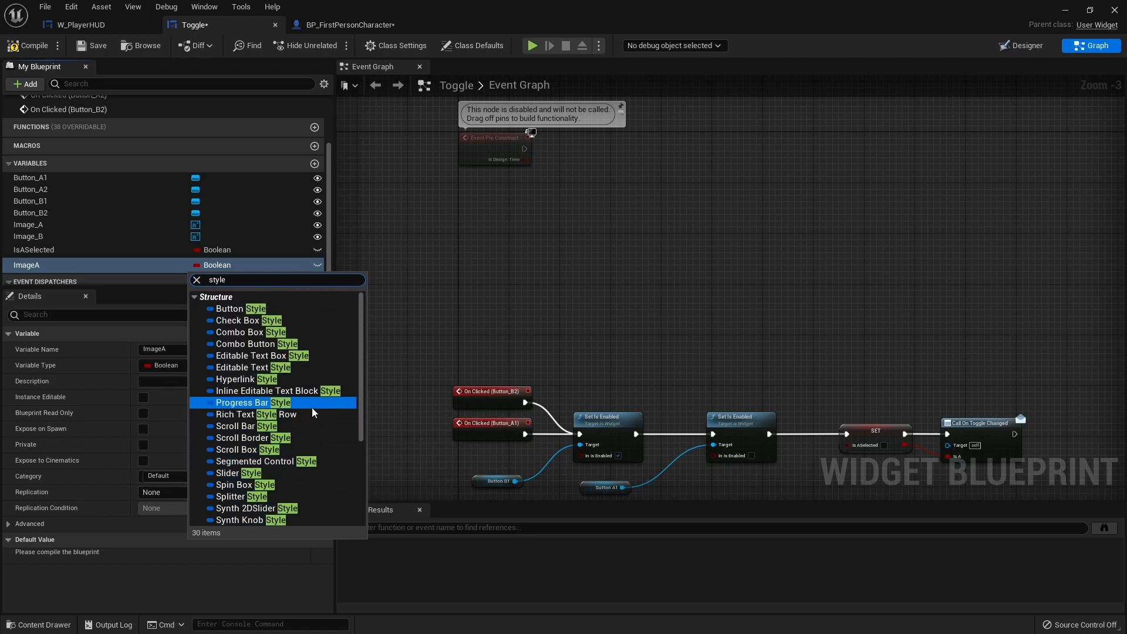
pyautogui.scroll(-4, 277, 425)
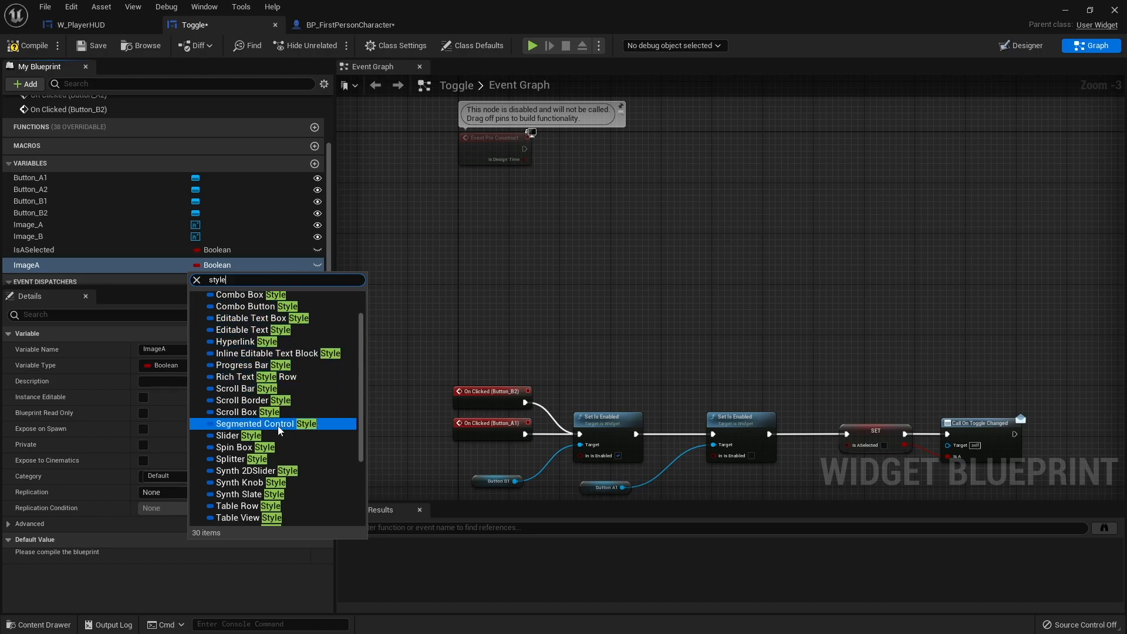
pyautogui.scroll(-3, 277, 425)
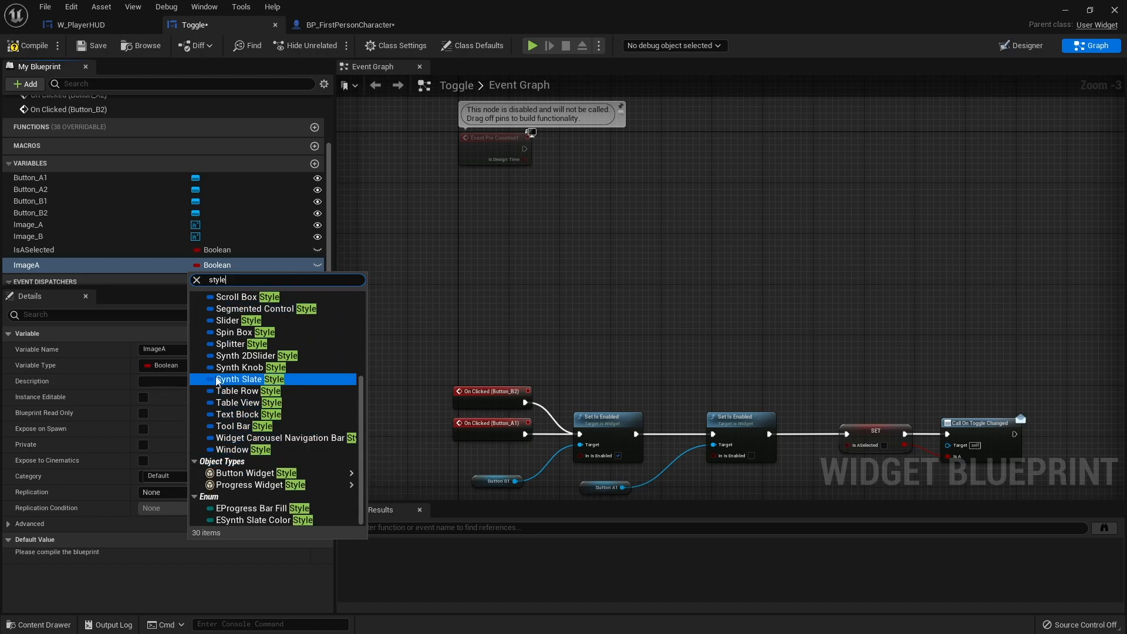
pyautogui.press('BackSpace')
pyautogui.press('BackSpace')
pyautogui.press('BackSpace')
pyautogui.press('BackSpace')
pyautogui.press('BackSpace')
# Set the ImageA variable's type to Slate Brush
pyautogui.write('brush')
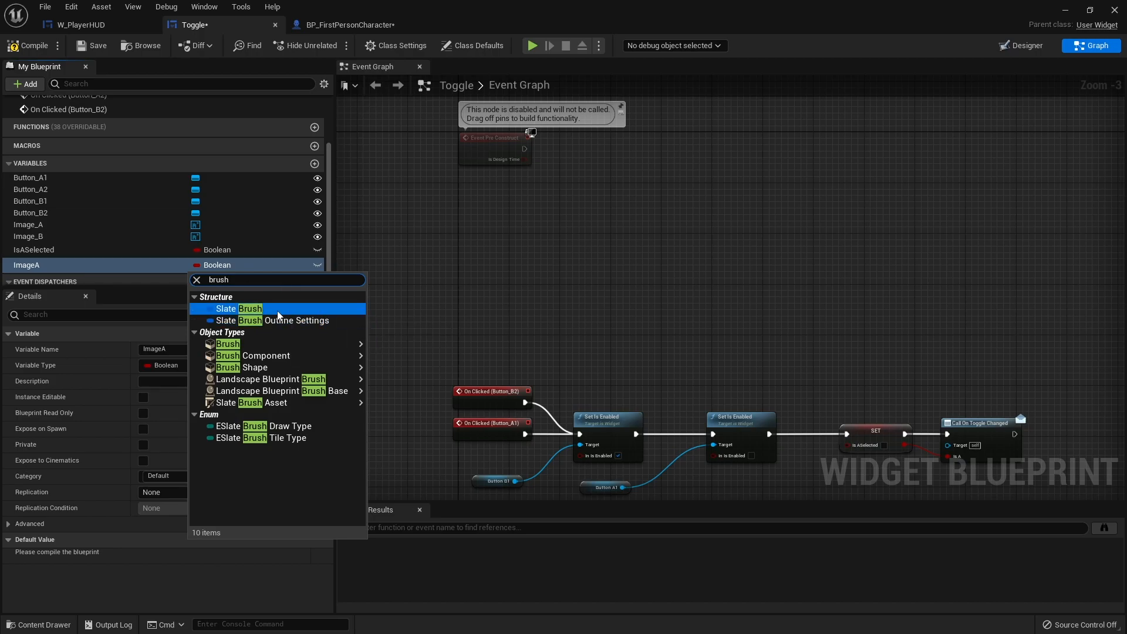
pyautogui.click(258, 310)
# Get the Image_A widget reference near Event Pre Construct and add a Set Brush node from it
pyautogui.moveTo(708, 245); pyautogui.dragTo(728, 312, button='right')
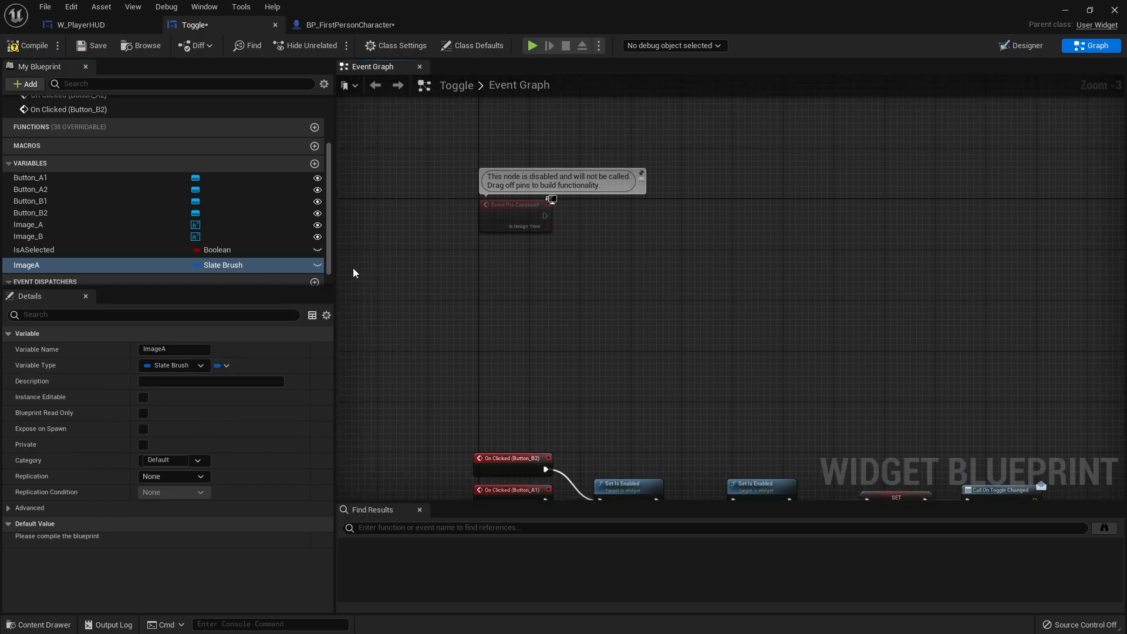
pyautogui.moveTo(28, 224)
pyautogui.mouseDown()
pyautogui.moveTo(617, 269)
pyautogui.moveTo(528, 169)
pyautogui.moveTo(536, 158)
pyautogui.moveTo(662, 246)
pyautogui.mouseUp()
pyautogui.click(660, 287)
pyautogui.write('set brush')
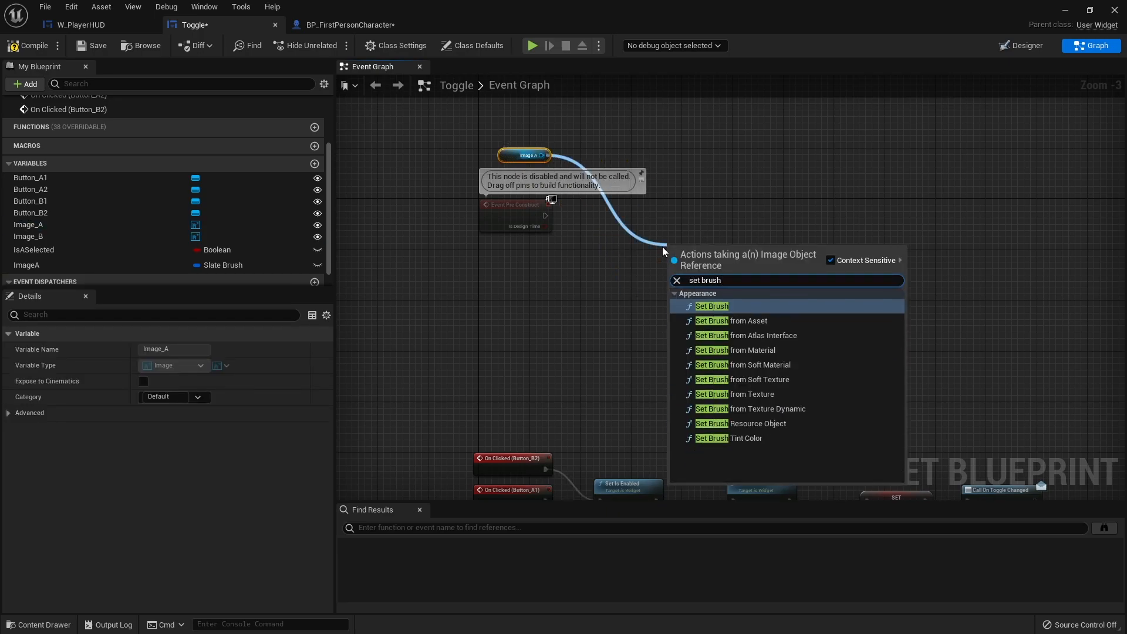
pyautogui.click(732, 307)
# Run Set Brush from Event Pre Construct and feed its In Brush input from the ImageA variable
pyautogui.moveTo(695, 265)
pyautogui.mouseDown()
pyautogui.moveTo(644, 221)
pyautogui.moveTo(487, 207)
pyautogui.mouseUp()
pyautogui.scroll(3, 646, 226)
pyautogui.moveTo(624, 208); pyautogui.dragTo(616, 199)
pyautogui.moveTo(27, 265); pyautogui.dragTo(590, 237)
pyautogui.moveTo(510, 230); pyautogui.dragTo(491, 277)
pyautogui.click(611, 370)
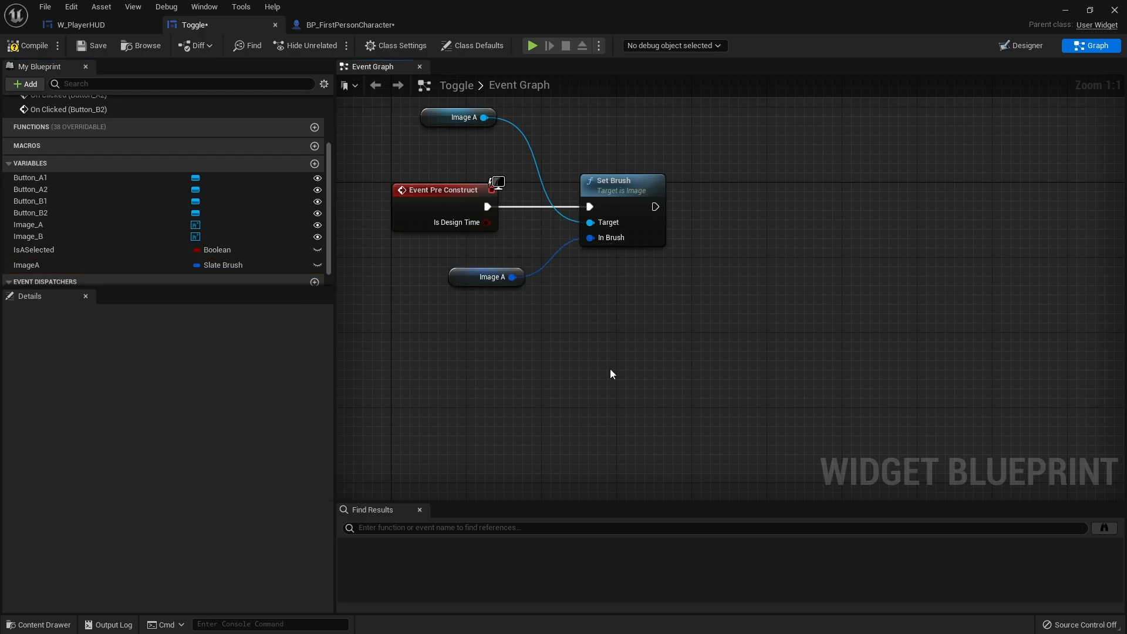
# Duplicate the ImageA variable and name the copy ImageB
pyautogui.click(55, 263)
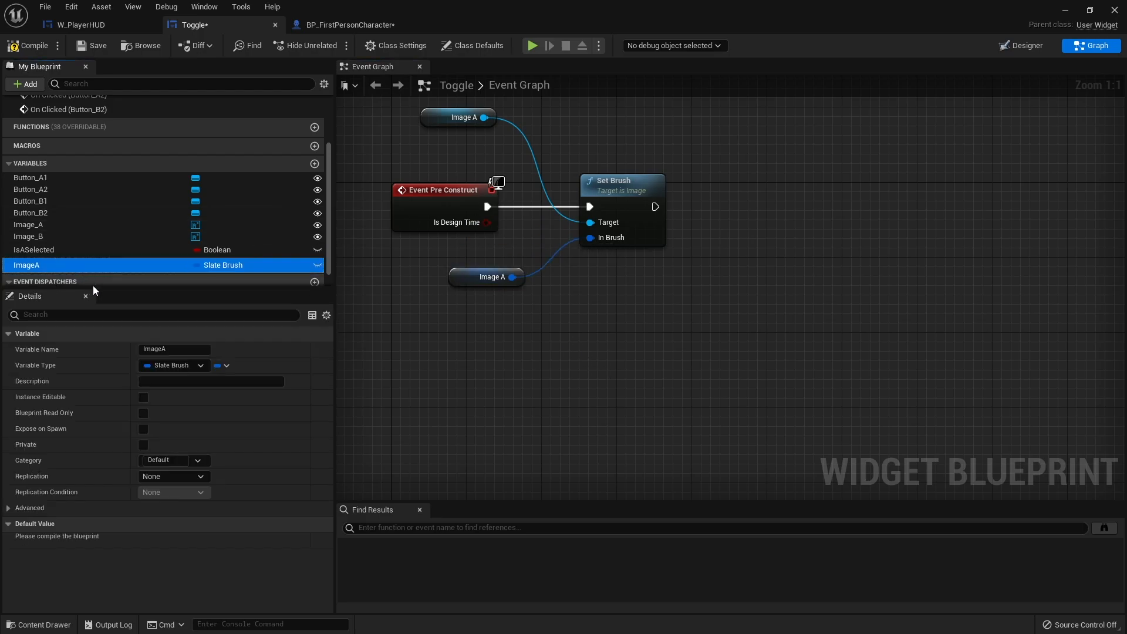
pyautogui.hotkey('ctrl', 'w')
pyautogui.write('ImageB')
pyautogui.press('Return')
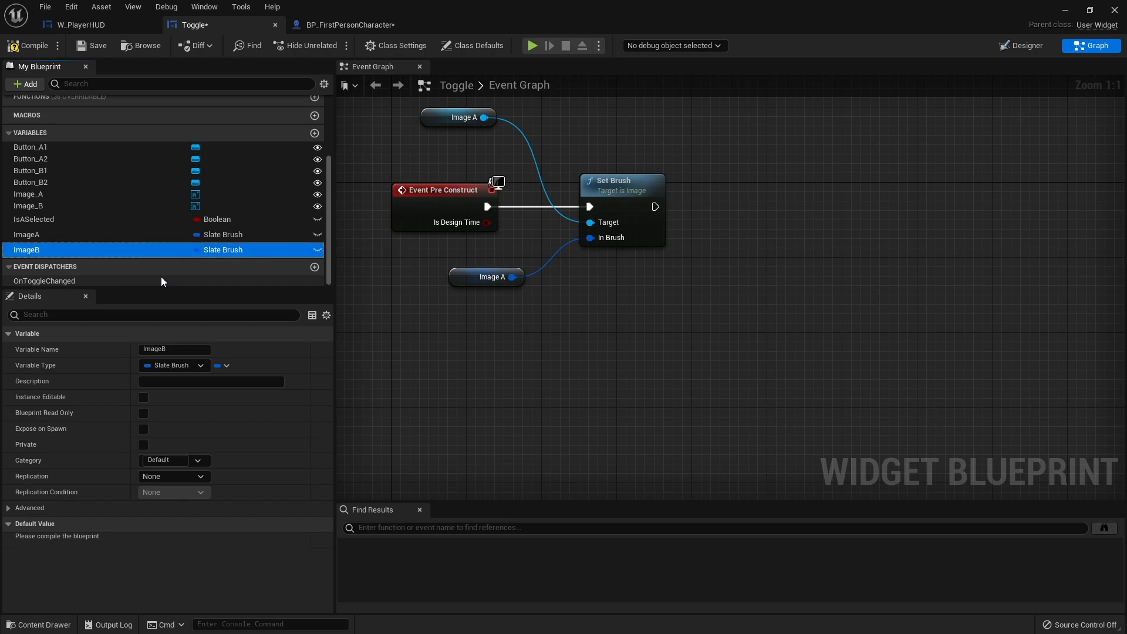
# Get the Image_B widget reference, add a Set Brush node from it, and run that node after the first Set Brush
pyautogui.moveTo(558, 208); pyautogui.dragTo(389, 229, button='right')
pyautogui.moveTo(68, 204); pyautogui.dragTo(470, 123)
pyautogui.click(496, 140)
pyautogui.moveTo(540, 138); pyautogui.dragTo(572, 203)
pyautogui.write('set brush')
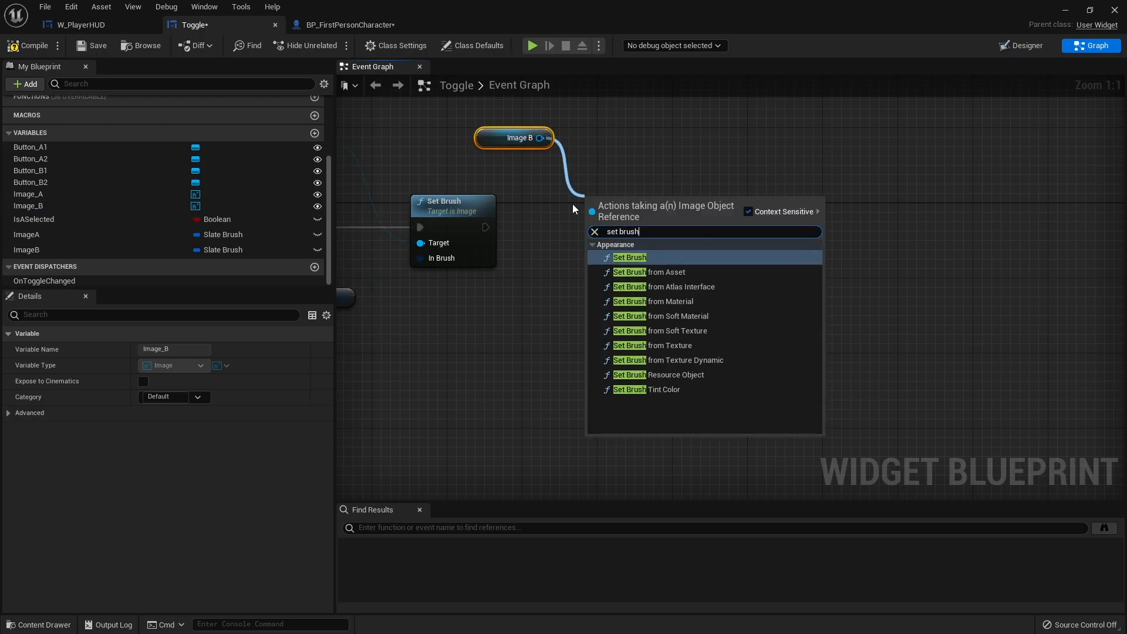
pyautogui.press('Return')
pyautogui.moveTo(486, 227); pyautogui.dragTo(600, 228)
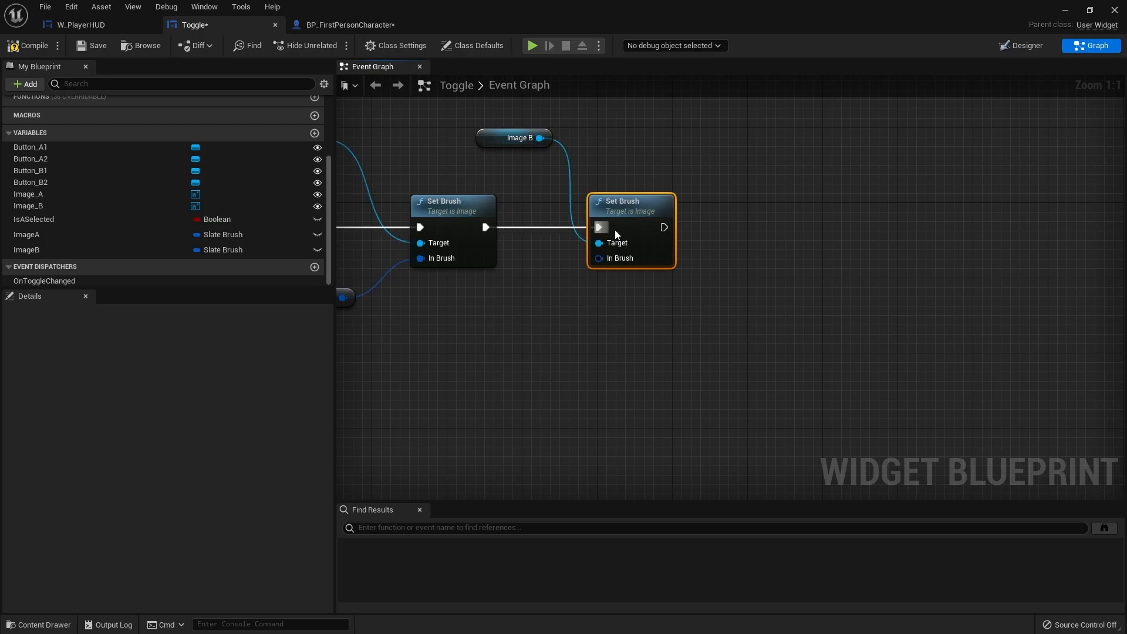
# Feed the second Set Brush node's In Brush input from the ImageB variable, and compile and save the Toggle widget
pyautogui.moveTo(26, 249)
pyautogui.mouseDown()
pyautogui.moveTo(593, 274)
pyautogui.moveTo(581, 272)
pyautogui.mouseUp()
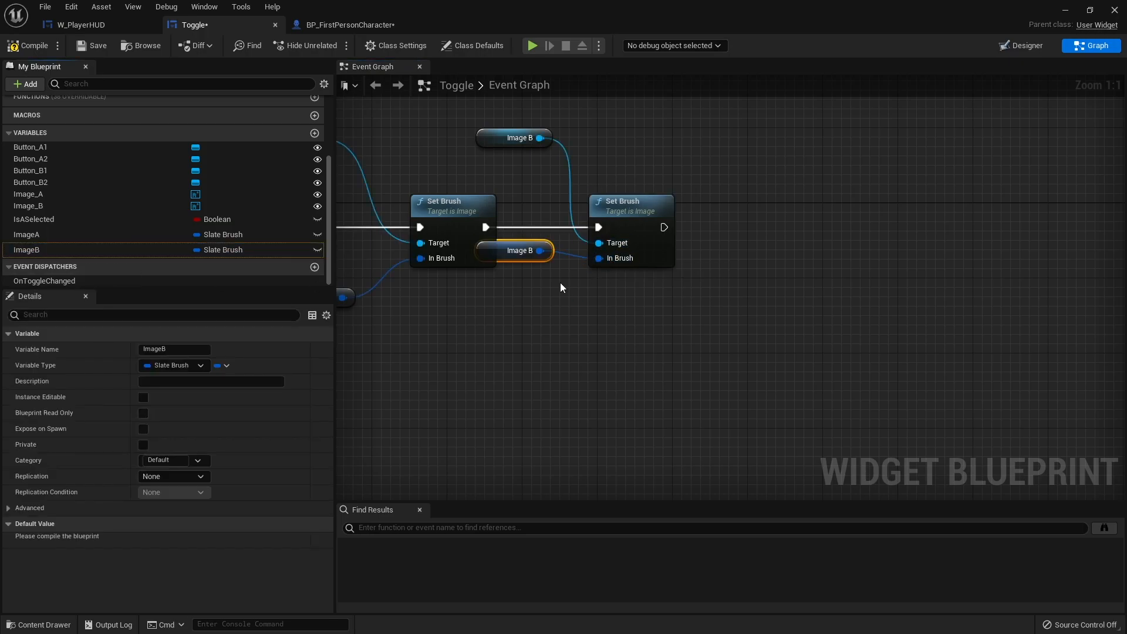
pyautogui.moveTo(499, 259); pyautogui.dragTo(527, 325)
pyautogui.click(28, 45)
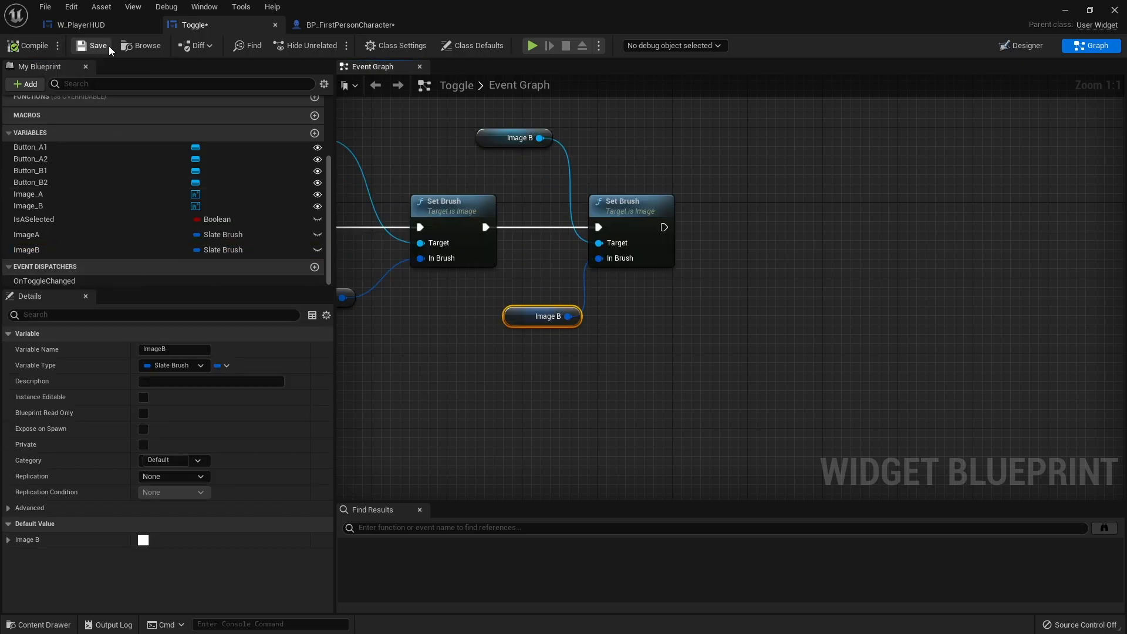
pyautogui.click(98, 46)
# Make the ImageA and ImageB Slate Brush variables instance editable and compile the Toggle widget
pyautogui.moveTo(599, 368); pyautogui.dragTo(756, 368, button='right')
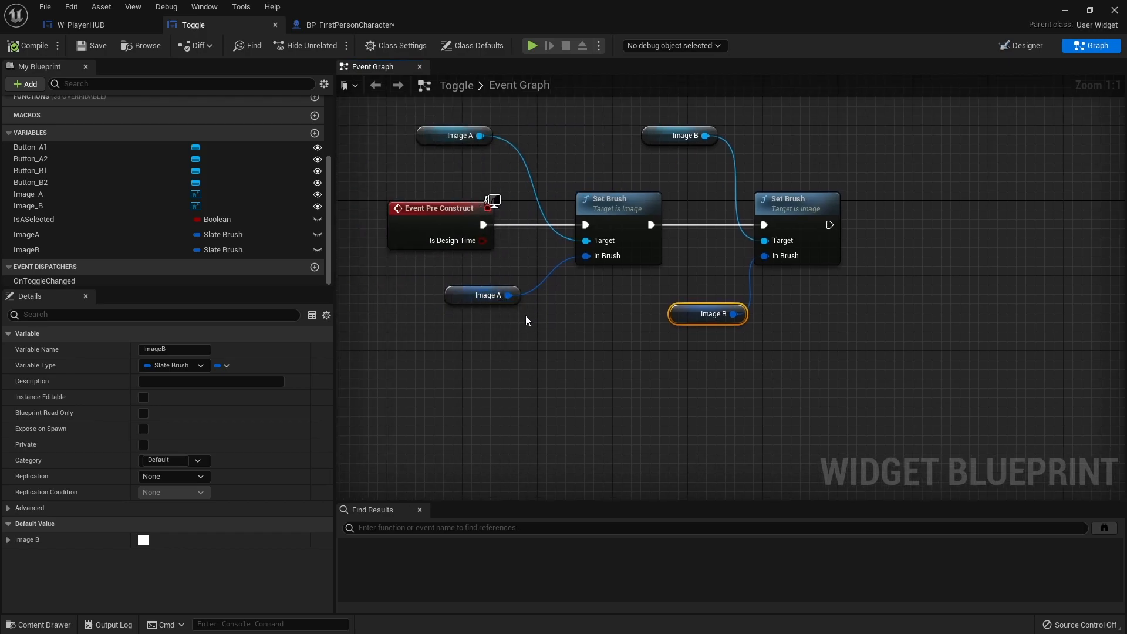
pyautogui.click(470, 296)
pyautogui.keyDown('ctrl'); pyautogui.click(684, 311); pyautogui.keyUp('ctrl')
pyautogui.click(136, 236)
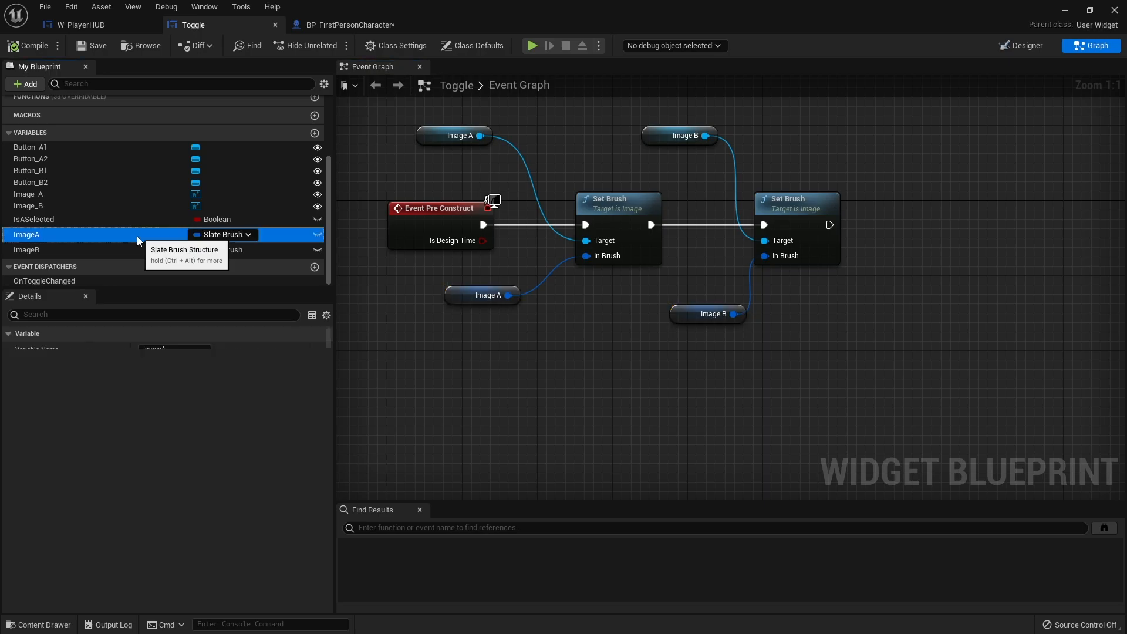
pyautogui.click(136, 252)
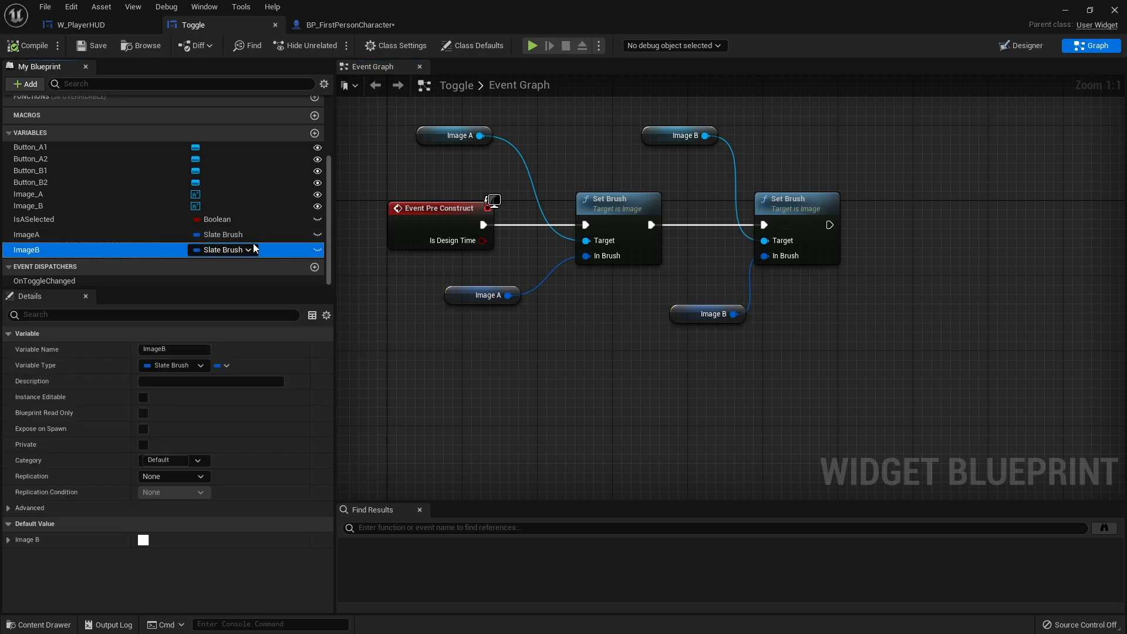
pyautogui.click(317, 235)
pyautogui.click(317, 250)
pyautogui.click(28, 45)
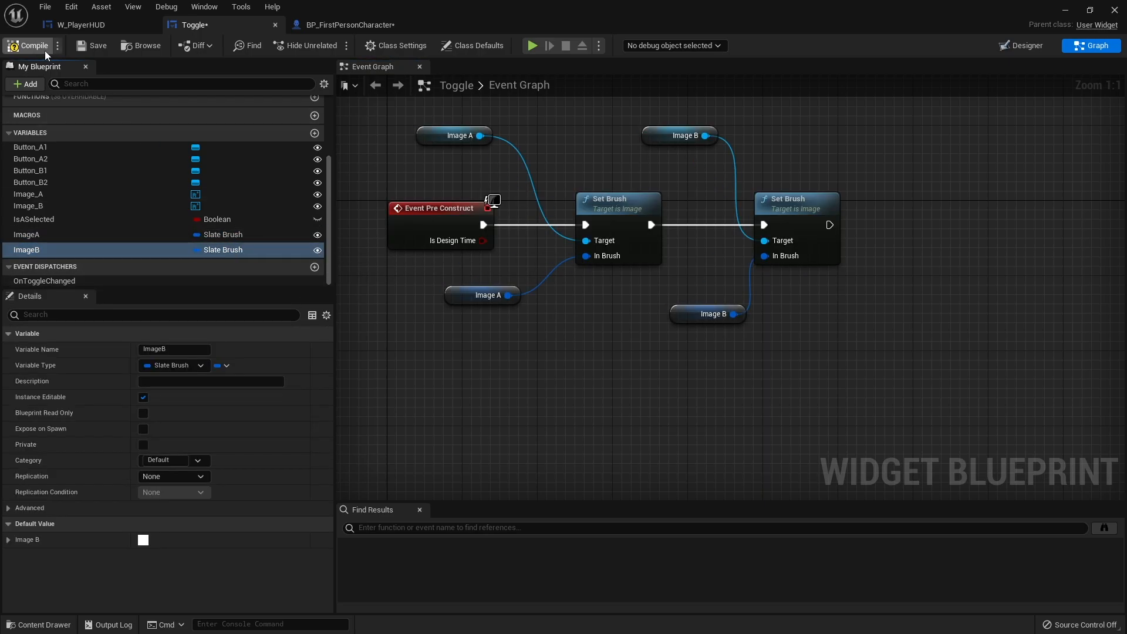
# Save the Toggle widget and bring up the W_PlayerHUD layout in the Designer view
pyautogui.click(93, 46)
pyautogui.click(90, 25)
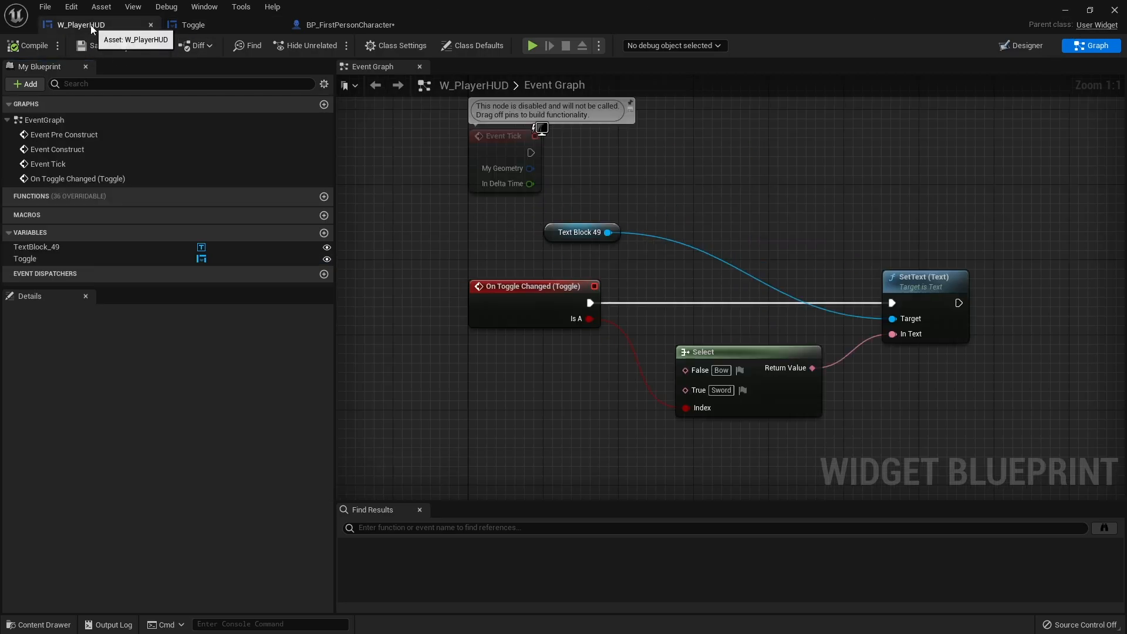
pyautogui.click(1020, 46)
pyautogui.scroll(7, 632, 231)
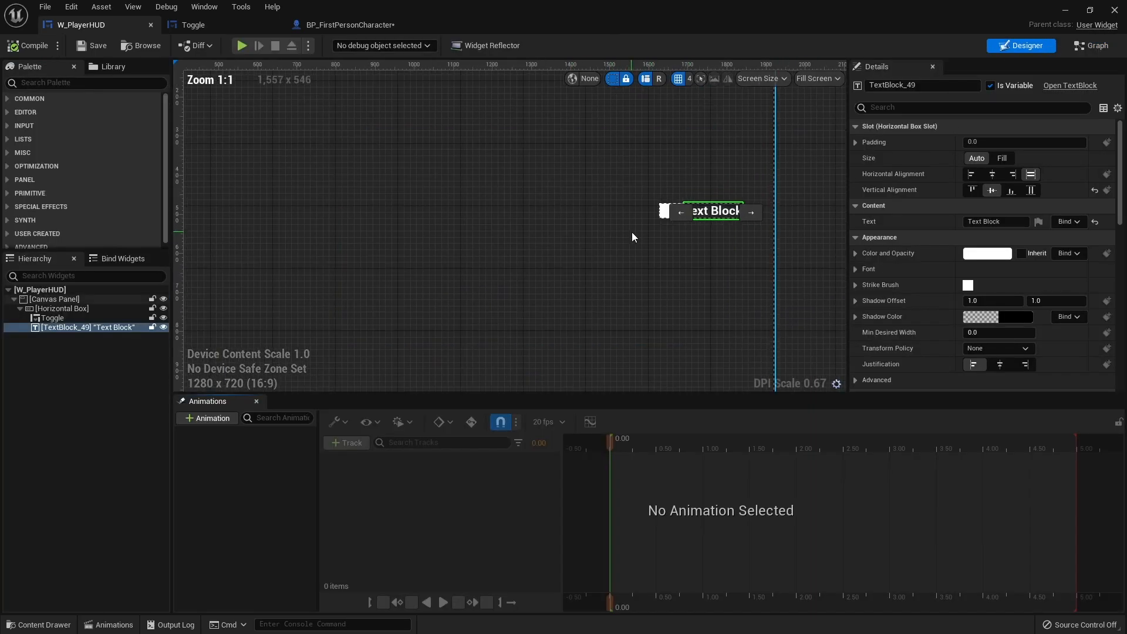
# Assign the r_01 texture as the Image A brush of the Toggle widget in W_PlayerHUD
pyautogui.click(56, 319)
pyautogui.click(856, 222)
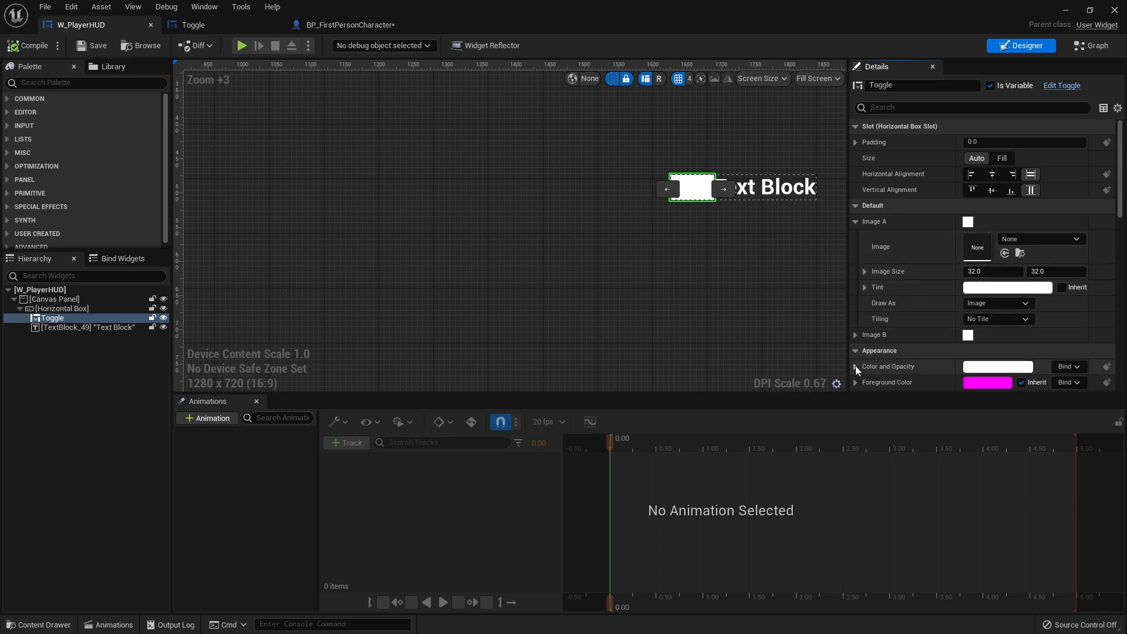
pyautogui.click(1027, 241)
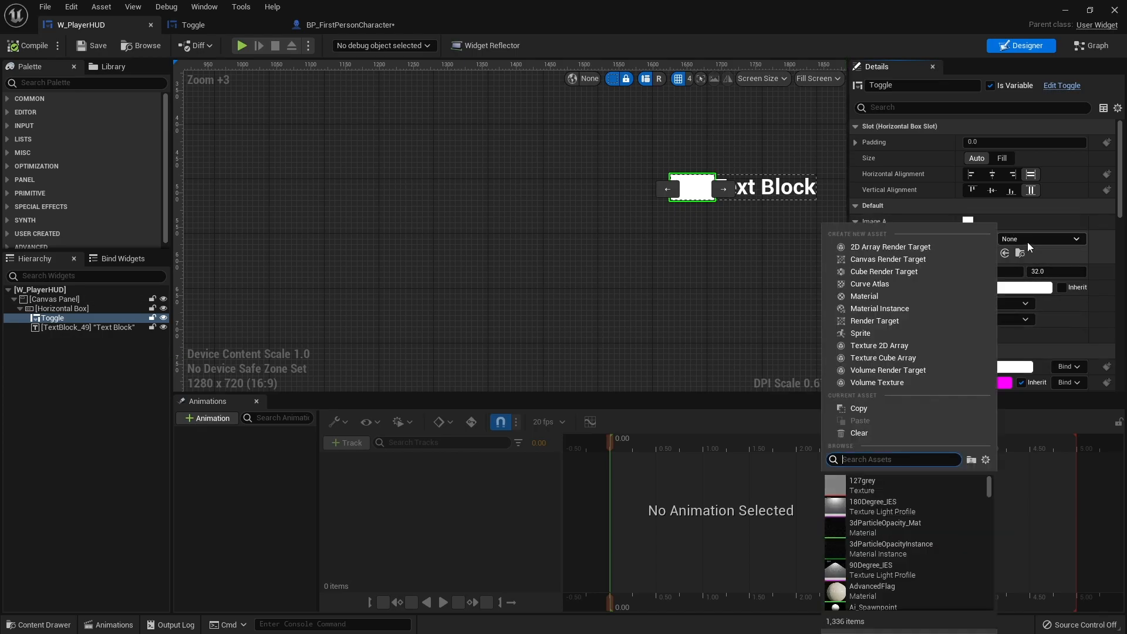
pyautogui.write('r_01')
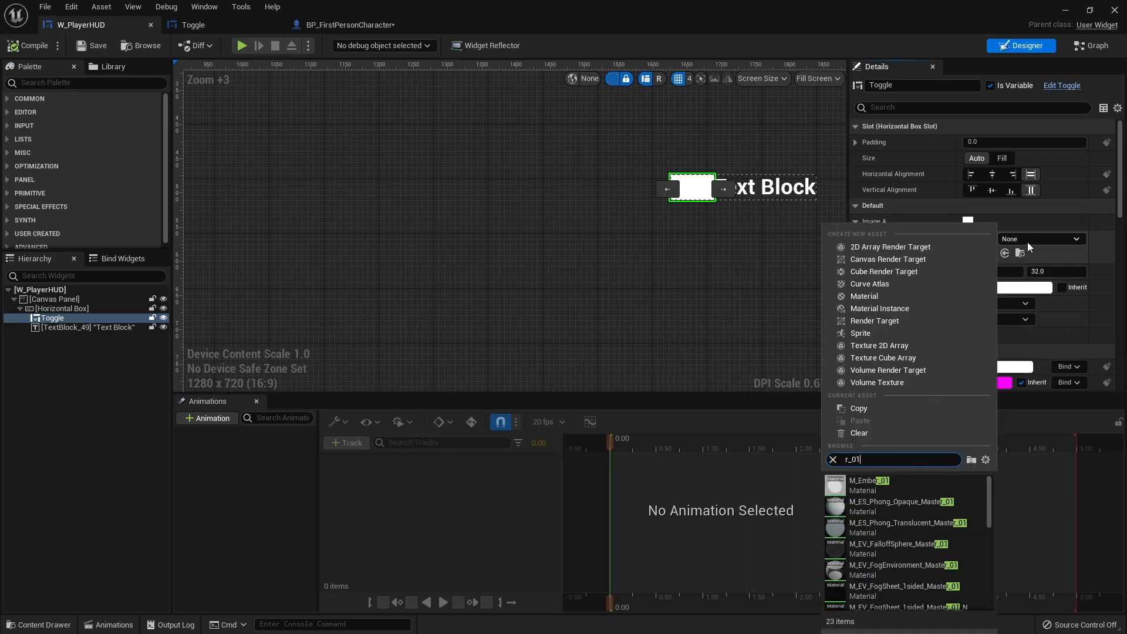
pyautogui.scroll(-5, 938, 505)
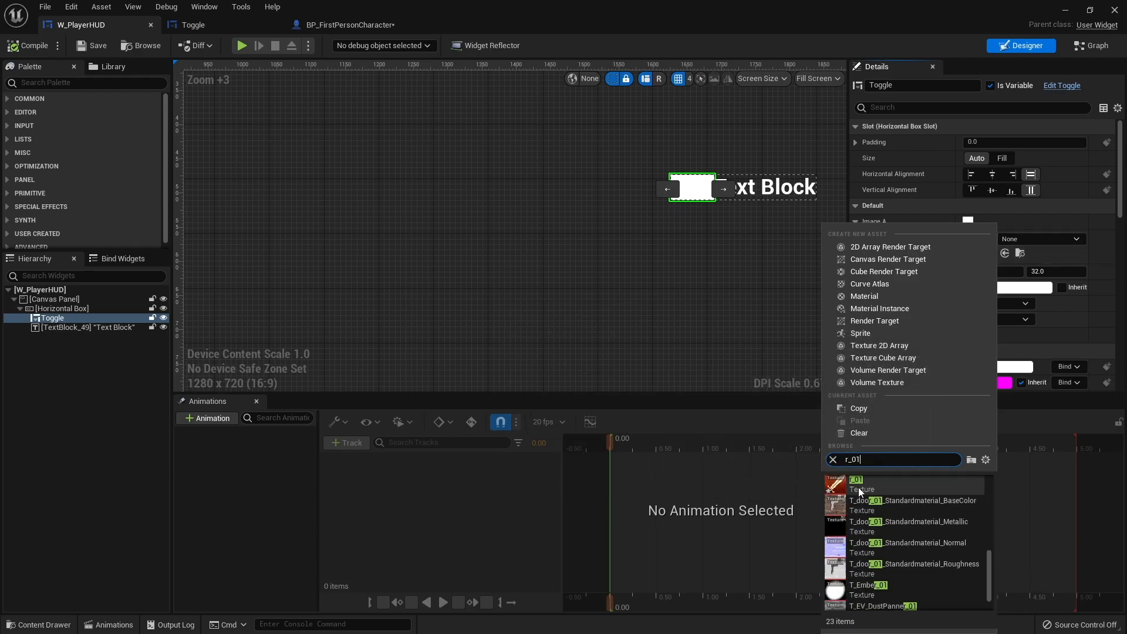
pyautogui.click(938, 506)
# Set the Toggle widget's Image A size to 64 by 64
pyautogui.click(993, 272)
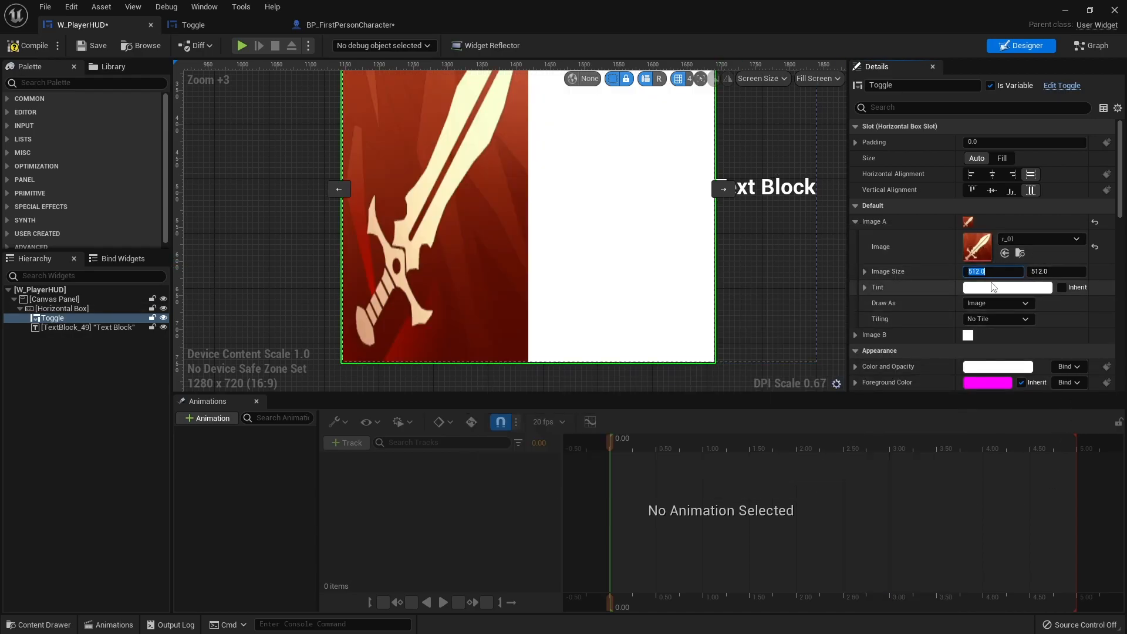
pyautogui.write('64')
pyautogui.press('Tab')
pyautogui.write('64')
pyautogui.press('Return')
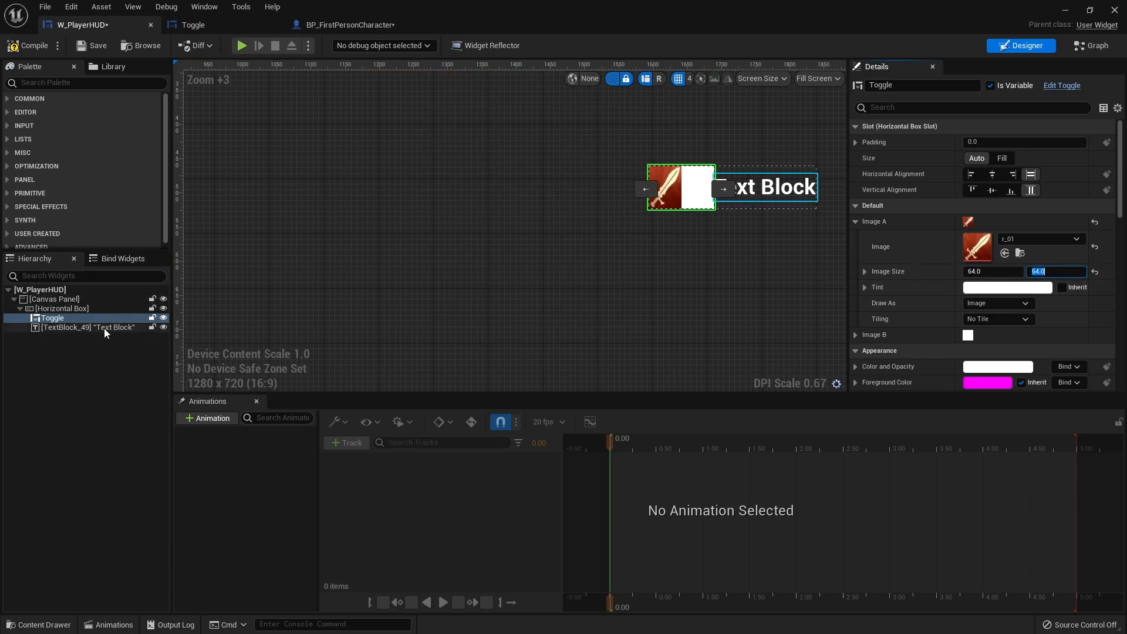
pyautogui.click(88, 327)
pyautogui.click(143, 317)
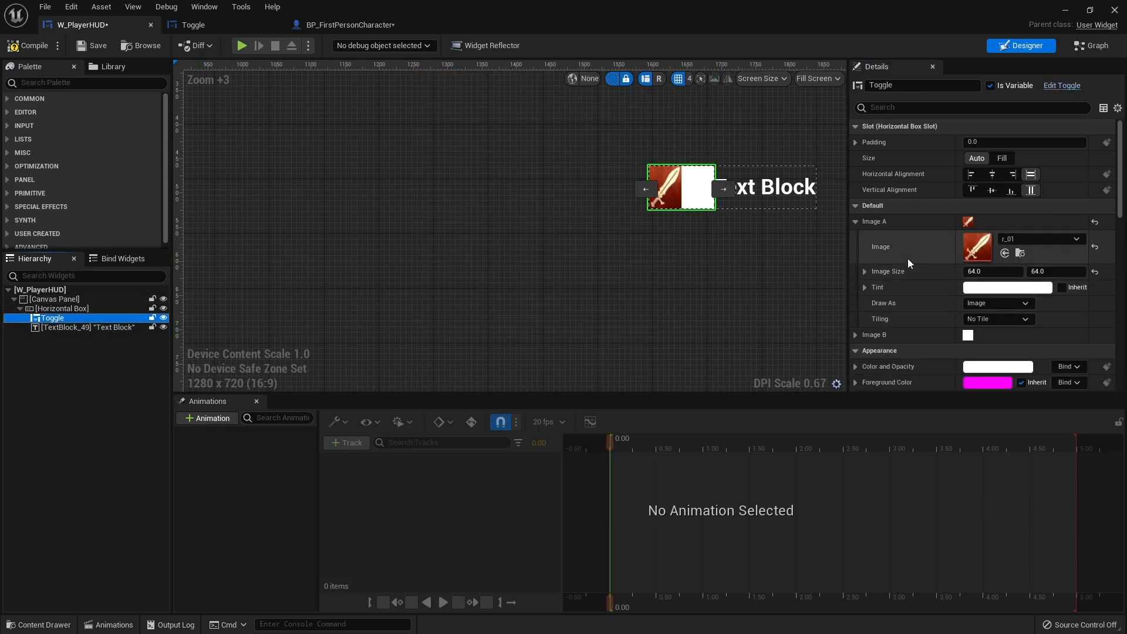
# Assign the r_04 texture as the Toggle widget's Image B brush
pyautogui.click(856, 224)
pyautogui.click(854, 237)
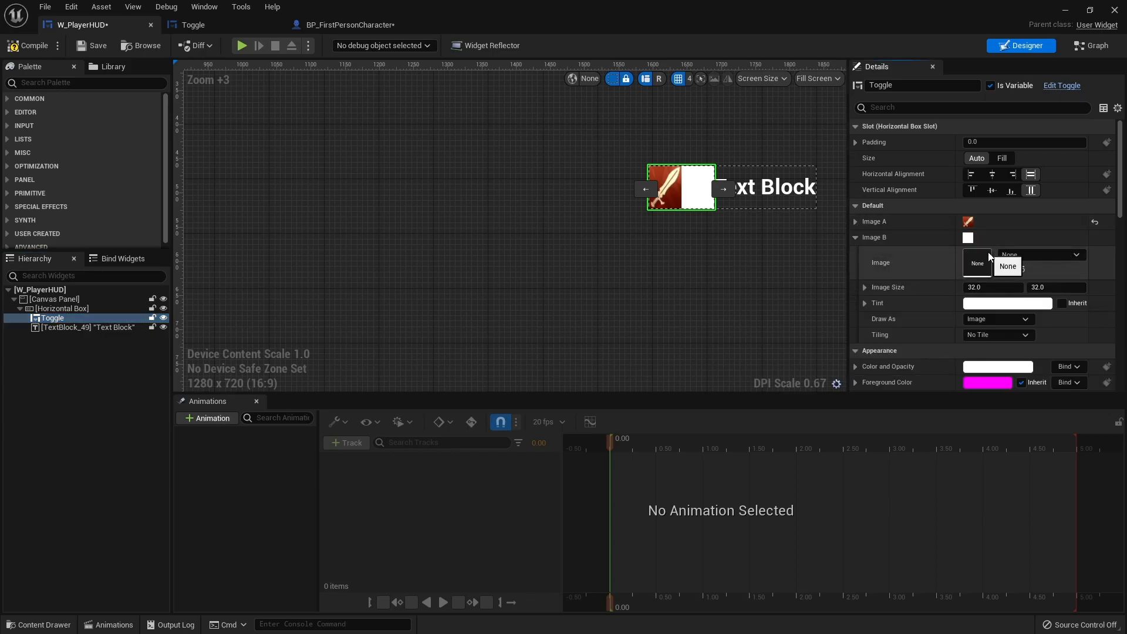
pyautogui.click(1009, 254)
pyautogui.write('r_04')
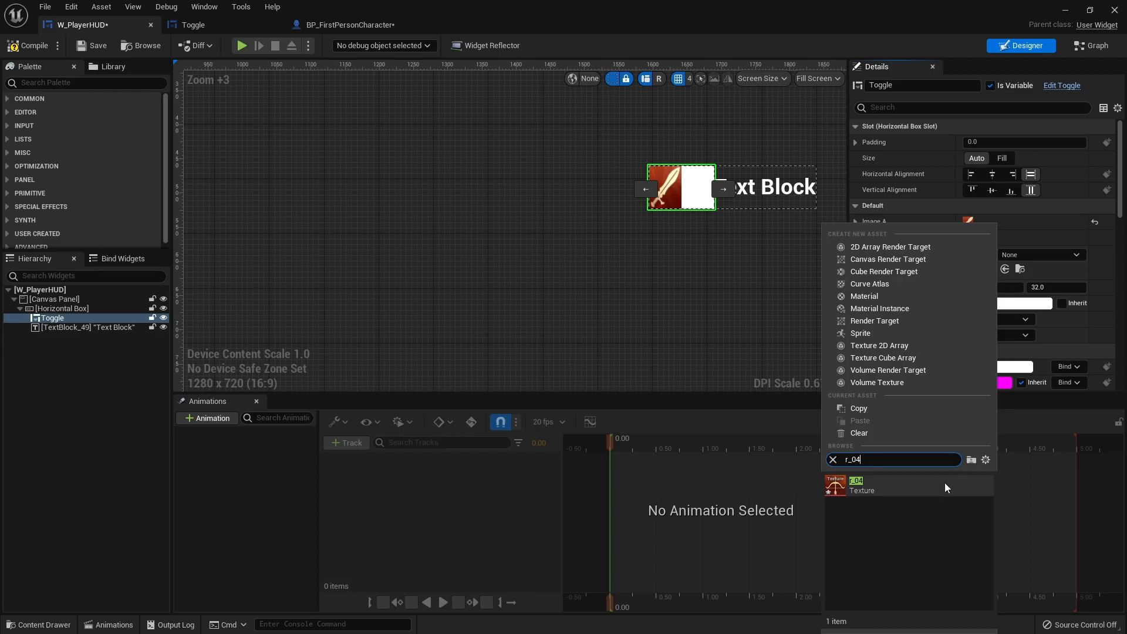
pyautogui.click(942, 483)
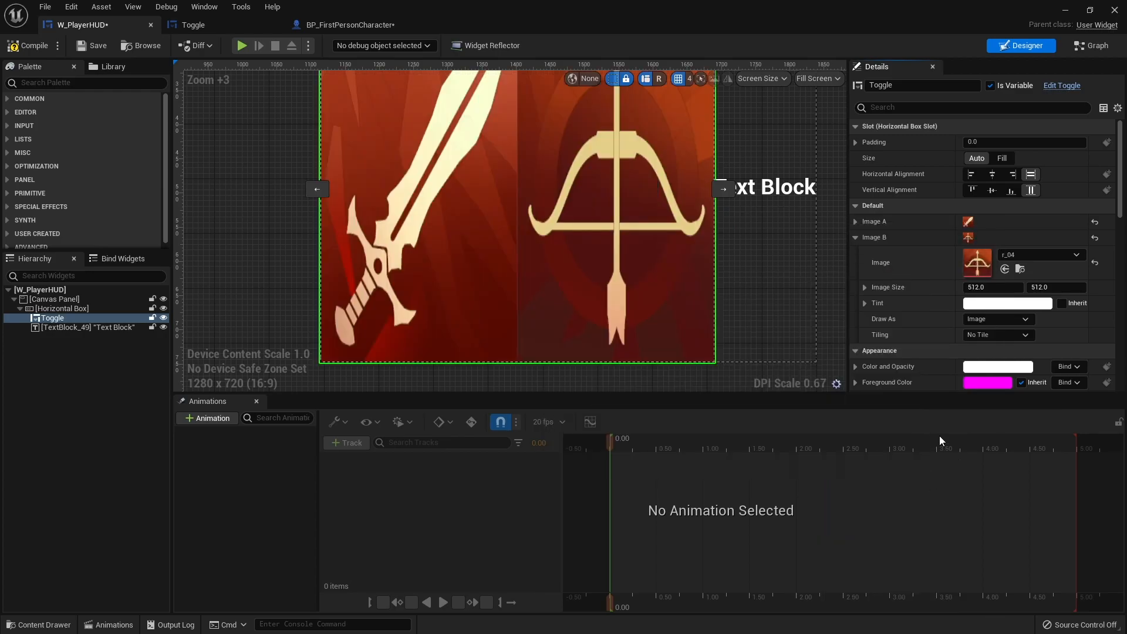
# Set the Toggle widget's Image B size to 64 by 64
pyautogui.click(1012, 292)
pyautogui.write('64')
pyautogui.press('Tab')
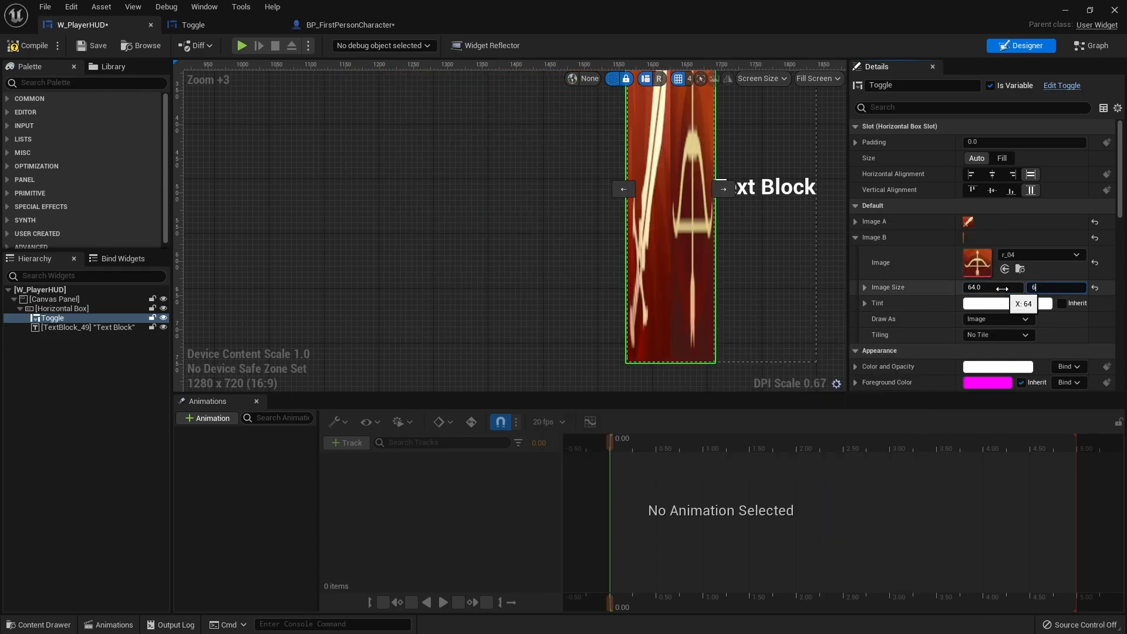
pyautogui.write('64')
pyautogui.press('Return')
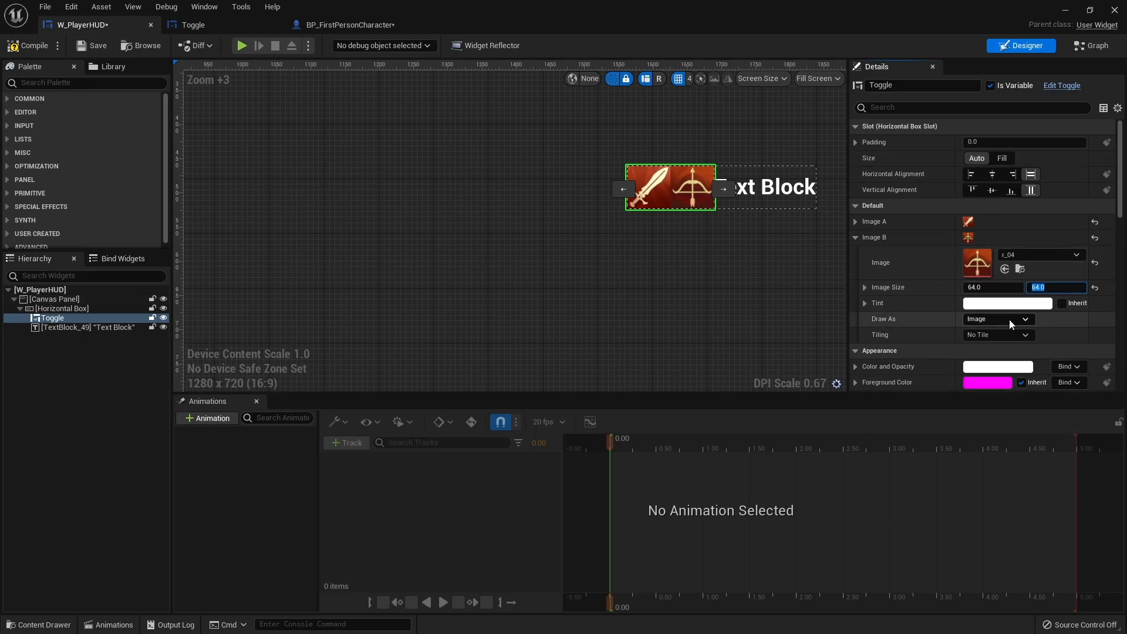
pyautogui.click(36, 374)
# Set the horizontal box slot size of both the Toggle and the text block to Fill
pyautogui.click(65, 319)
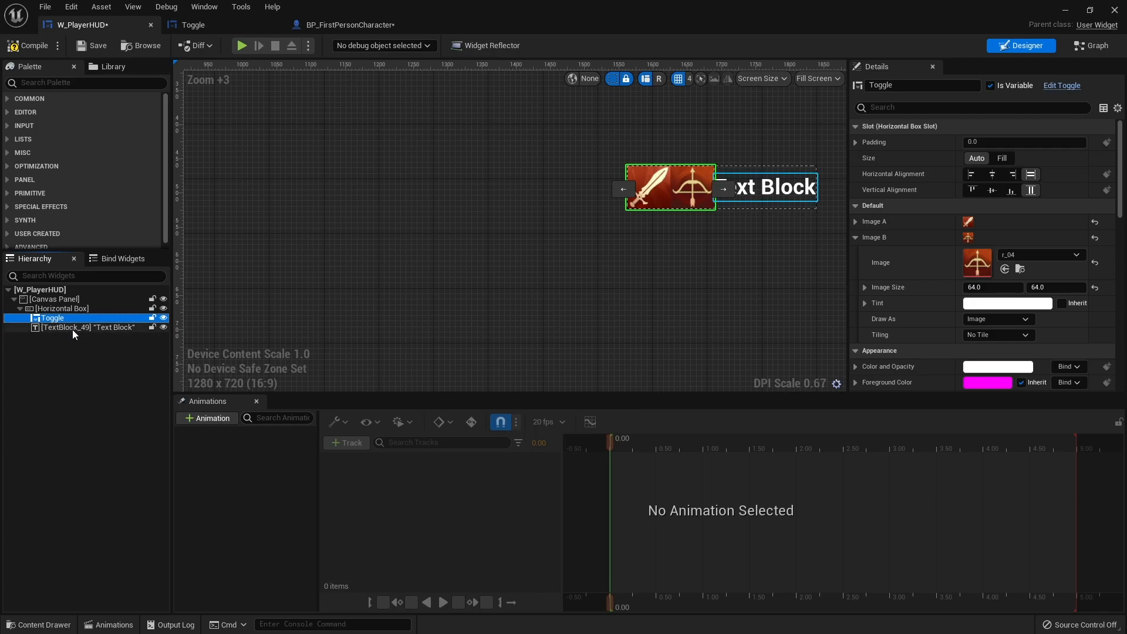
pyautogui.keyDown('ctrl'); pyautogui.click(72, 327); pyautogui.keyUp('ctrl')
pyautogui.click(1002, 158)
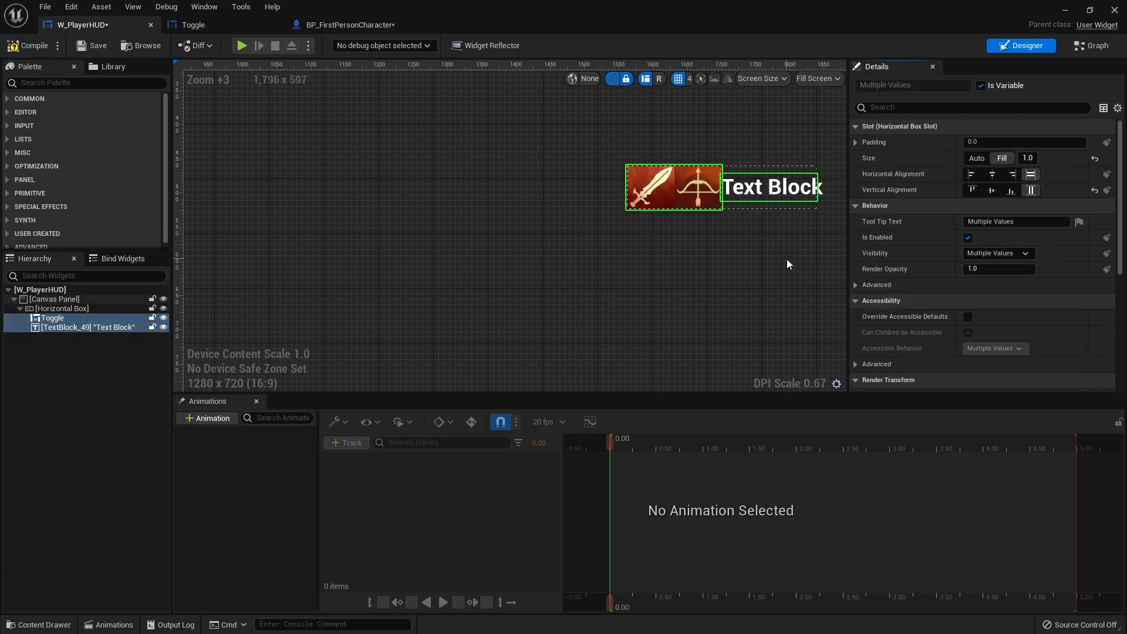
# Right-align the text block horizontally in its slot and compile W_PlayerHUD
pyautogui.click(72, 328)
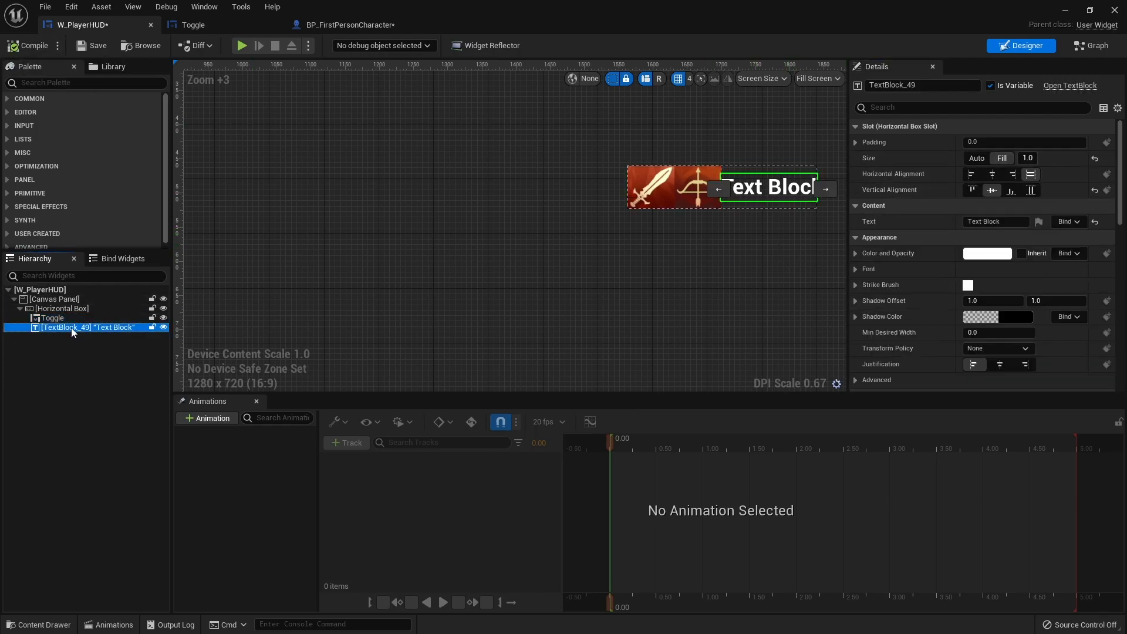
pyautogui.click(1013, 174)
pyautogui.click(27, 49)
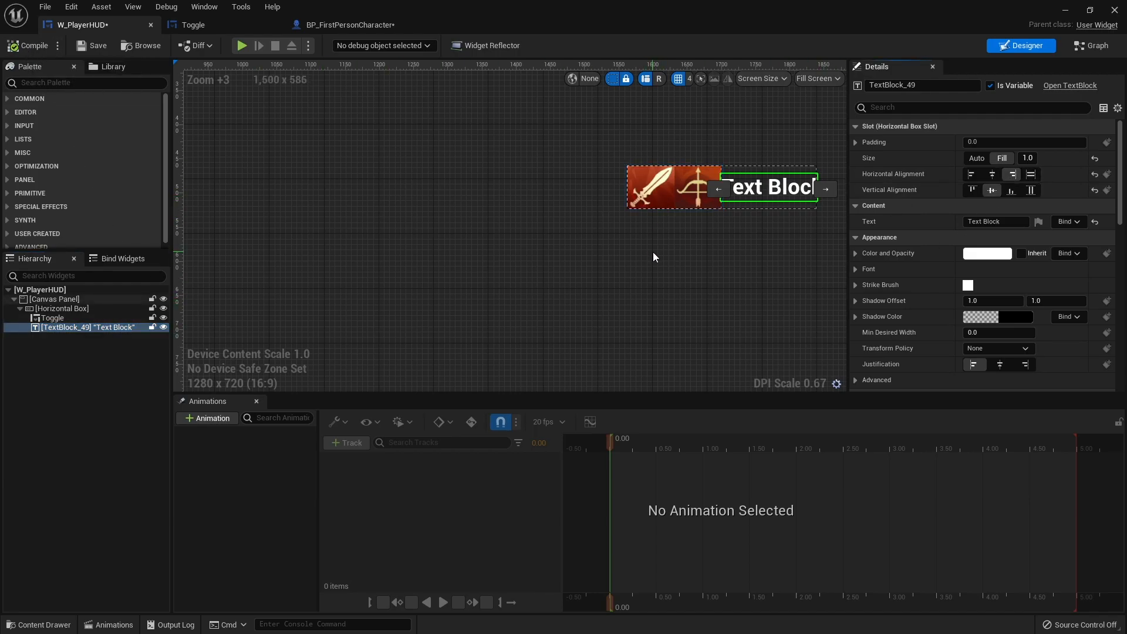
# Left-align the Toggle widget horizontally within its horizontal box slot and collapse its Image B settings
pyautogui.click(668, 188)
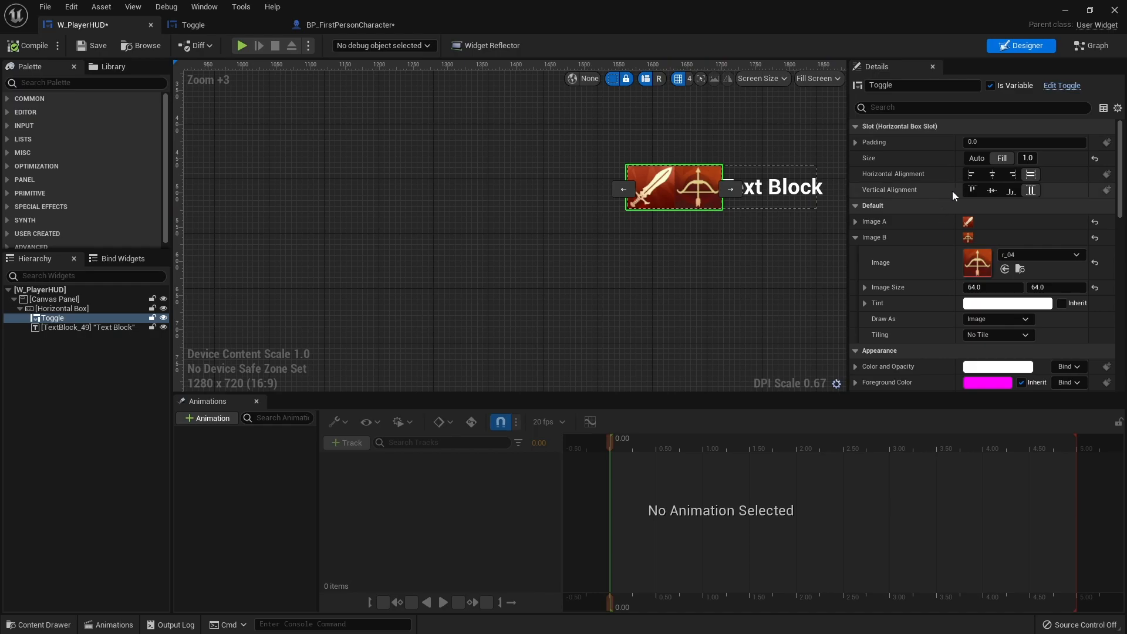
pyautogui.click(972, 175)
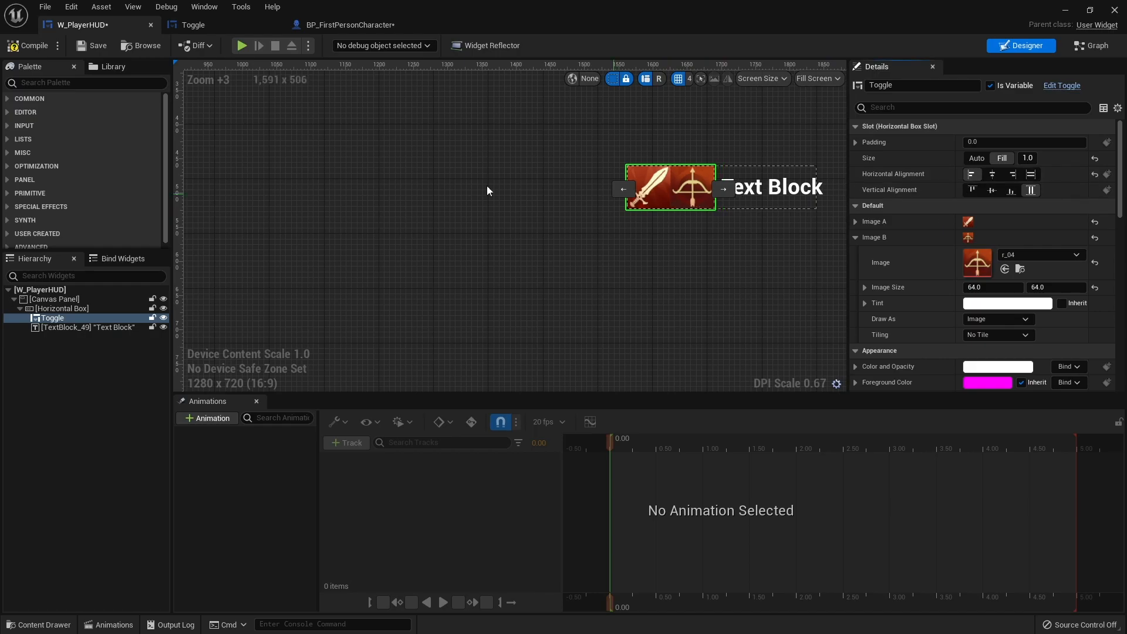
pyautogui.click(194, 94)
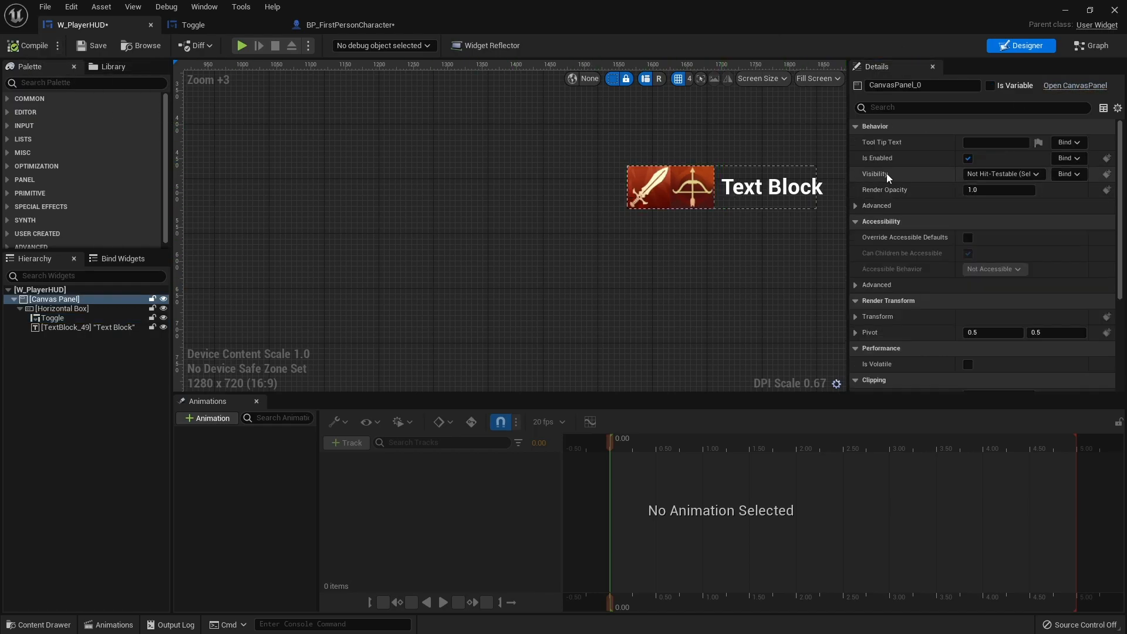
pyautogui.click(697, 205)
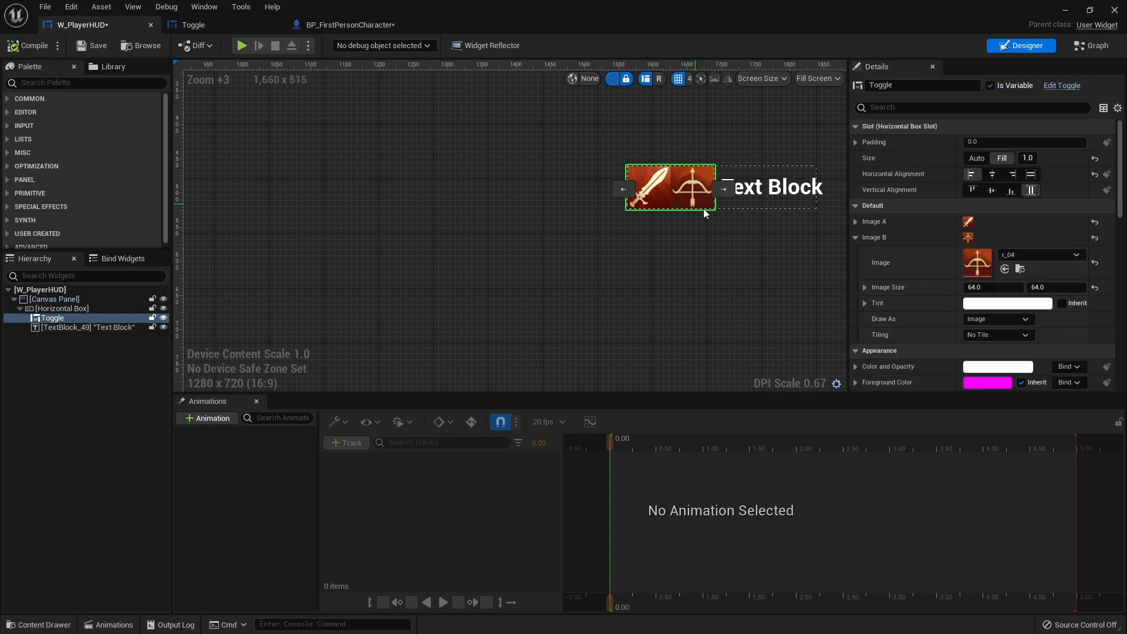
pyautogui.click(859, 237)
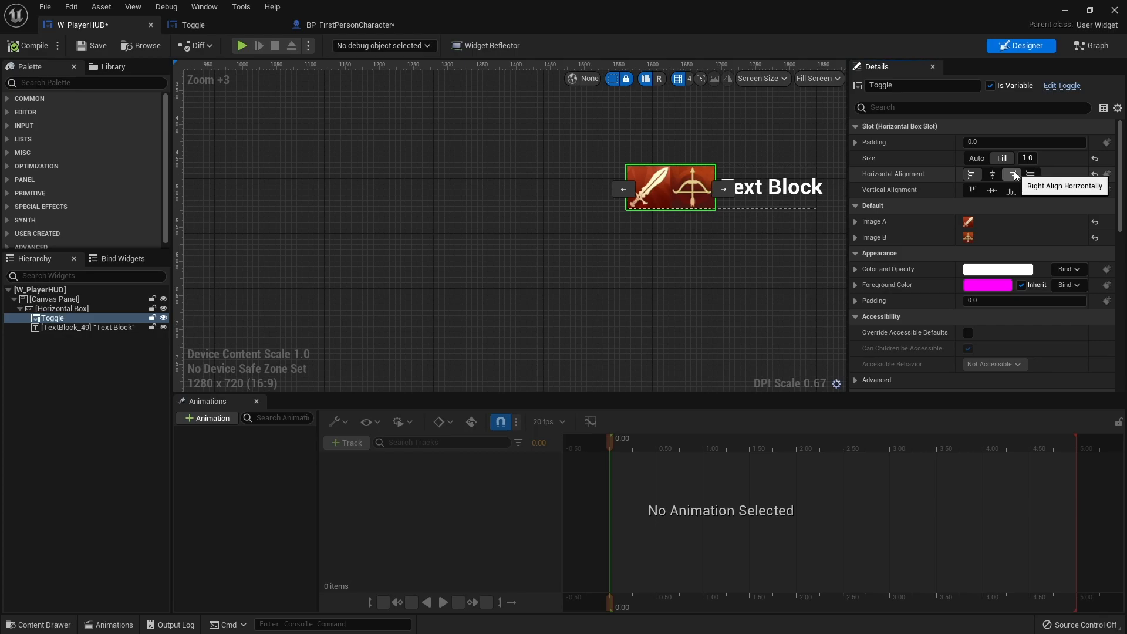
# Return to the FirstPersonMap level and play it to test the toggle on the HUD
pyautogui.click(1067, 8)
pyautogui.click(251, 47)
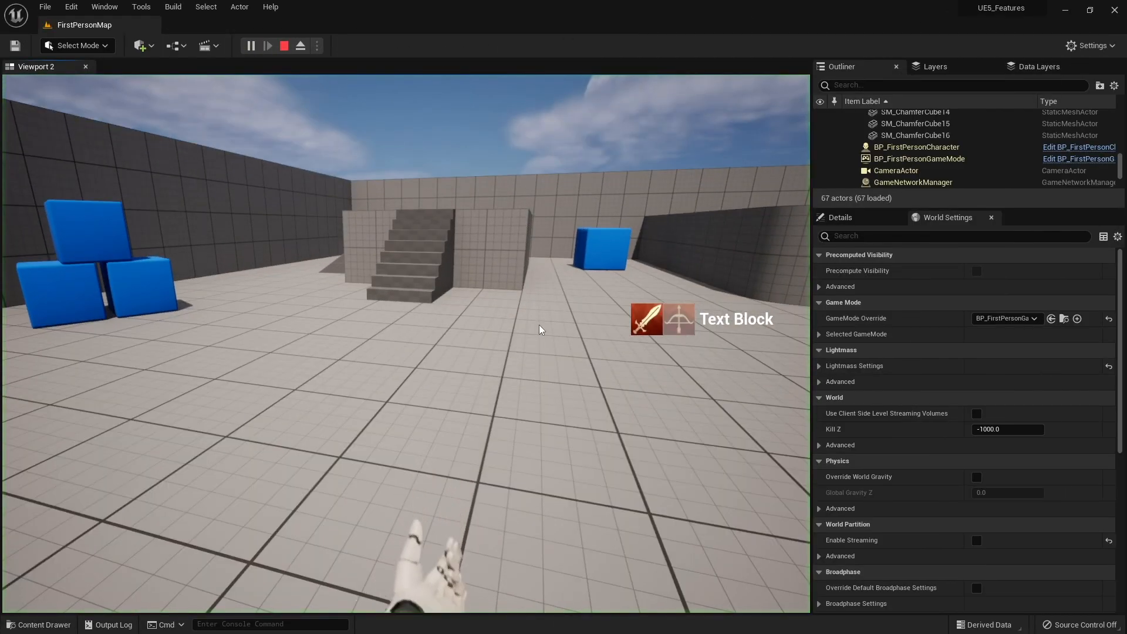